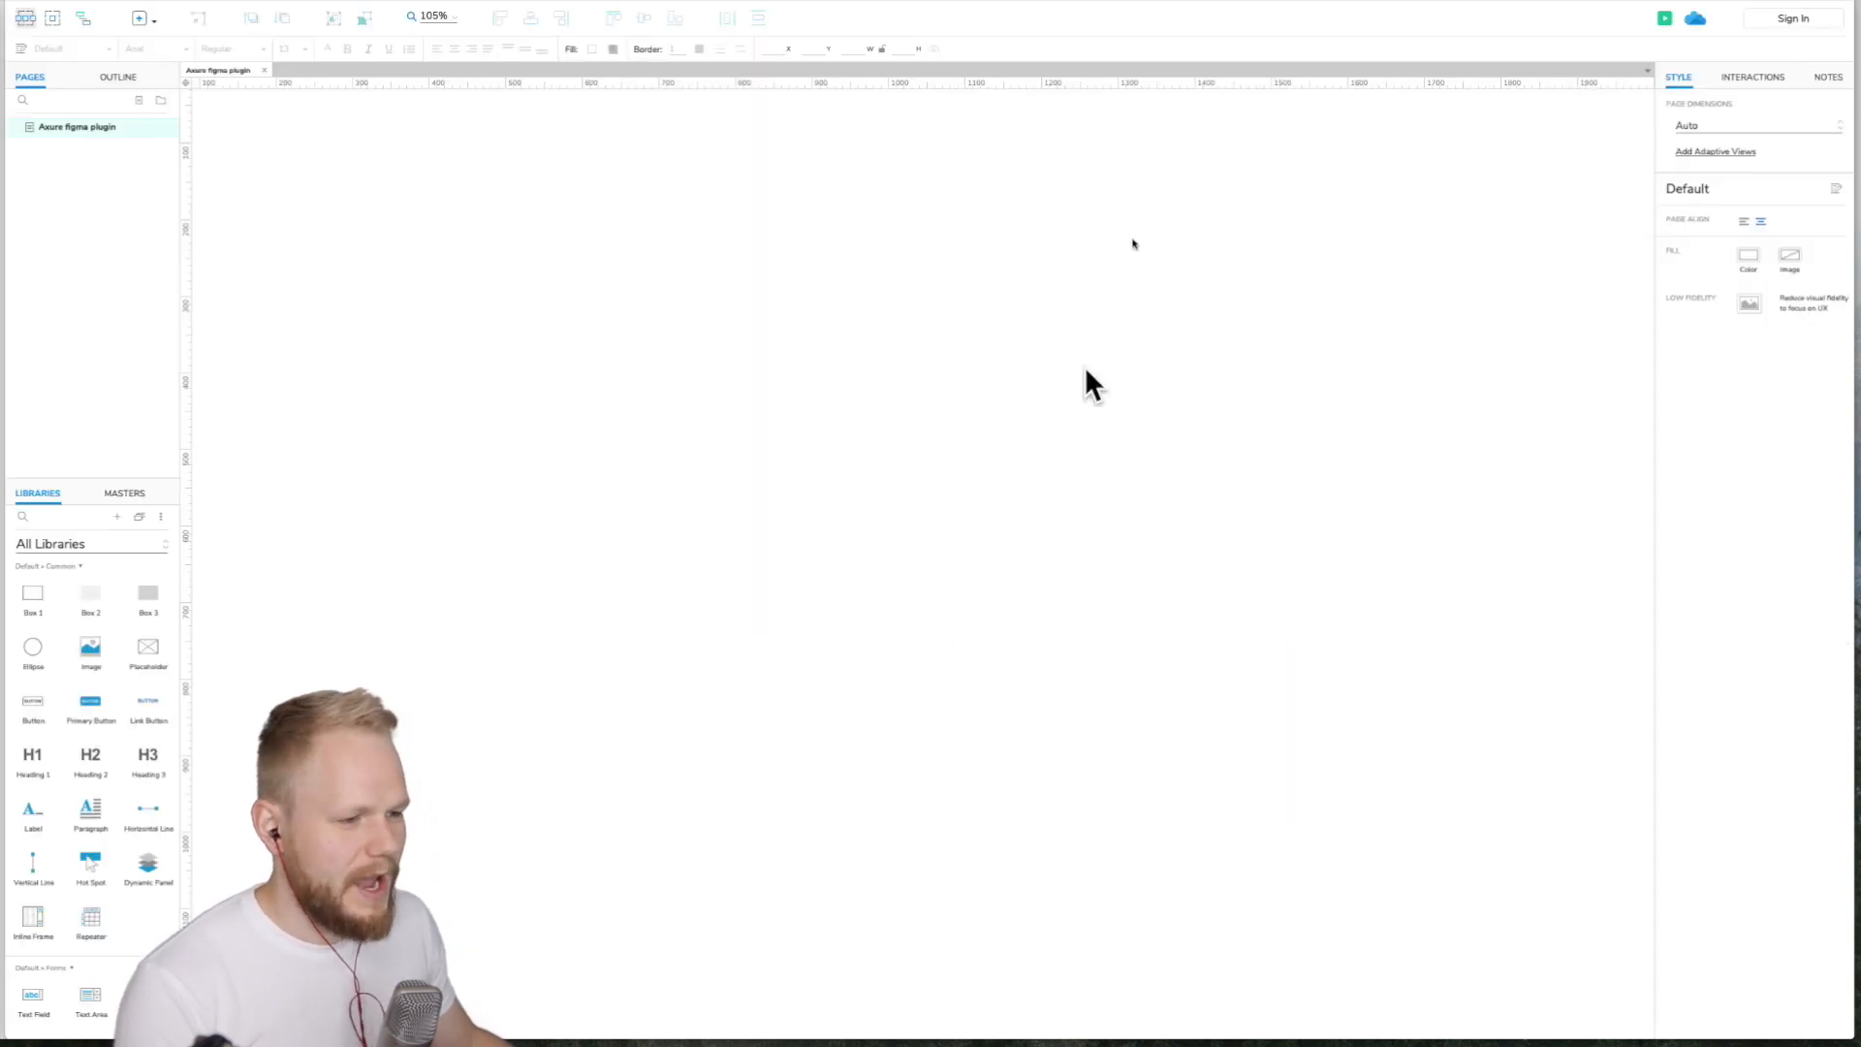
- Place an Image widget on the blank canvas
drag(87, 650, 782, 299)
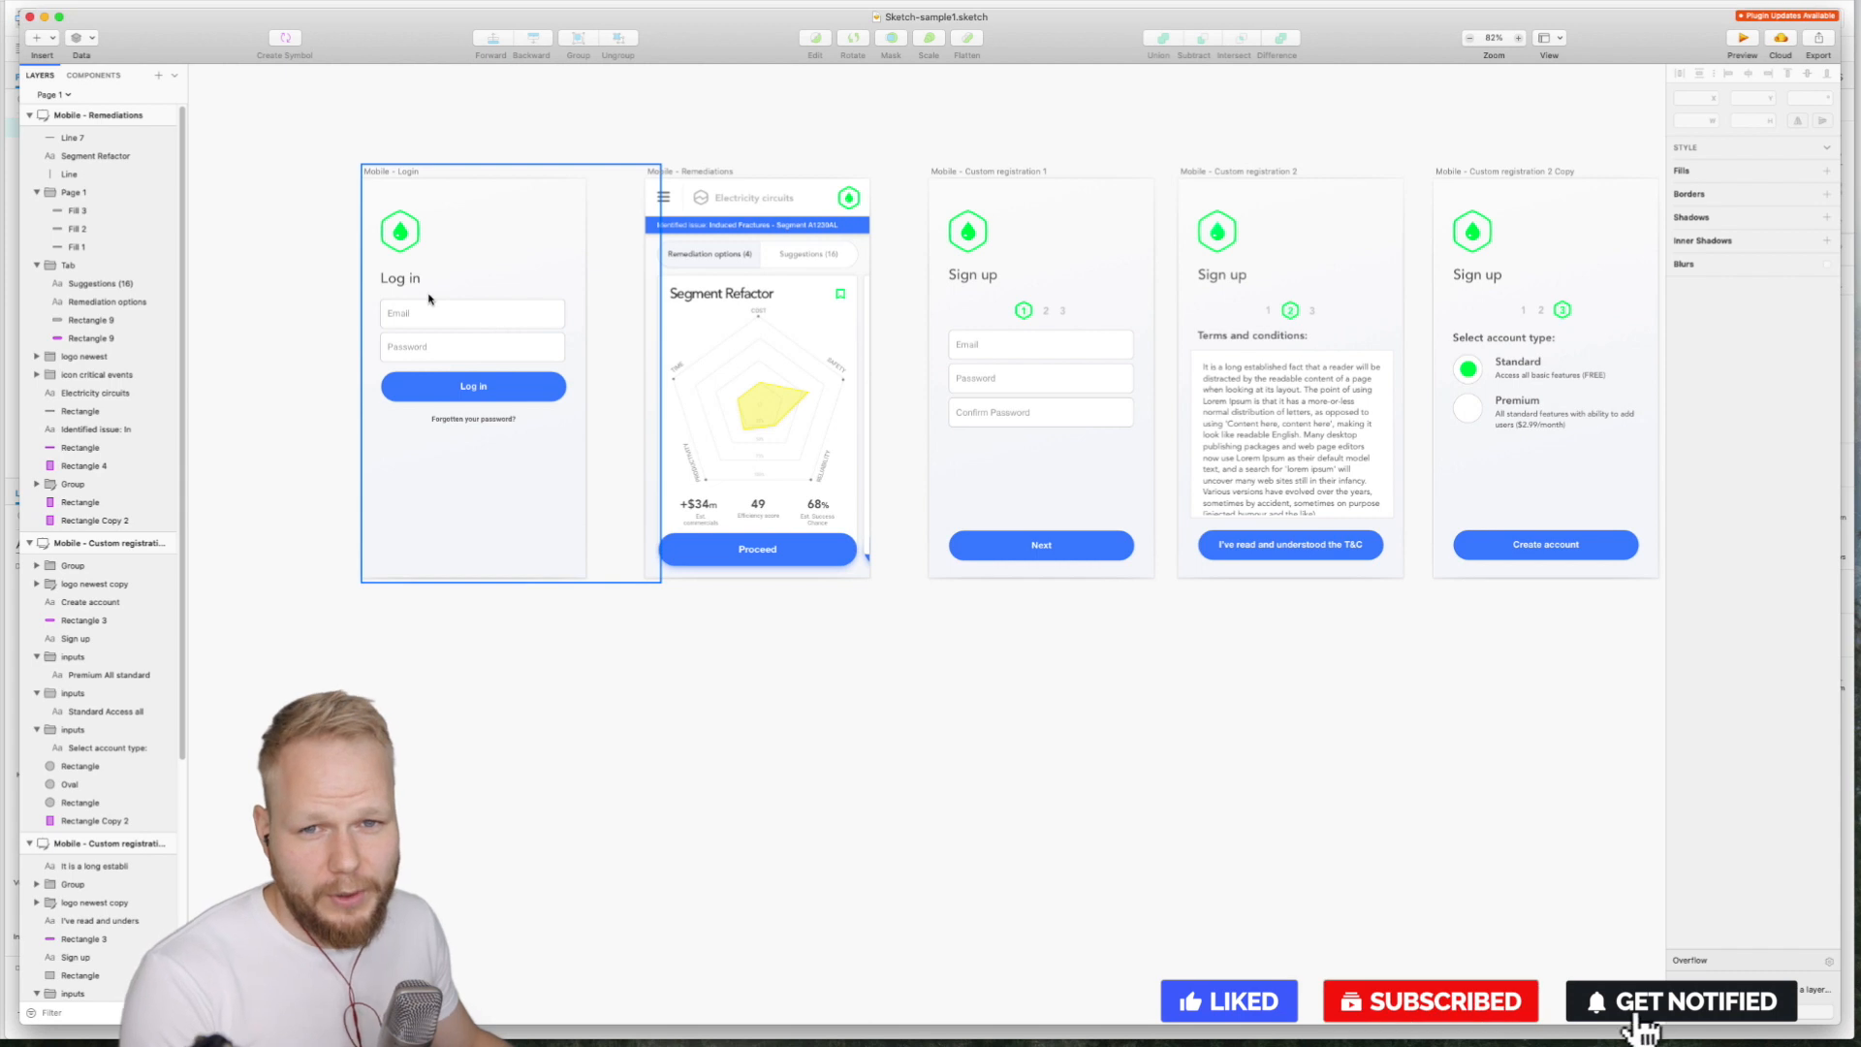
- Select the logo on the Mobile - Login artboard and copy it with the Axure plugin
scroll(428, 292, up, 2)
scroll(398, 266, up, 5)
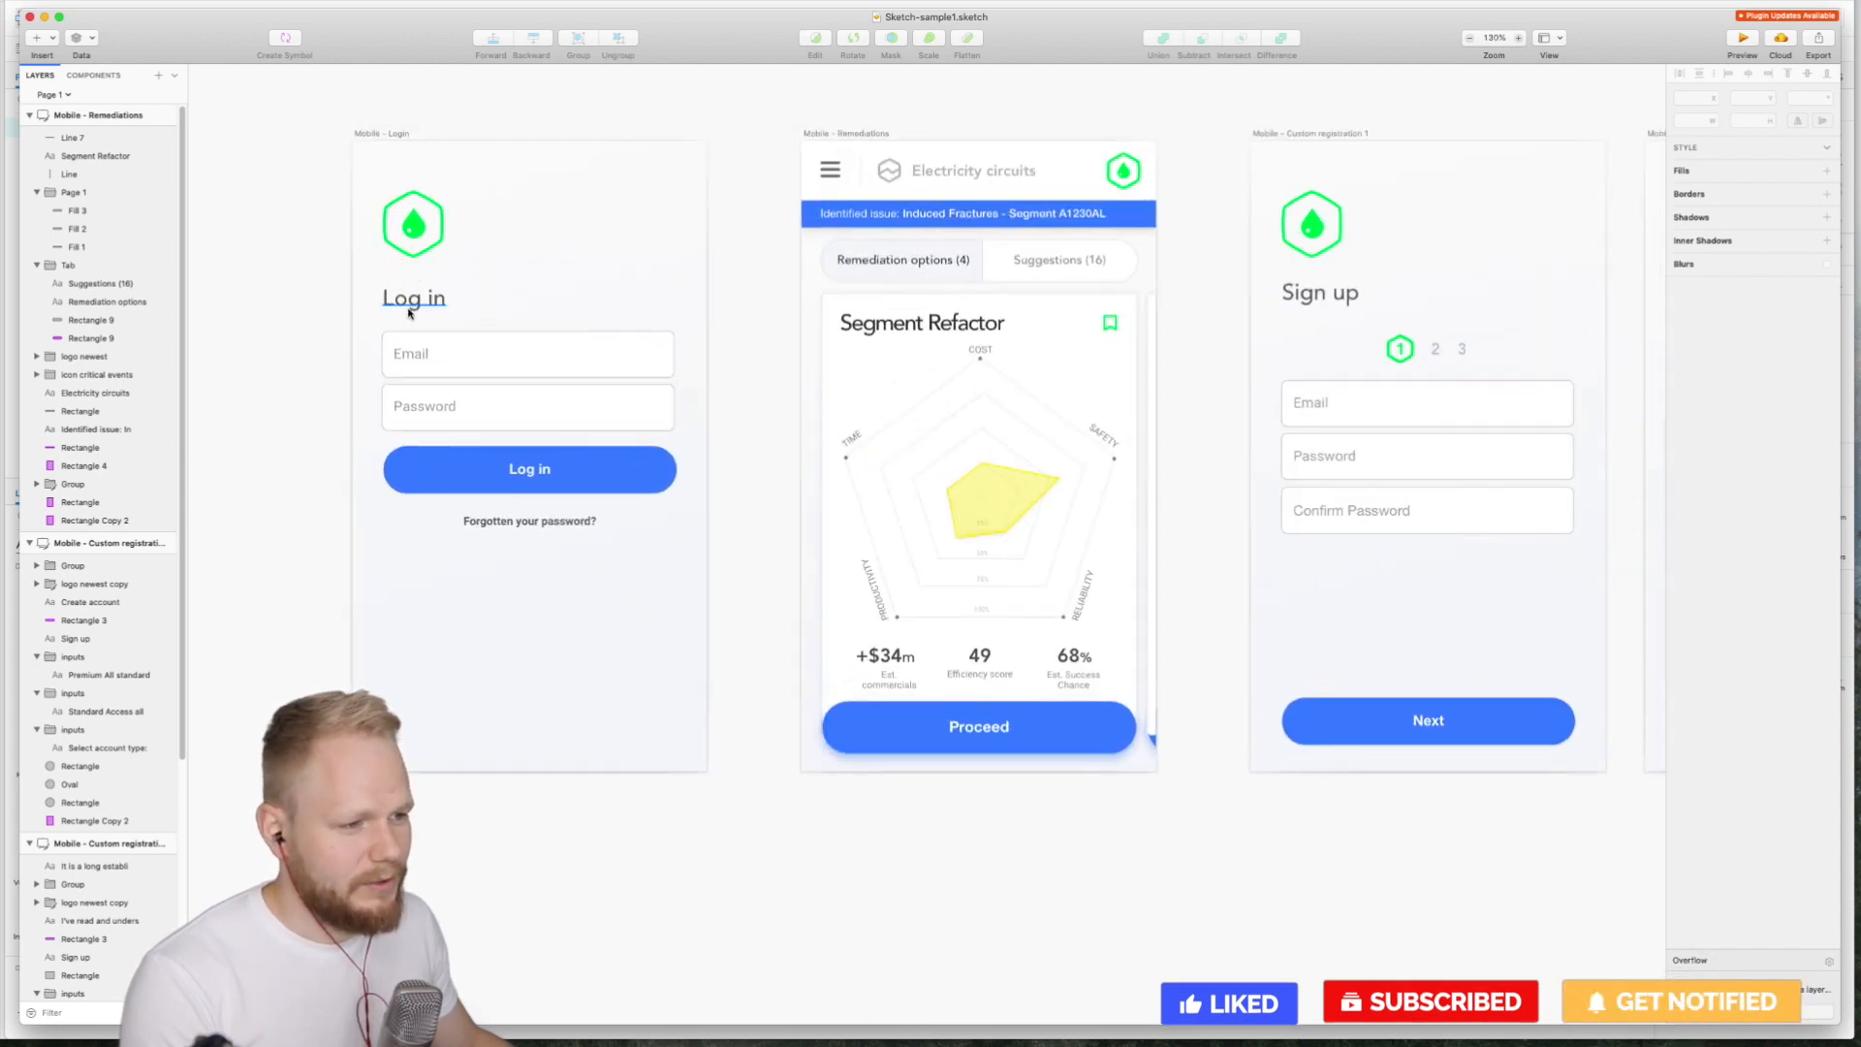
click(417, 298)
click(415, 243)
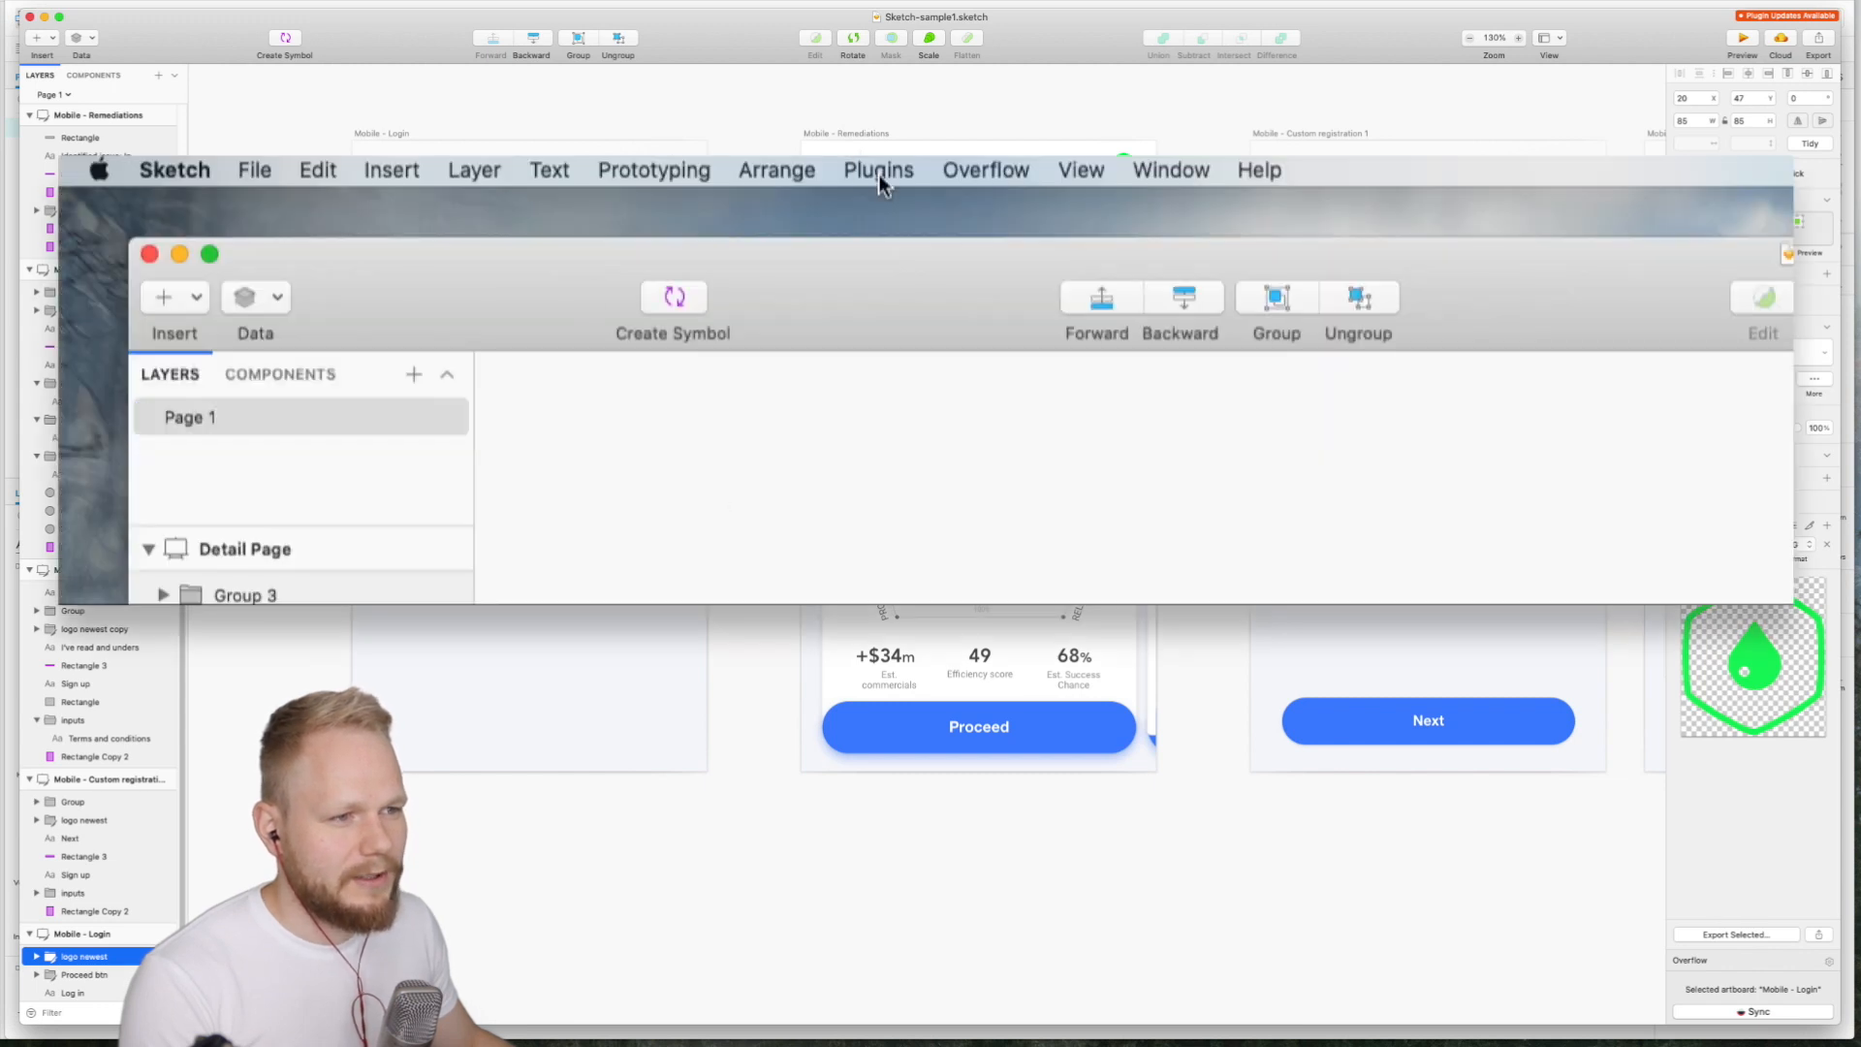
click(878, 172)
mouse_move(1064, 263)
click(1262, 270)
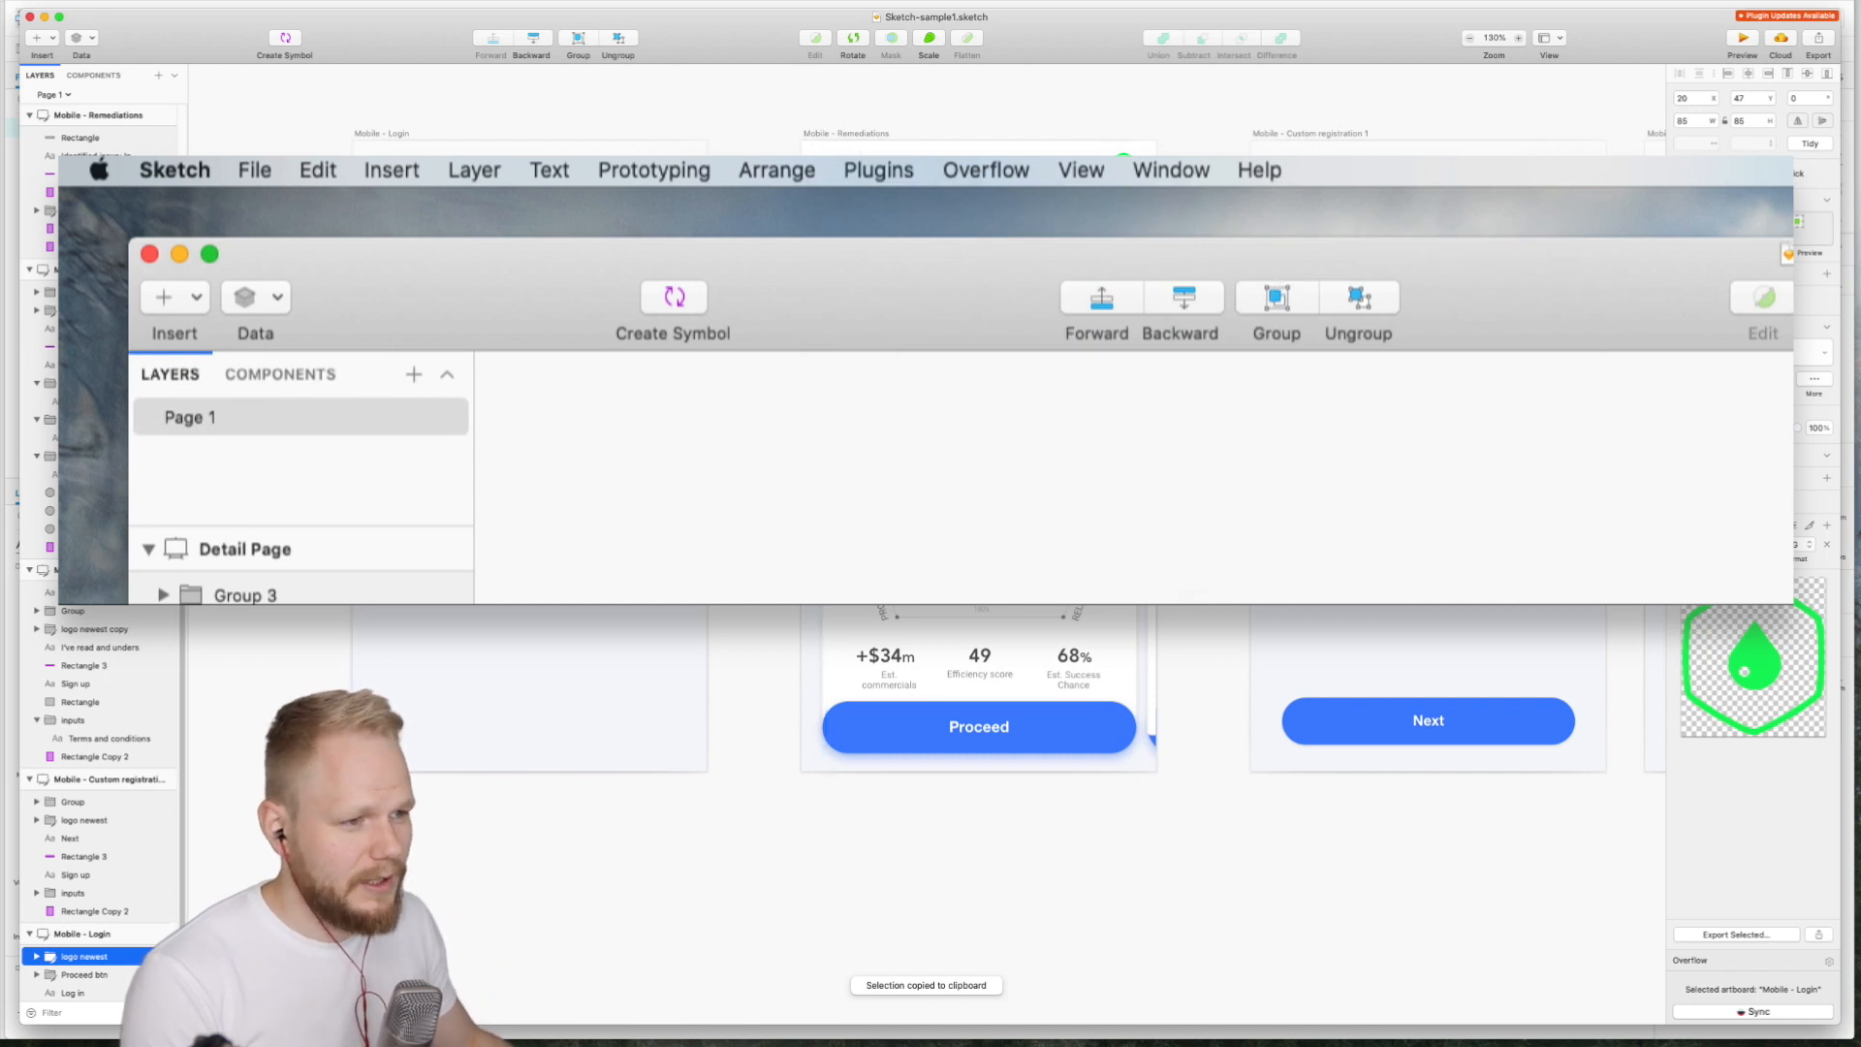
- Paste the copied logo into the Axure page and move it below the image
click(291, 416)
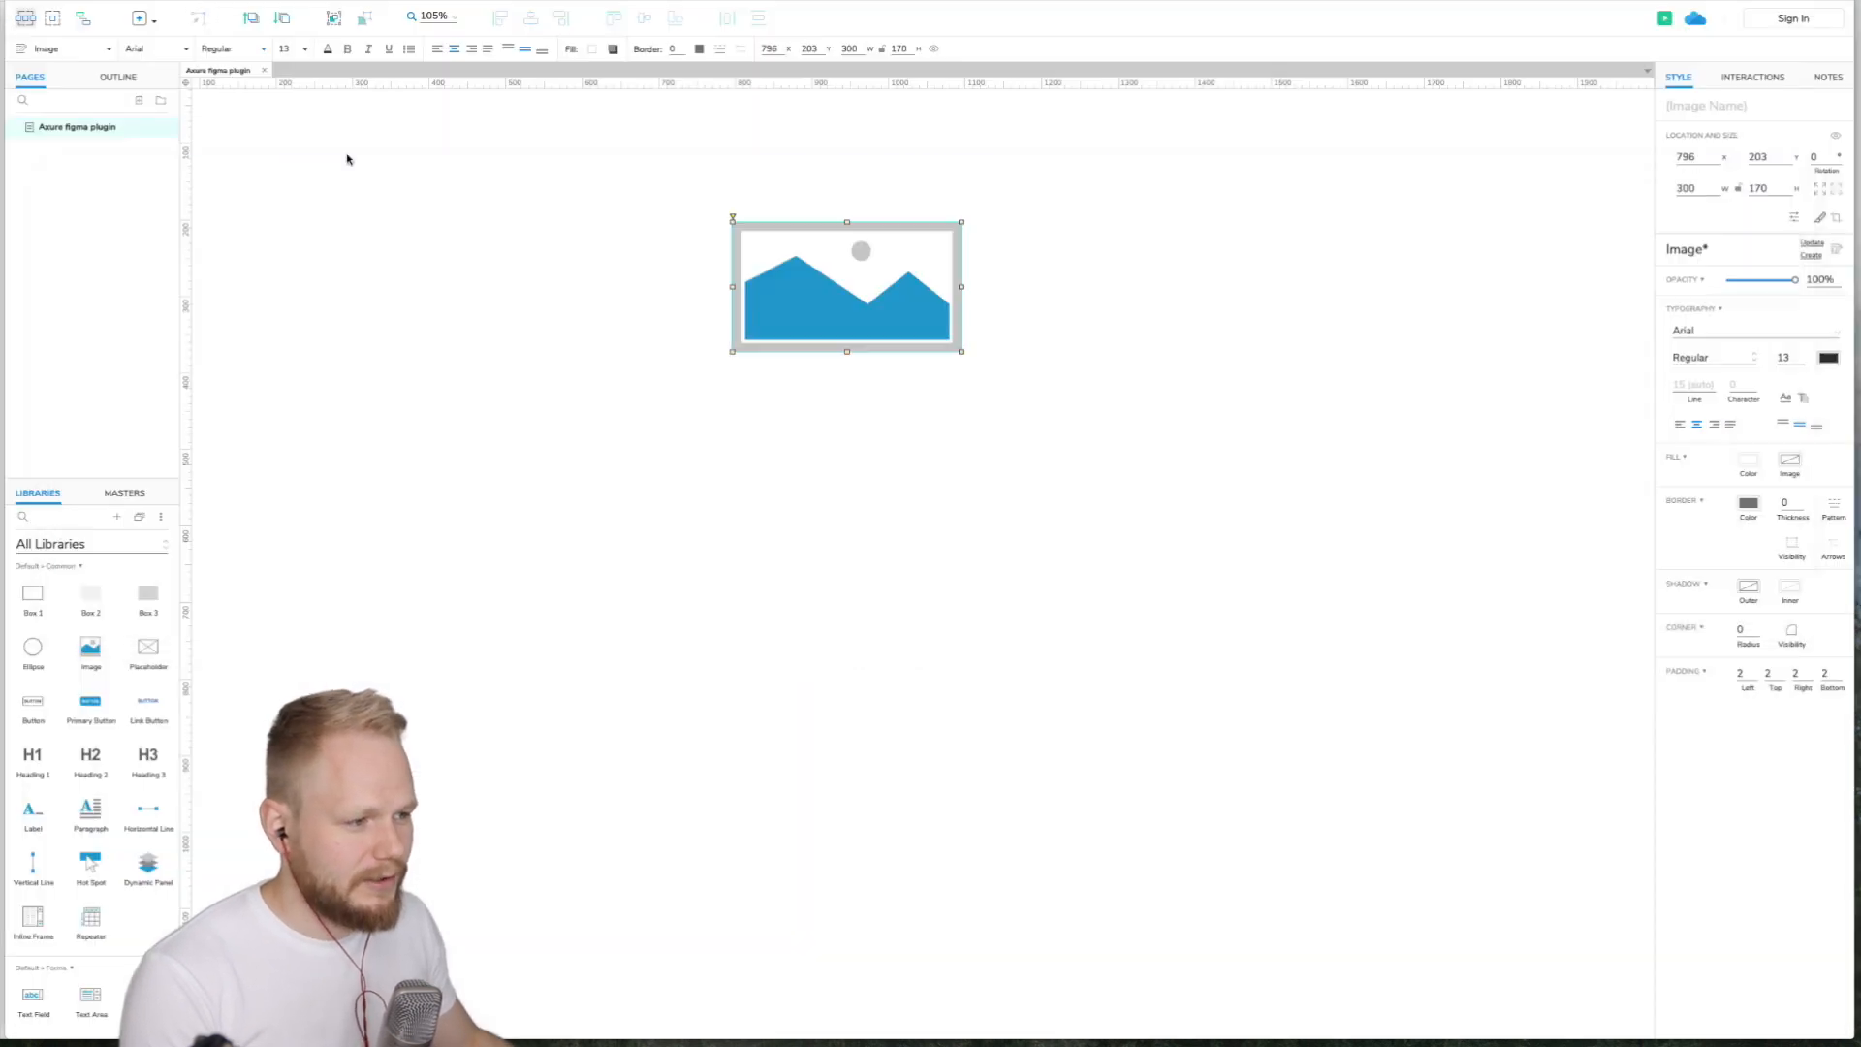
click(617, 418)
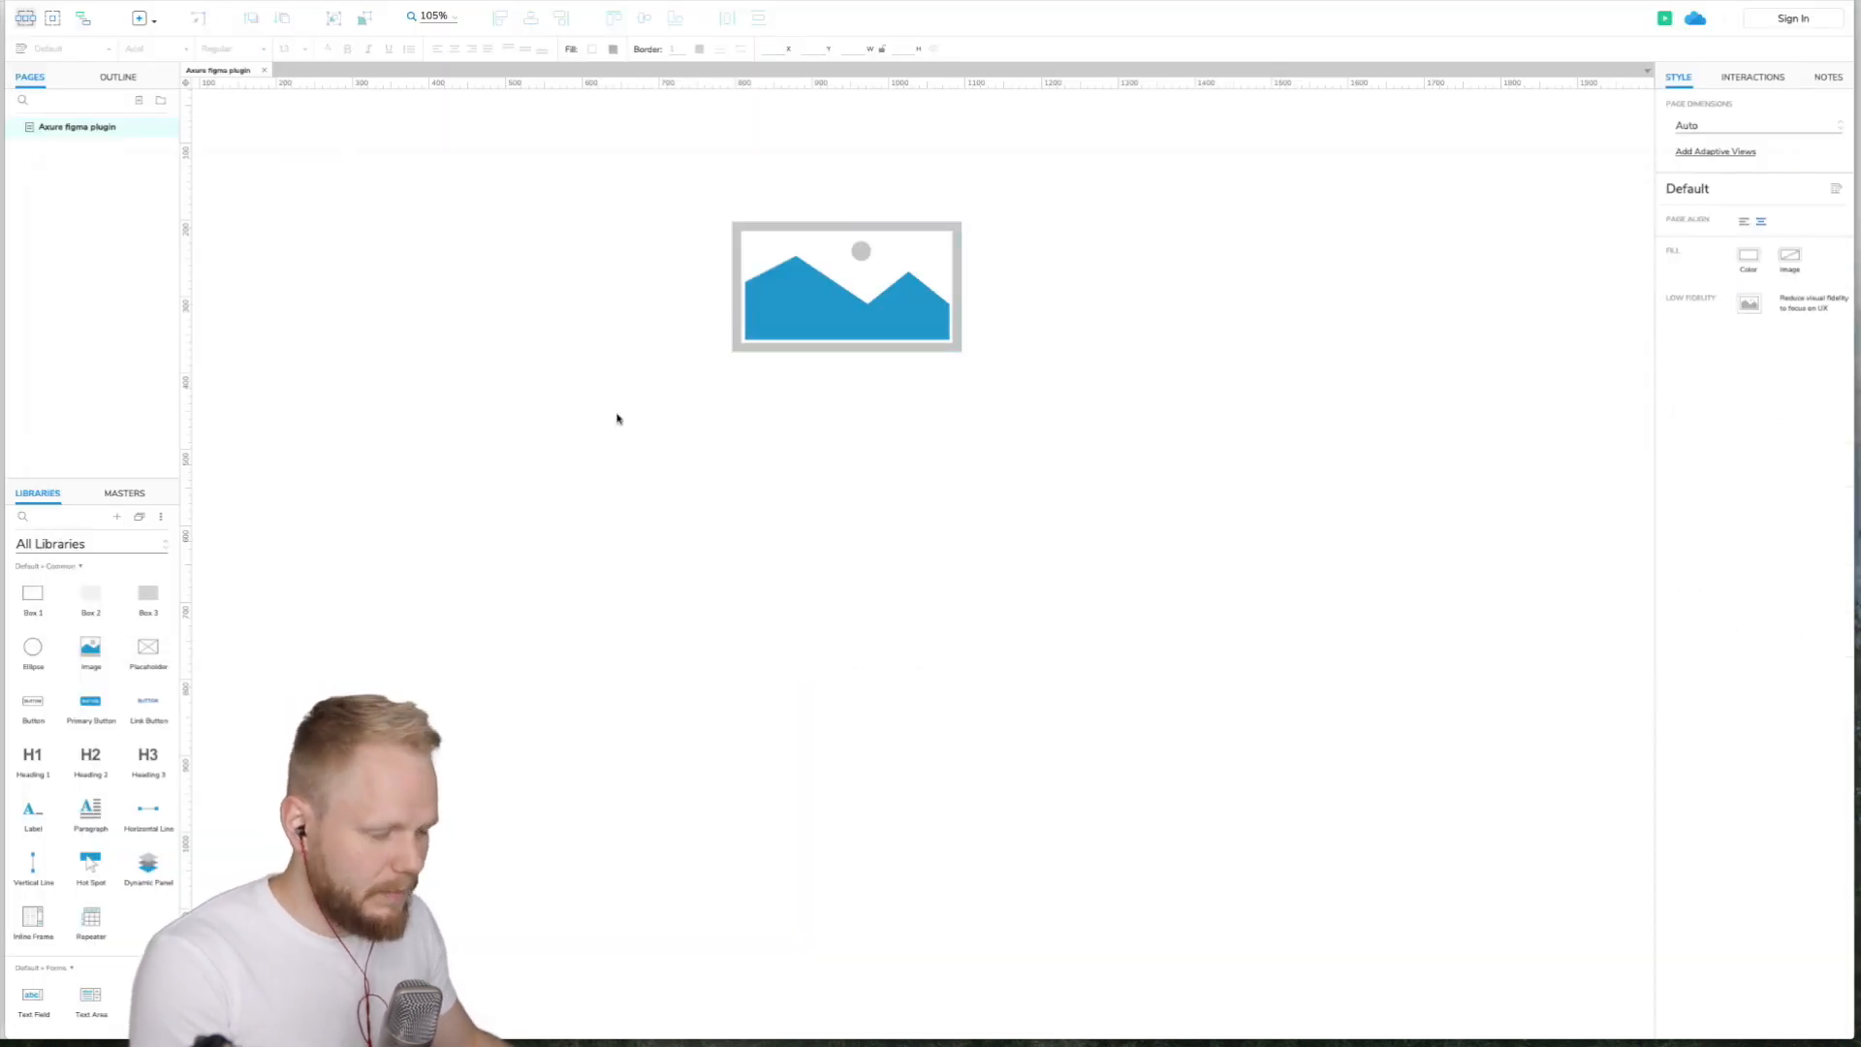
key(ctrl+v)
drag(933, 562, 754, 472)
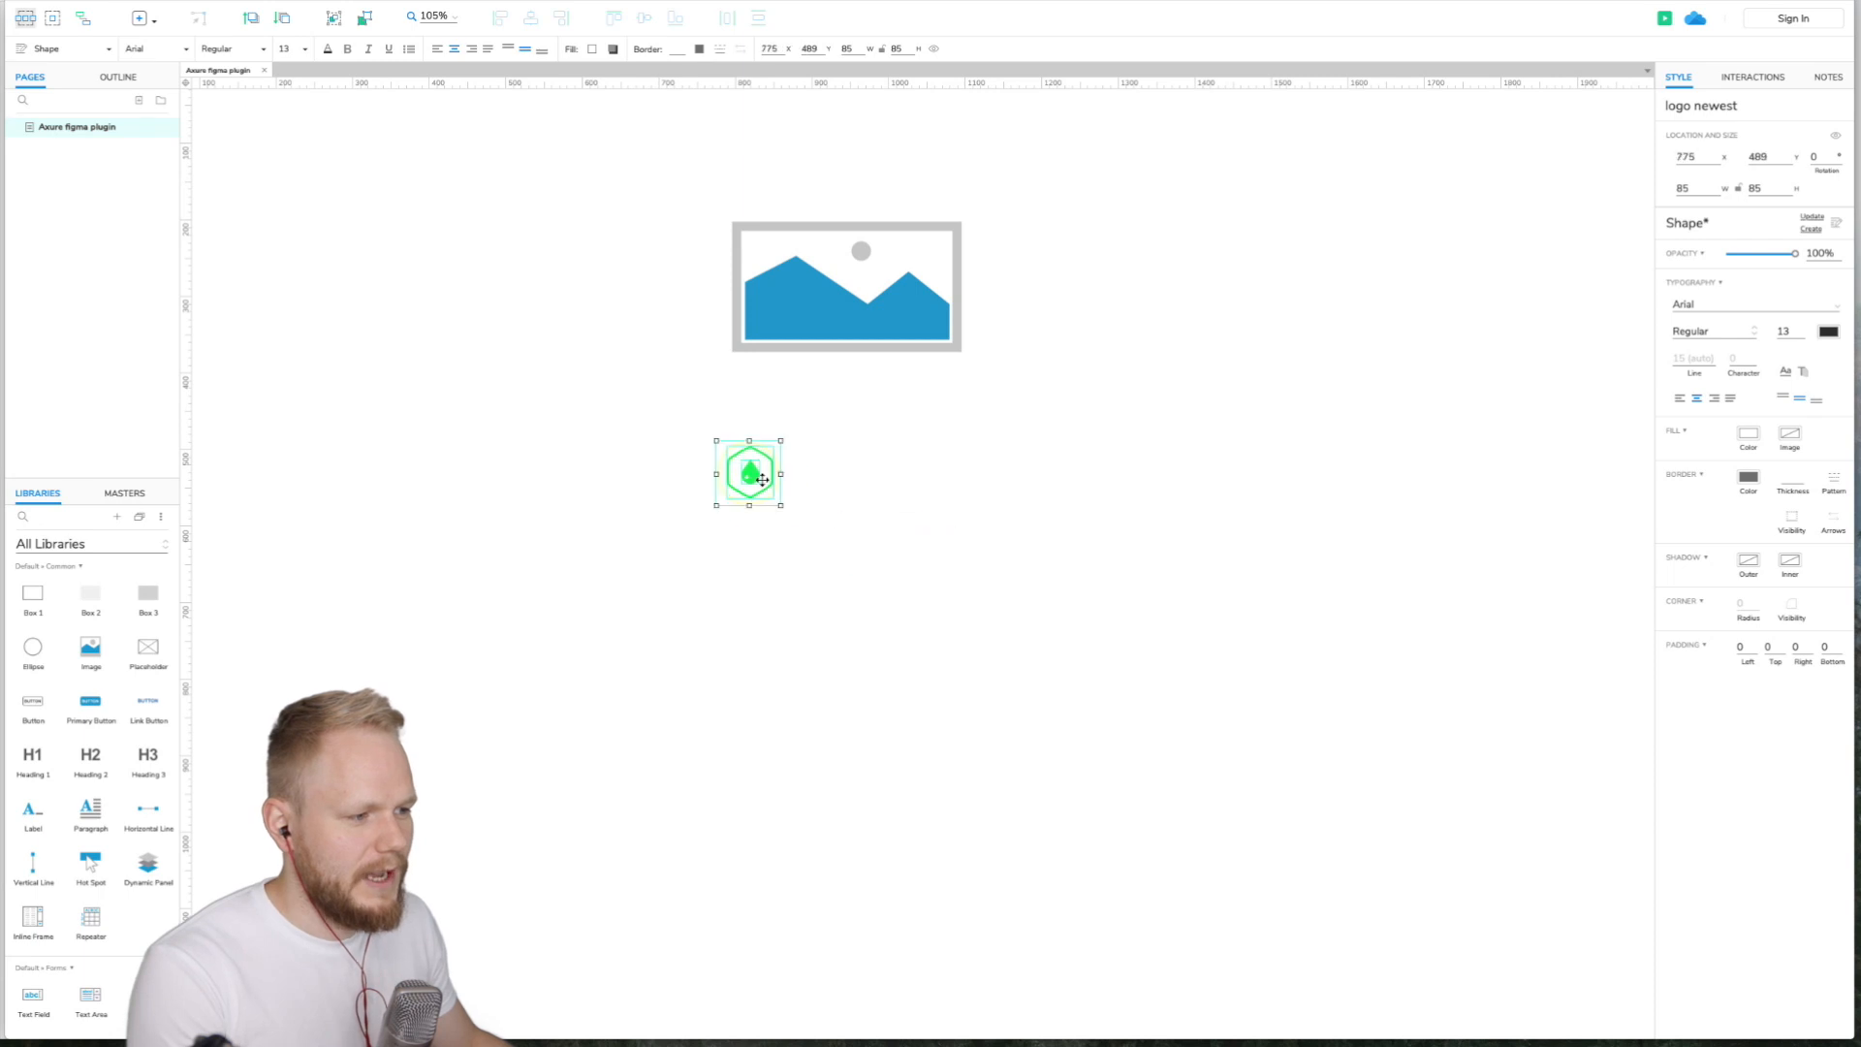
- Change the fill colour of the drop shape inside the pasted logo to pink
double_click(751, 472)
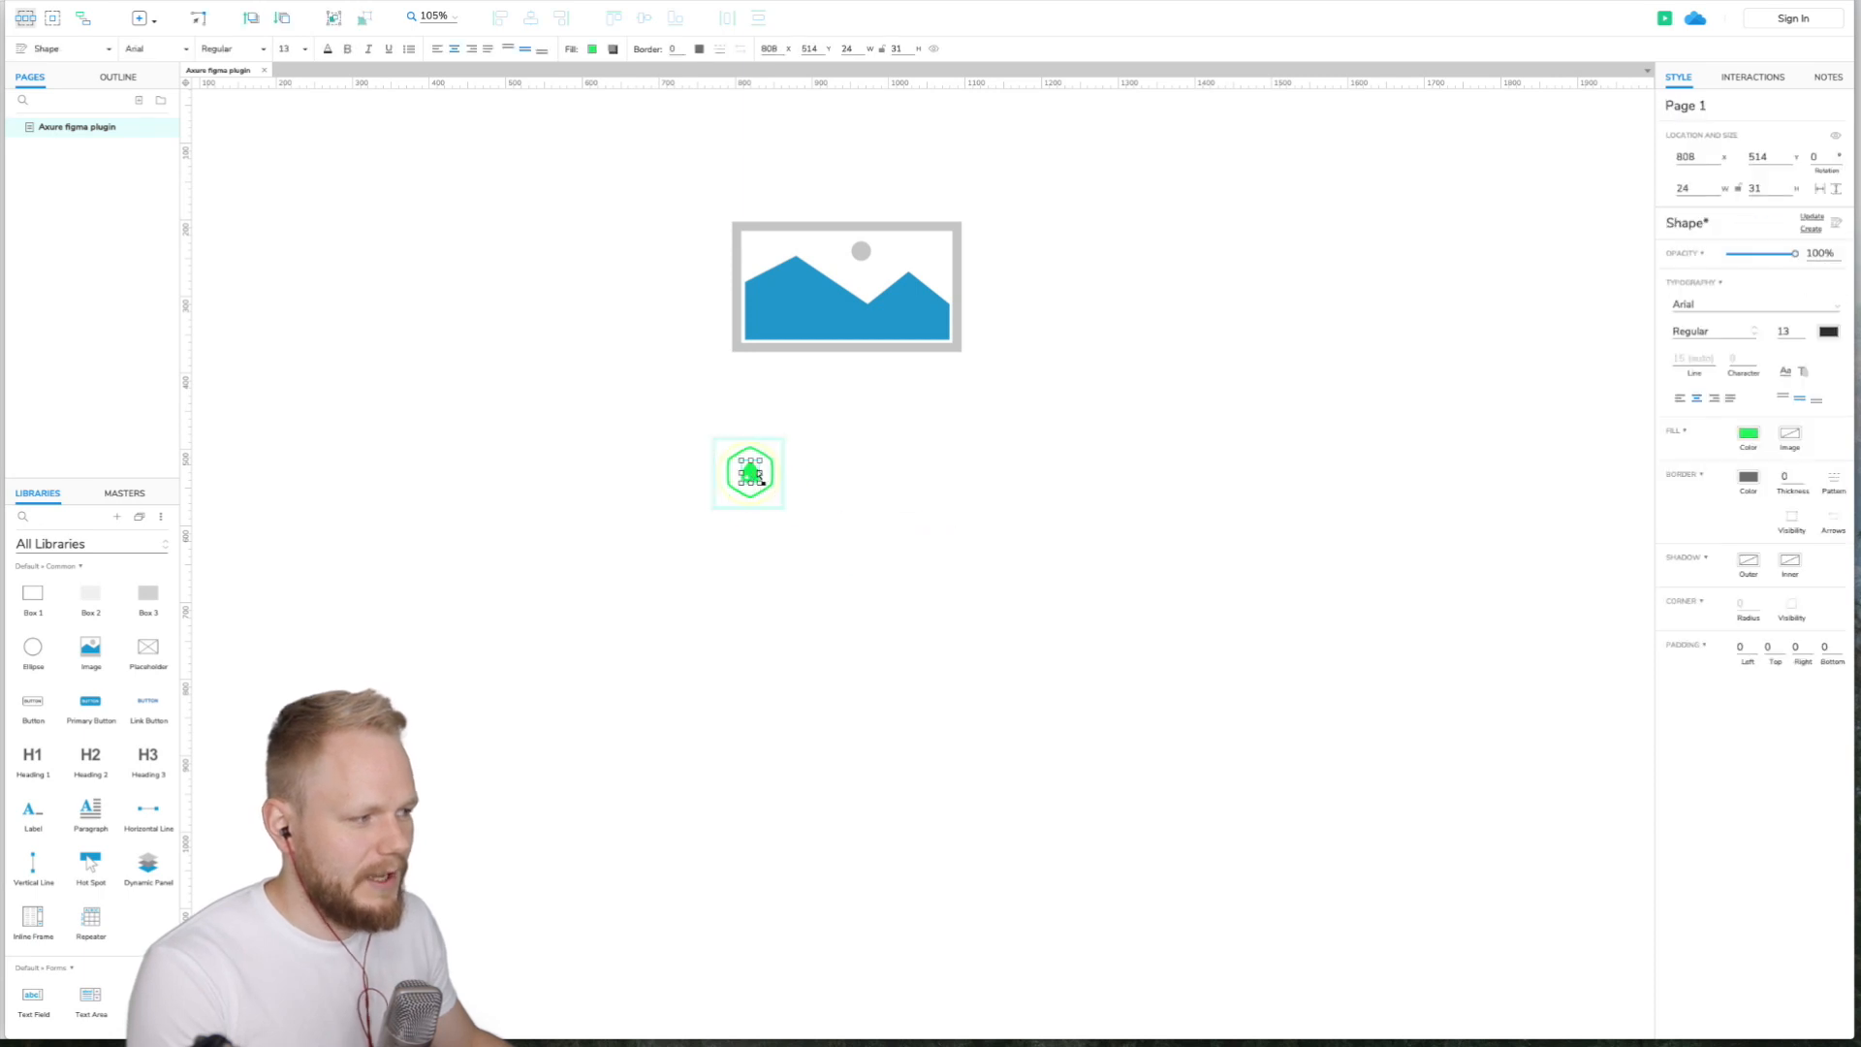
click(1750, 435)
click(1760, 568)
click(1084, 578)
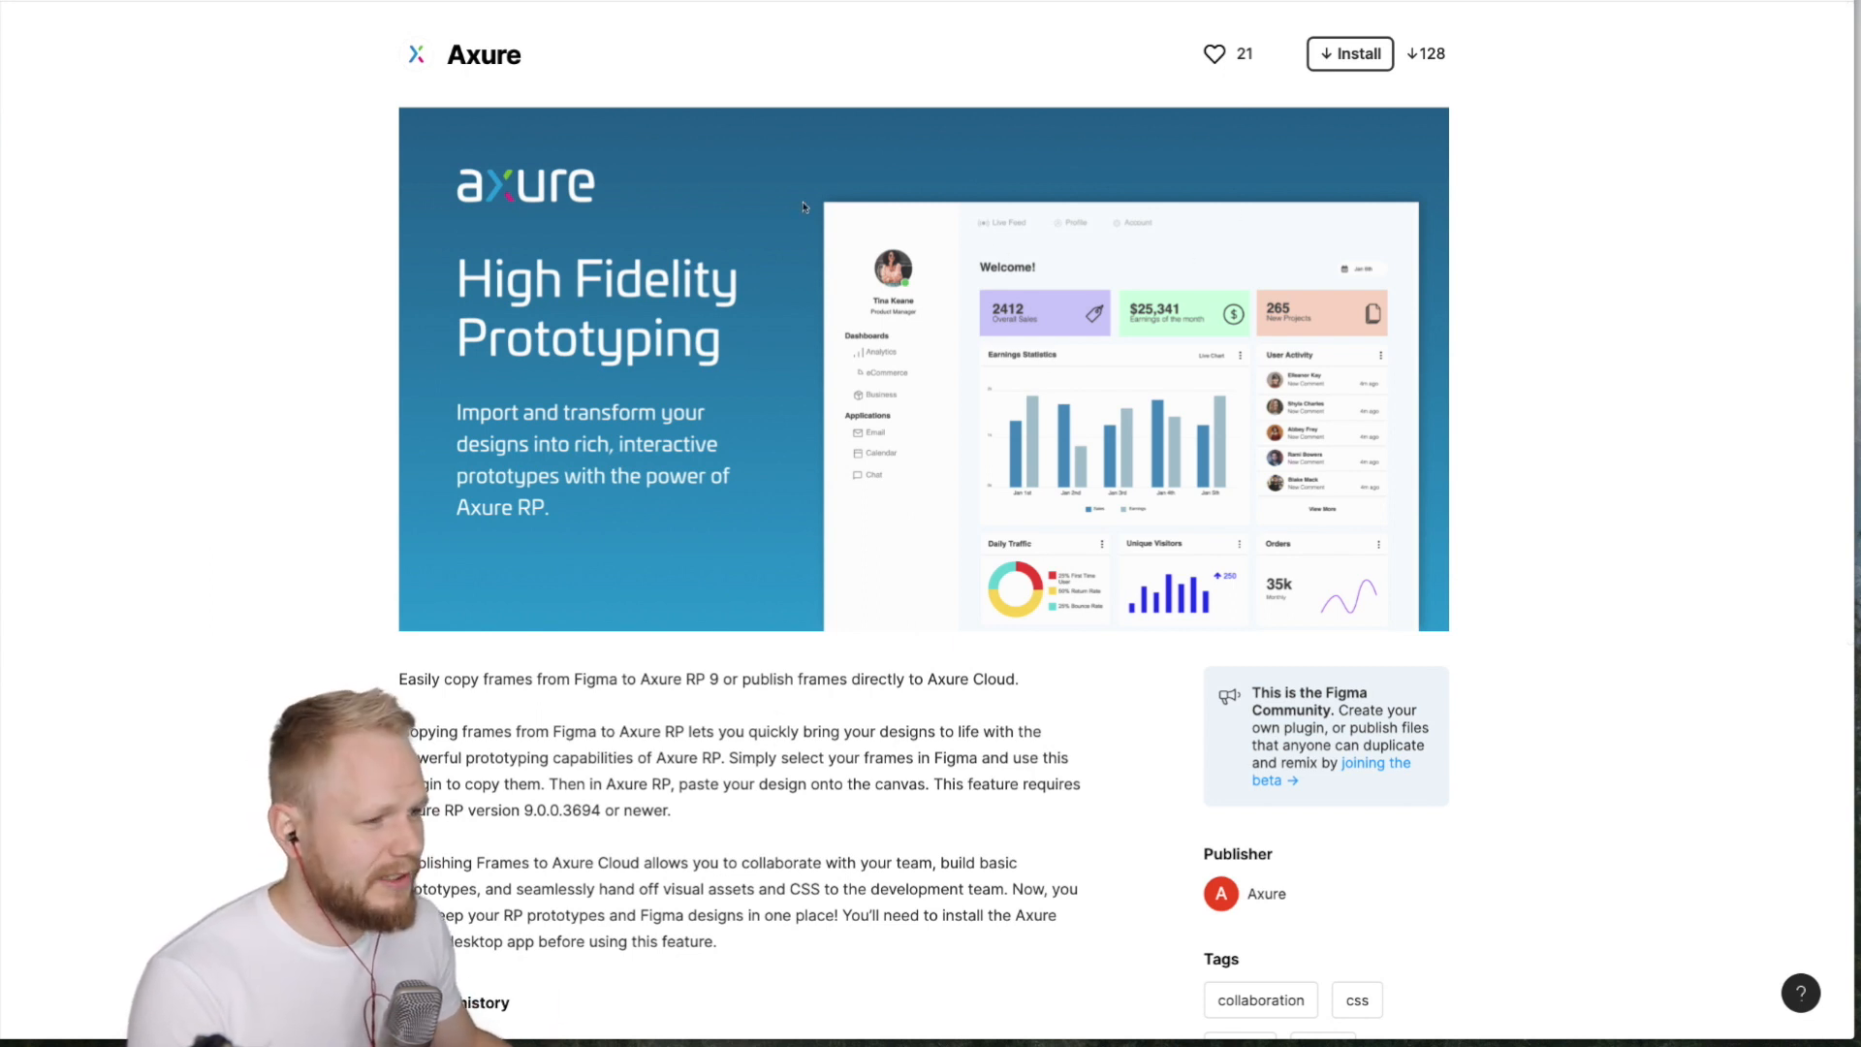
- Install the Axure plugin from its Figma Community page
click(1362, 56)
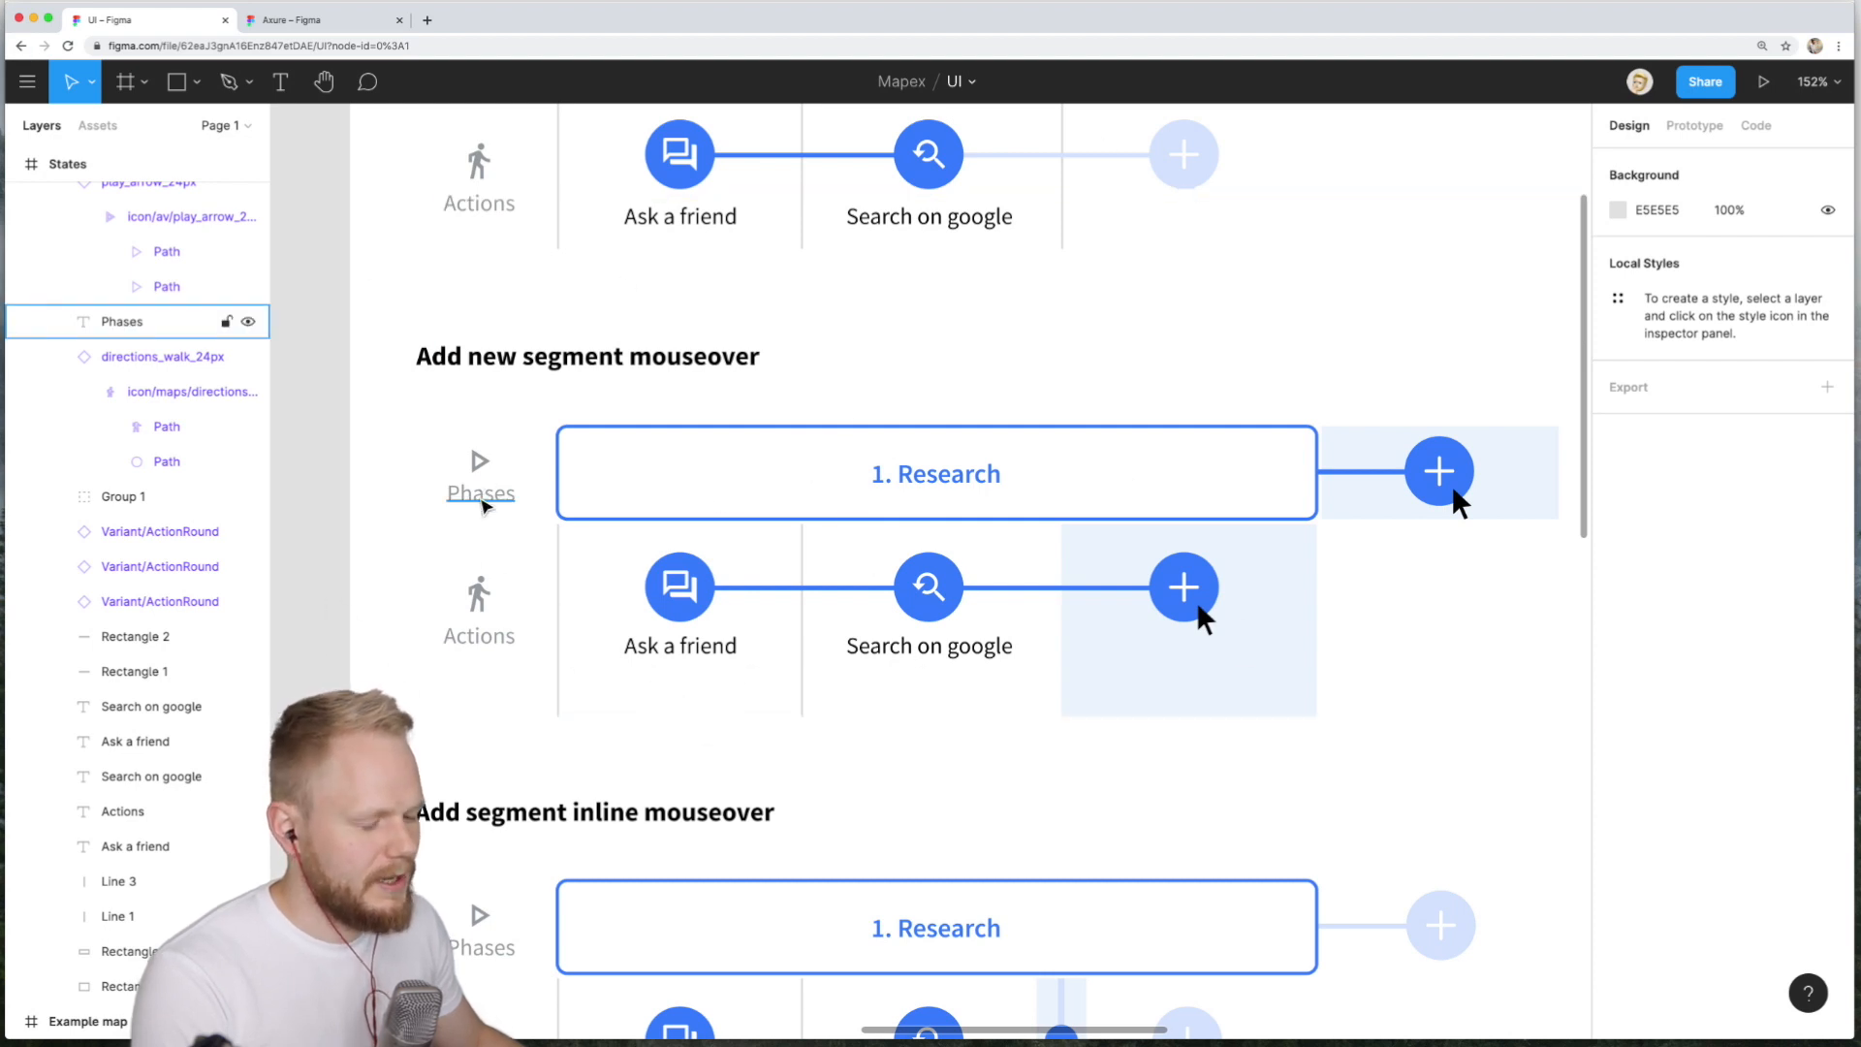
- Select the Phases icon with its label and copy the selection for RP using the Axure plugin
click(481, 493)
shift+click(490, 468)
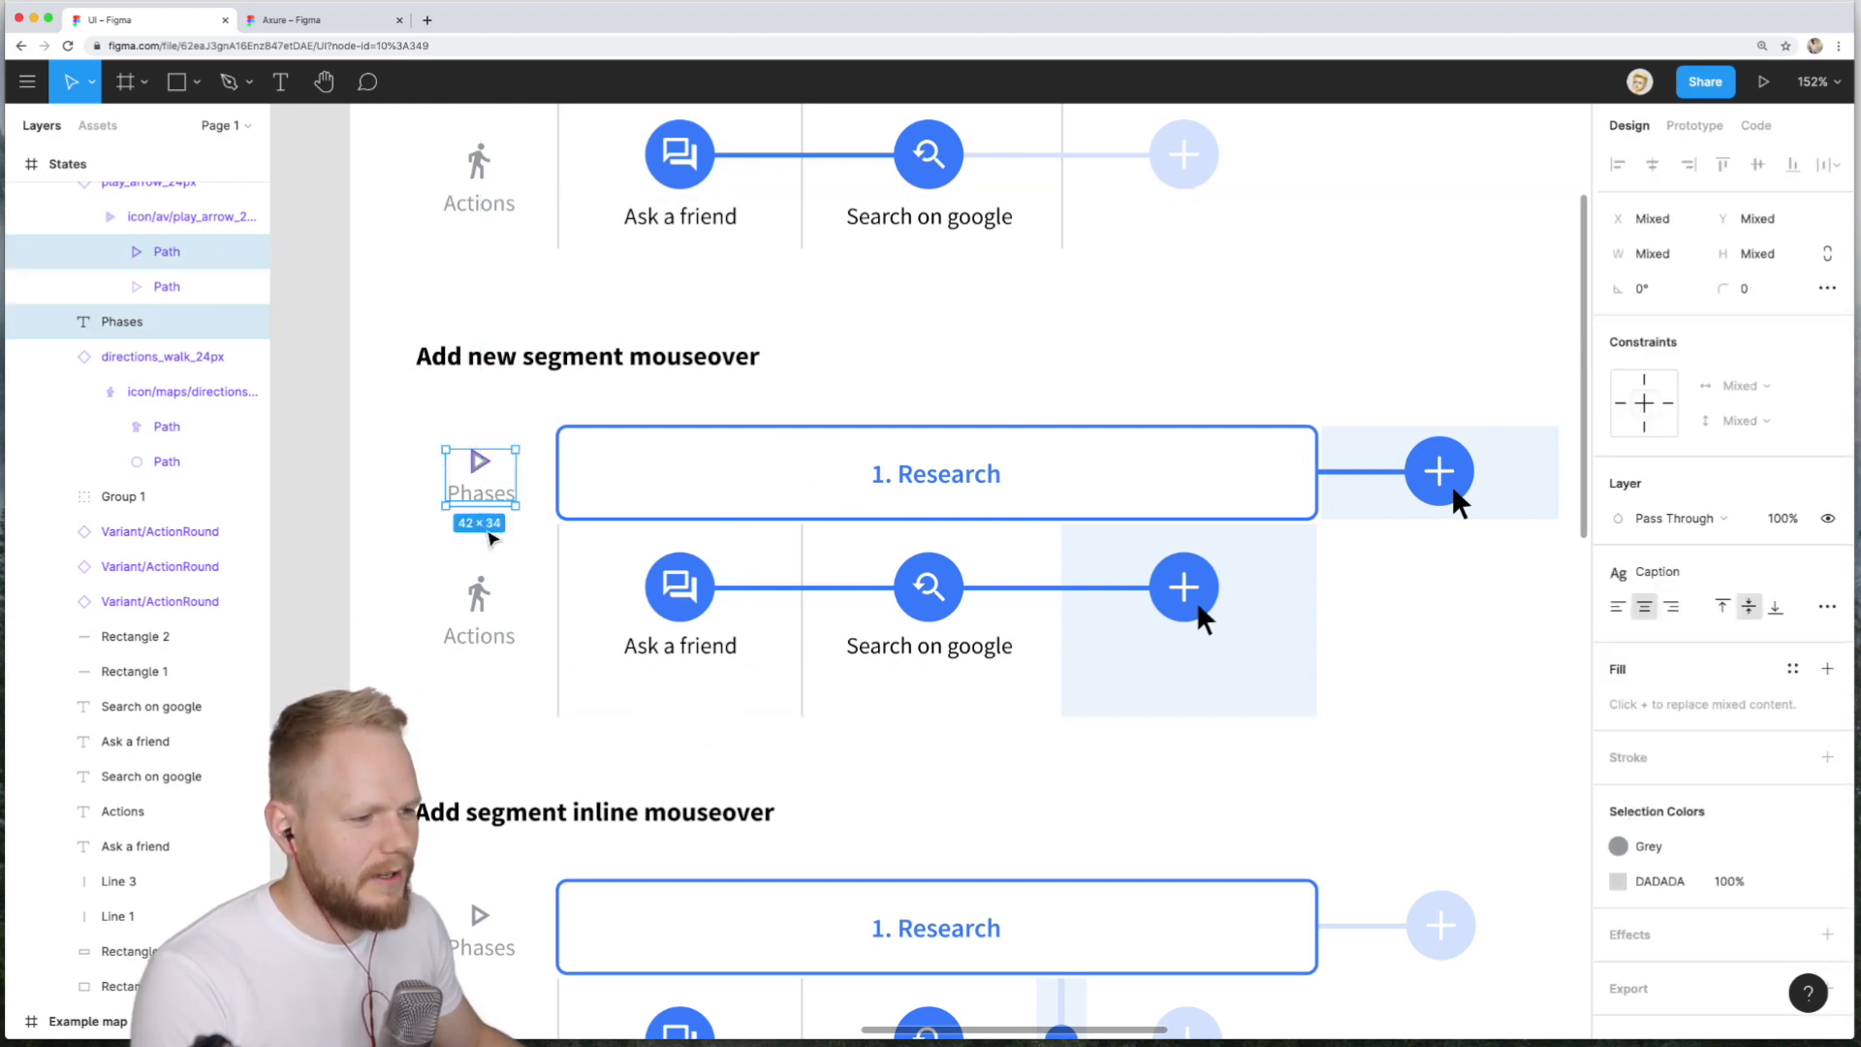
click(17, 86)
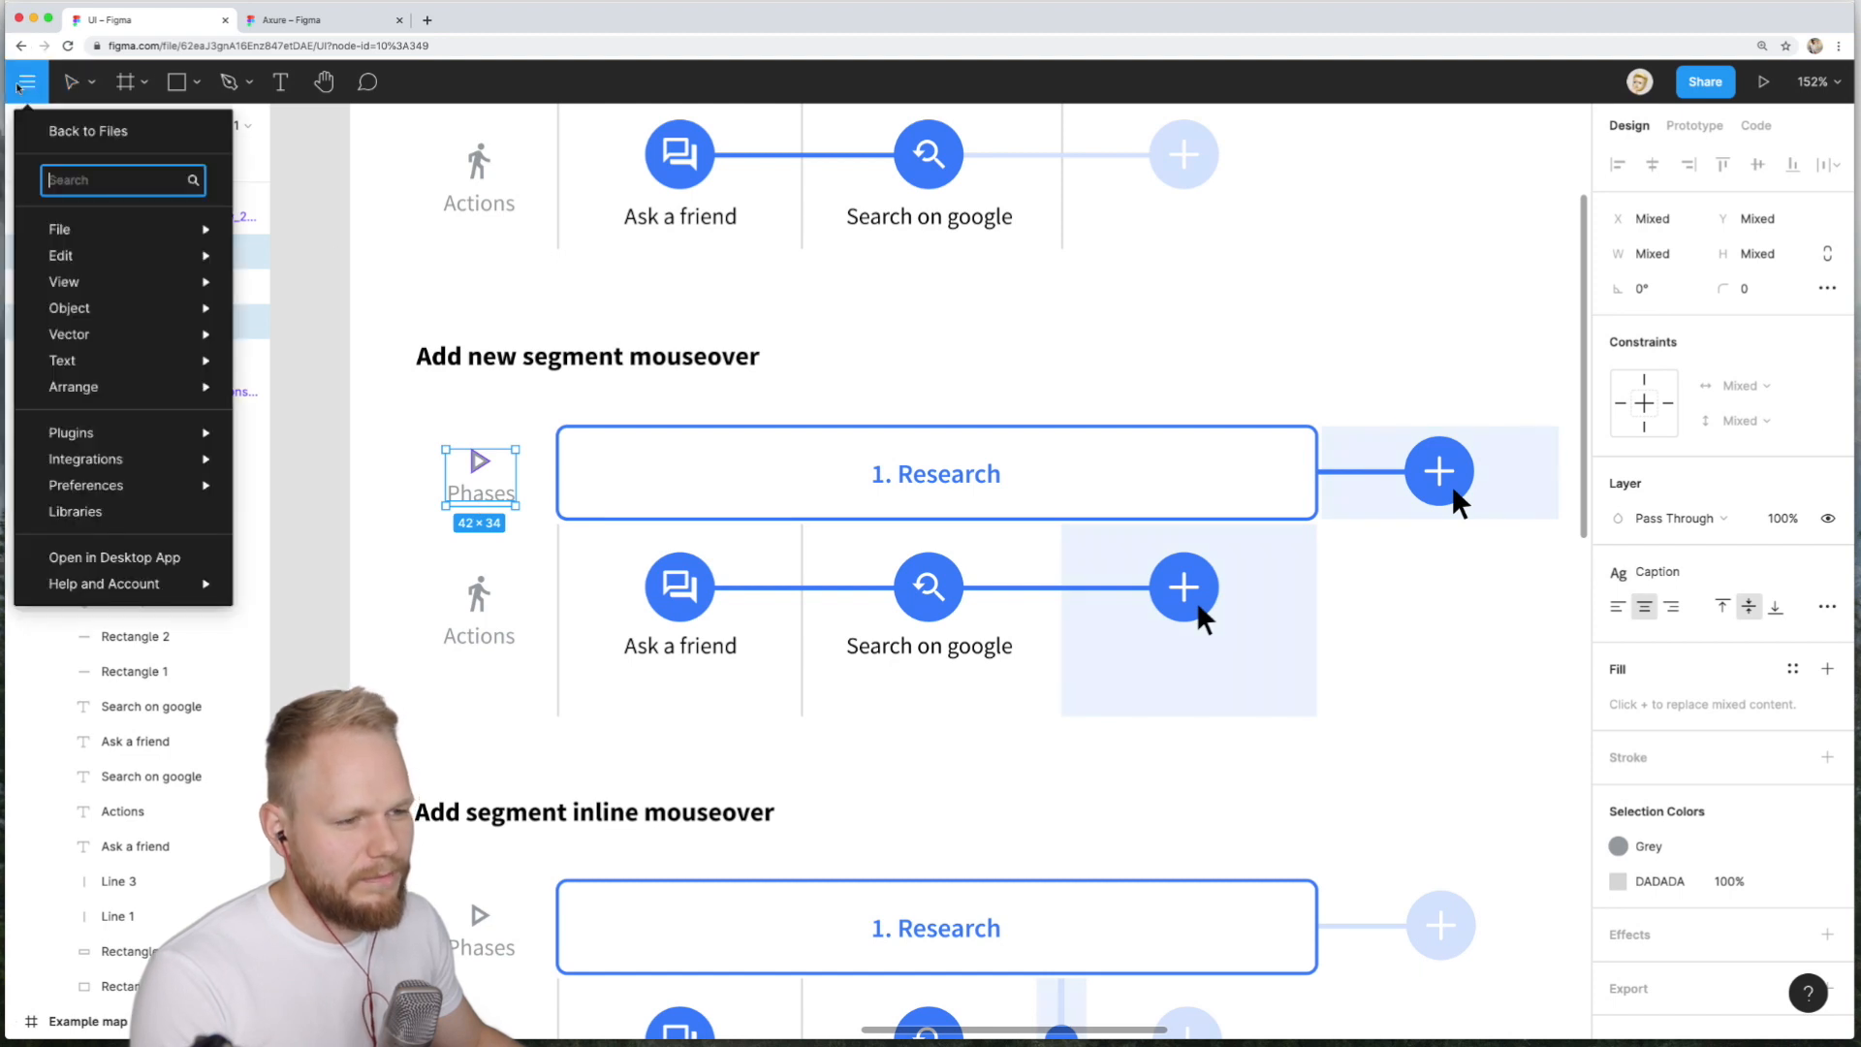
mouse_move(117, 426)
mouse_move(427, 458)
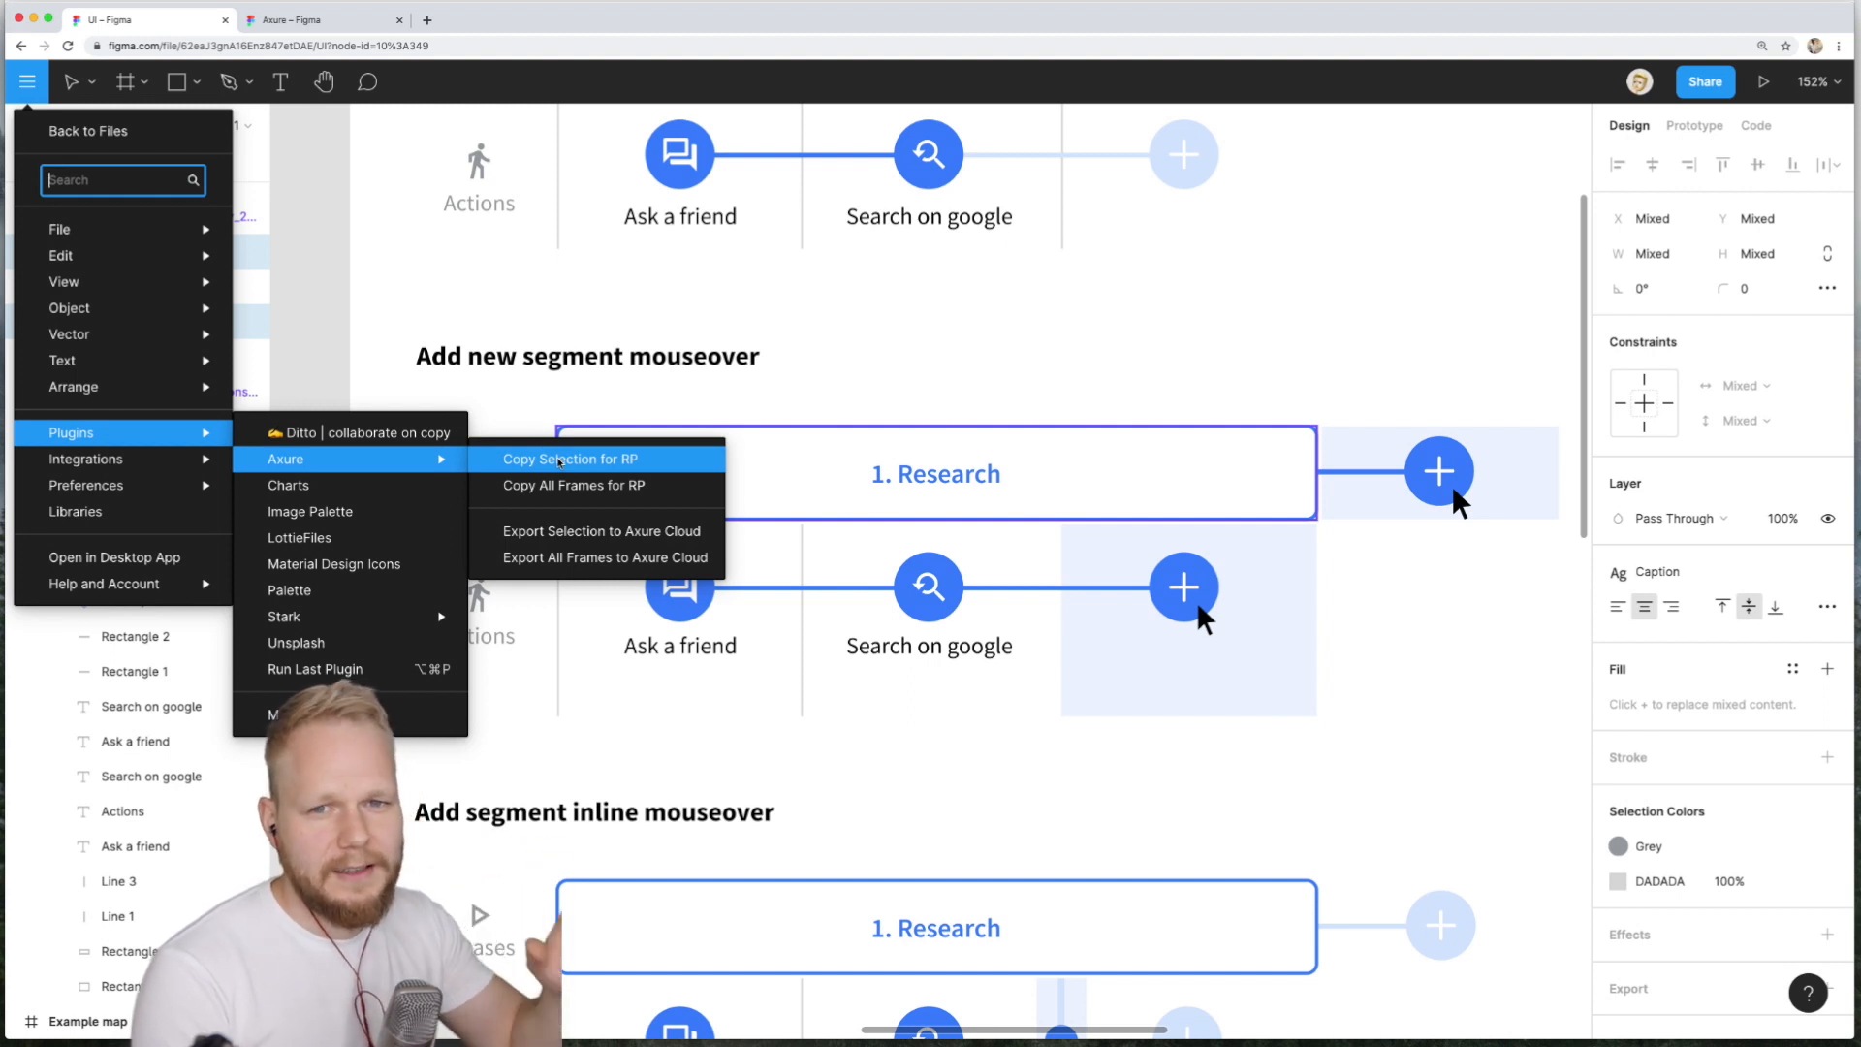
click(562, 463)
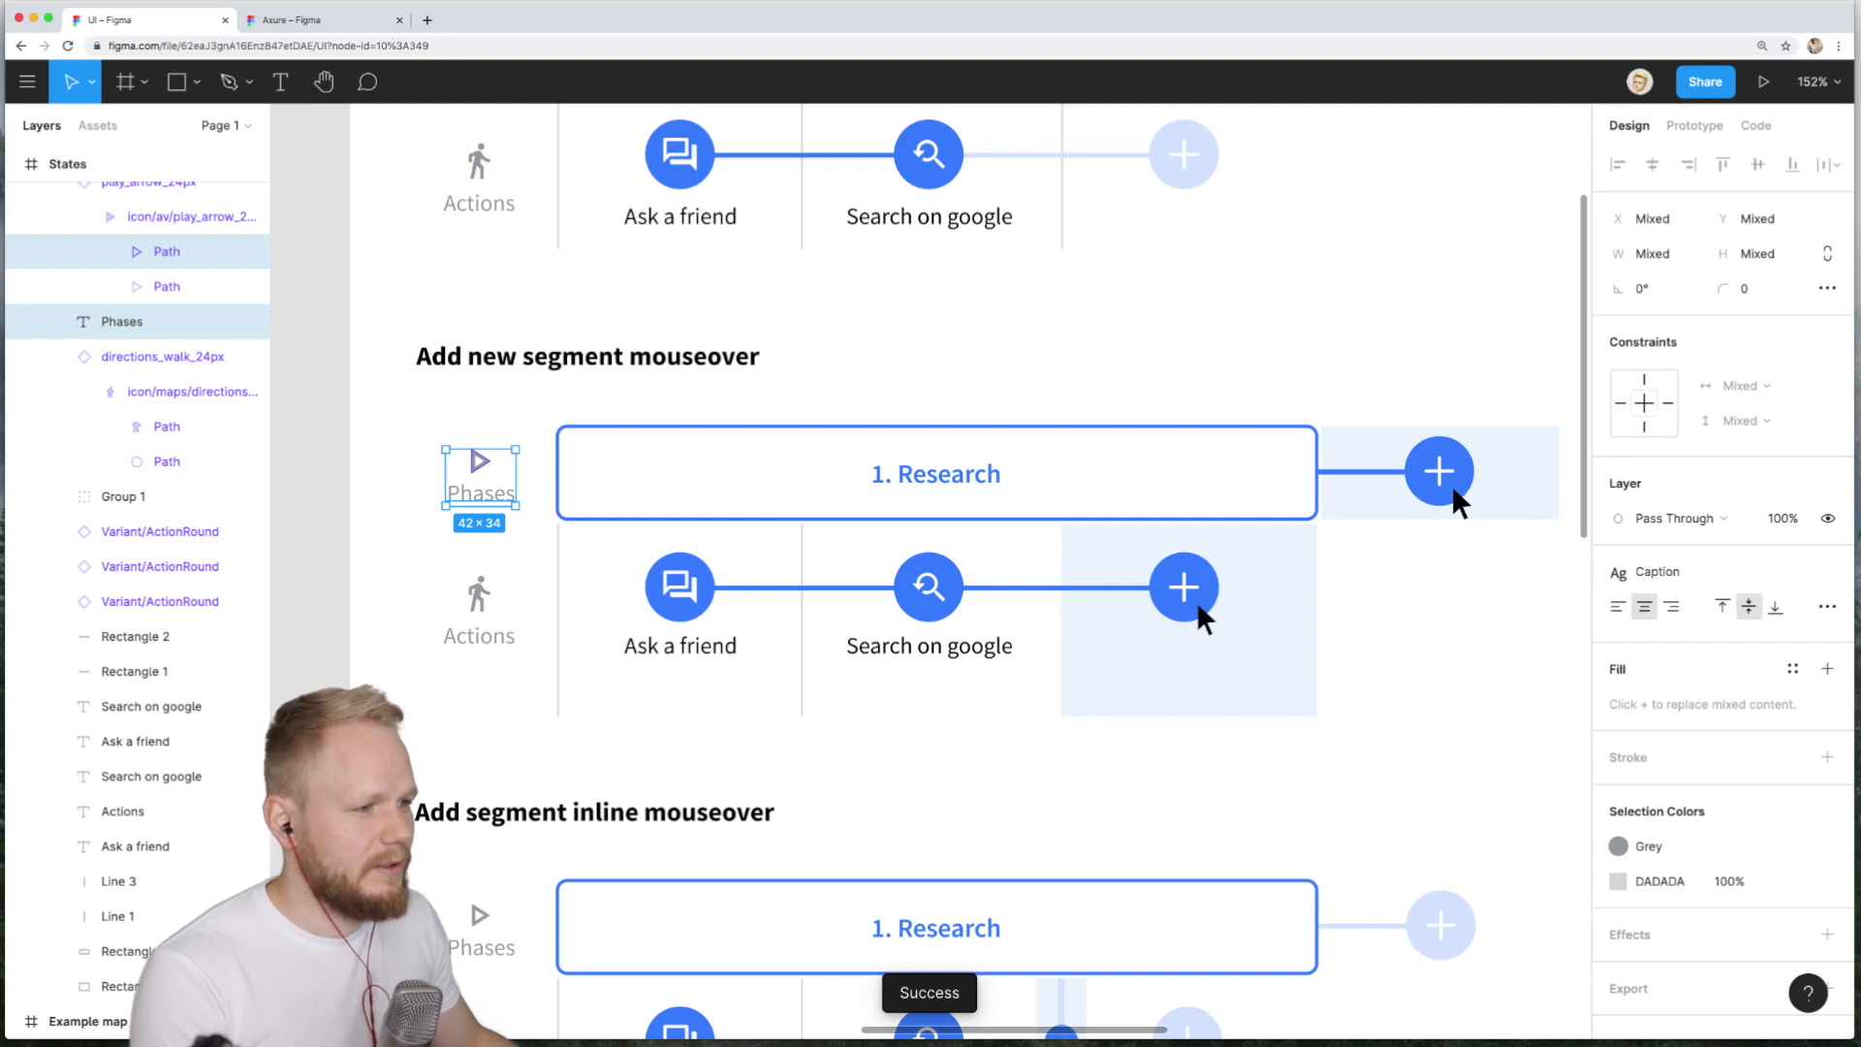
- Paste the Phases elements into the Axure page and move them beside the logo
key(super+Tab)
key(super+v)
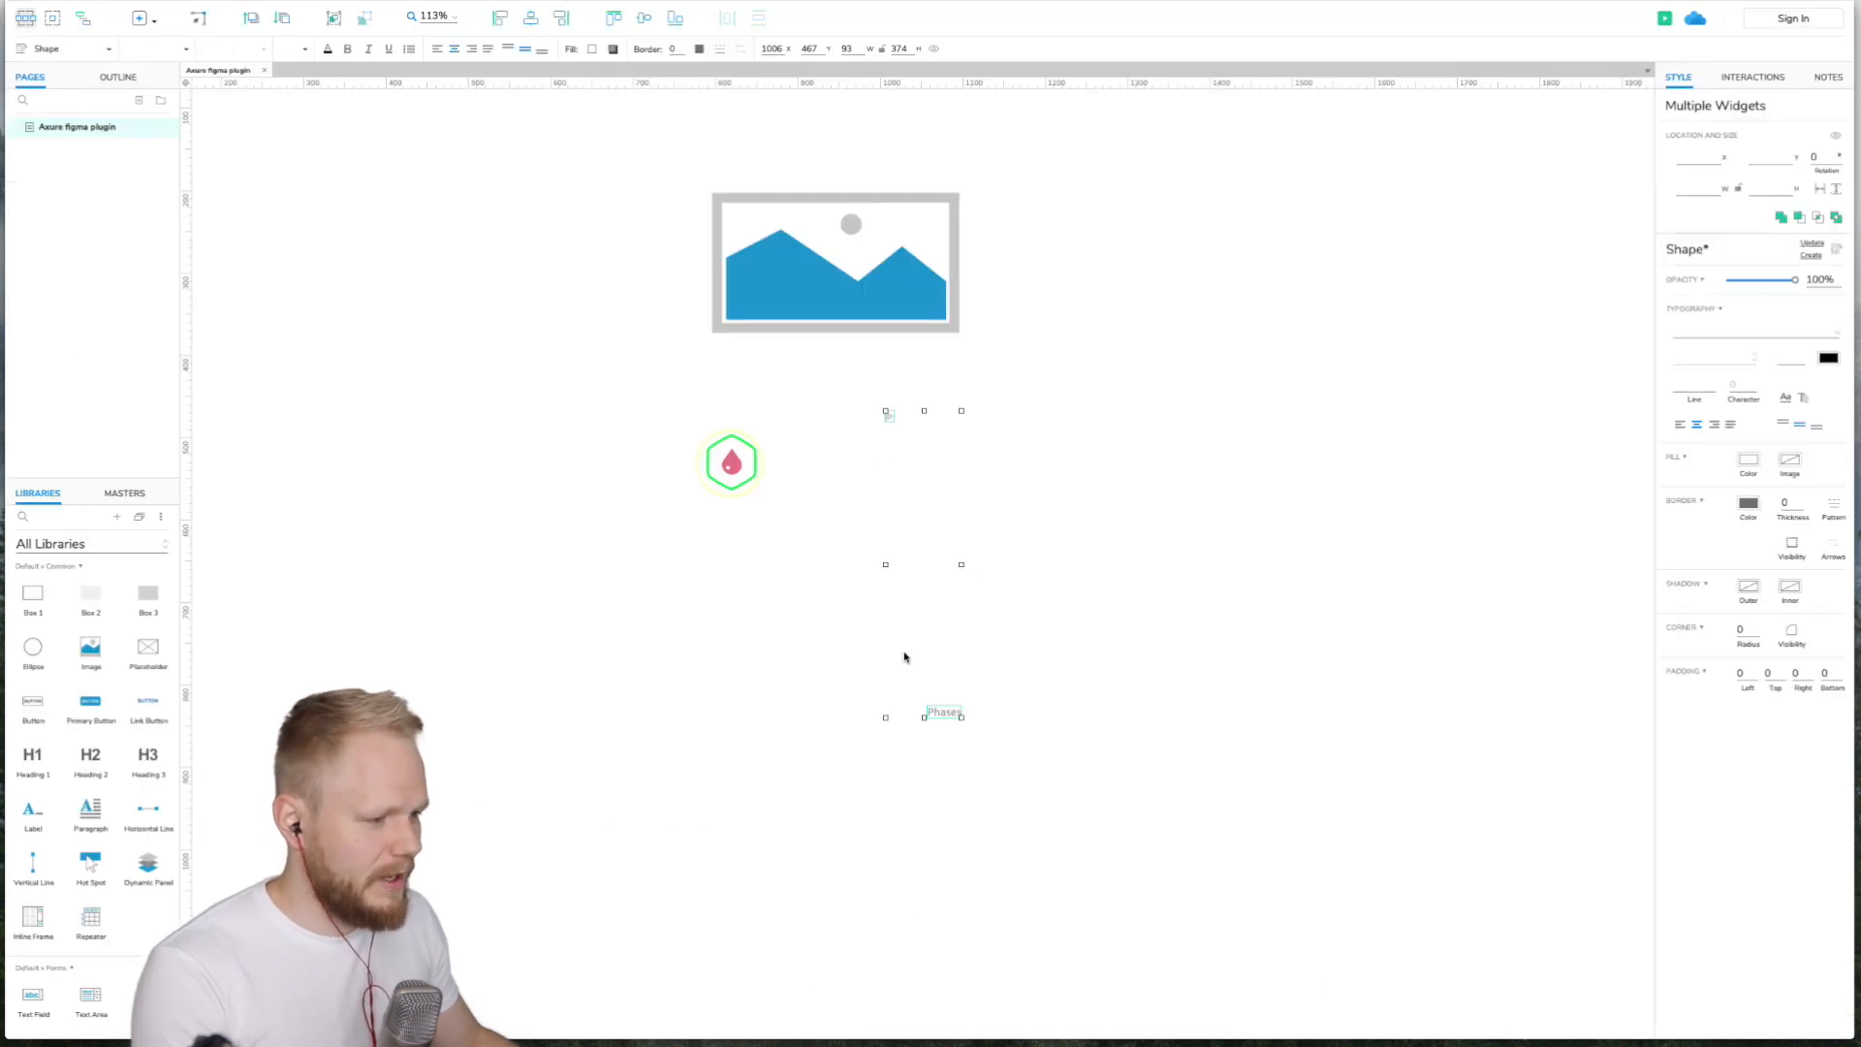
click(928, 525)
drag(947, 705, 773, 482)
scroll(936, 417, up, 5)
click(813, 571)
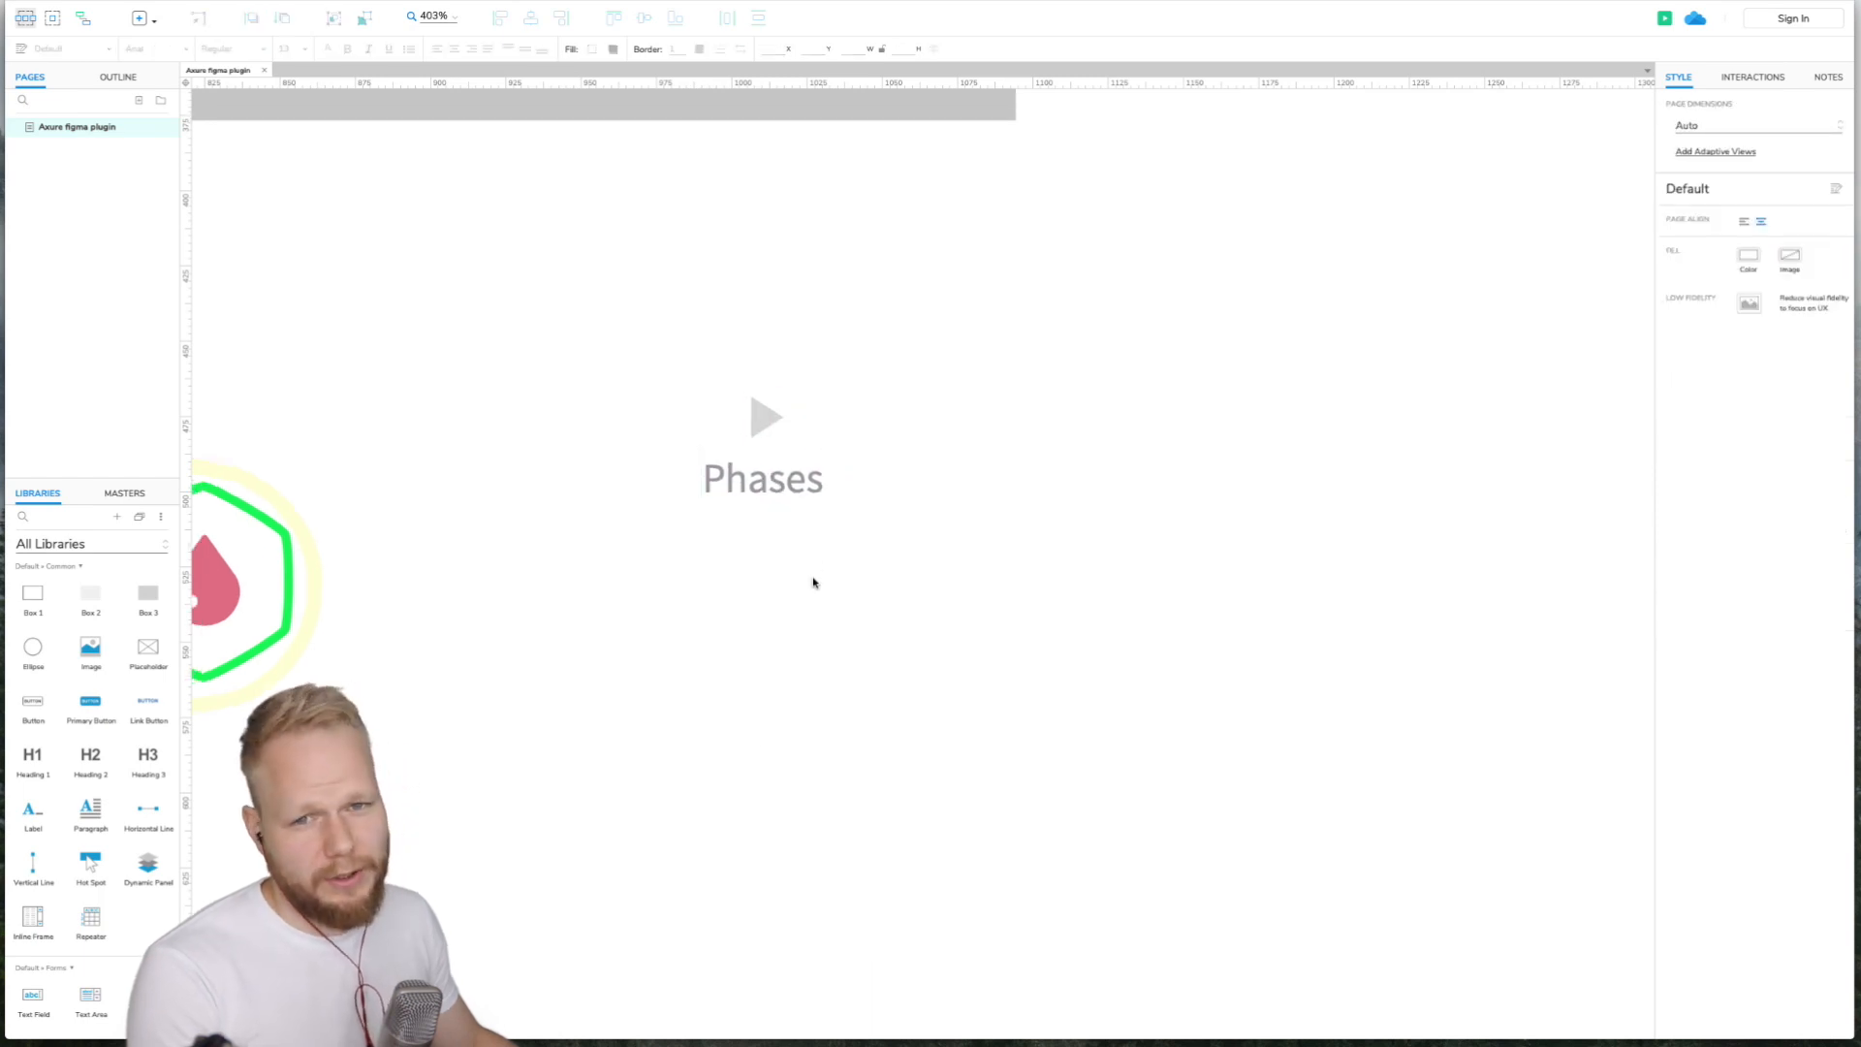
scroll(814, 581, down, 3)
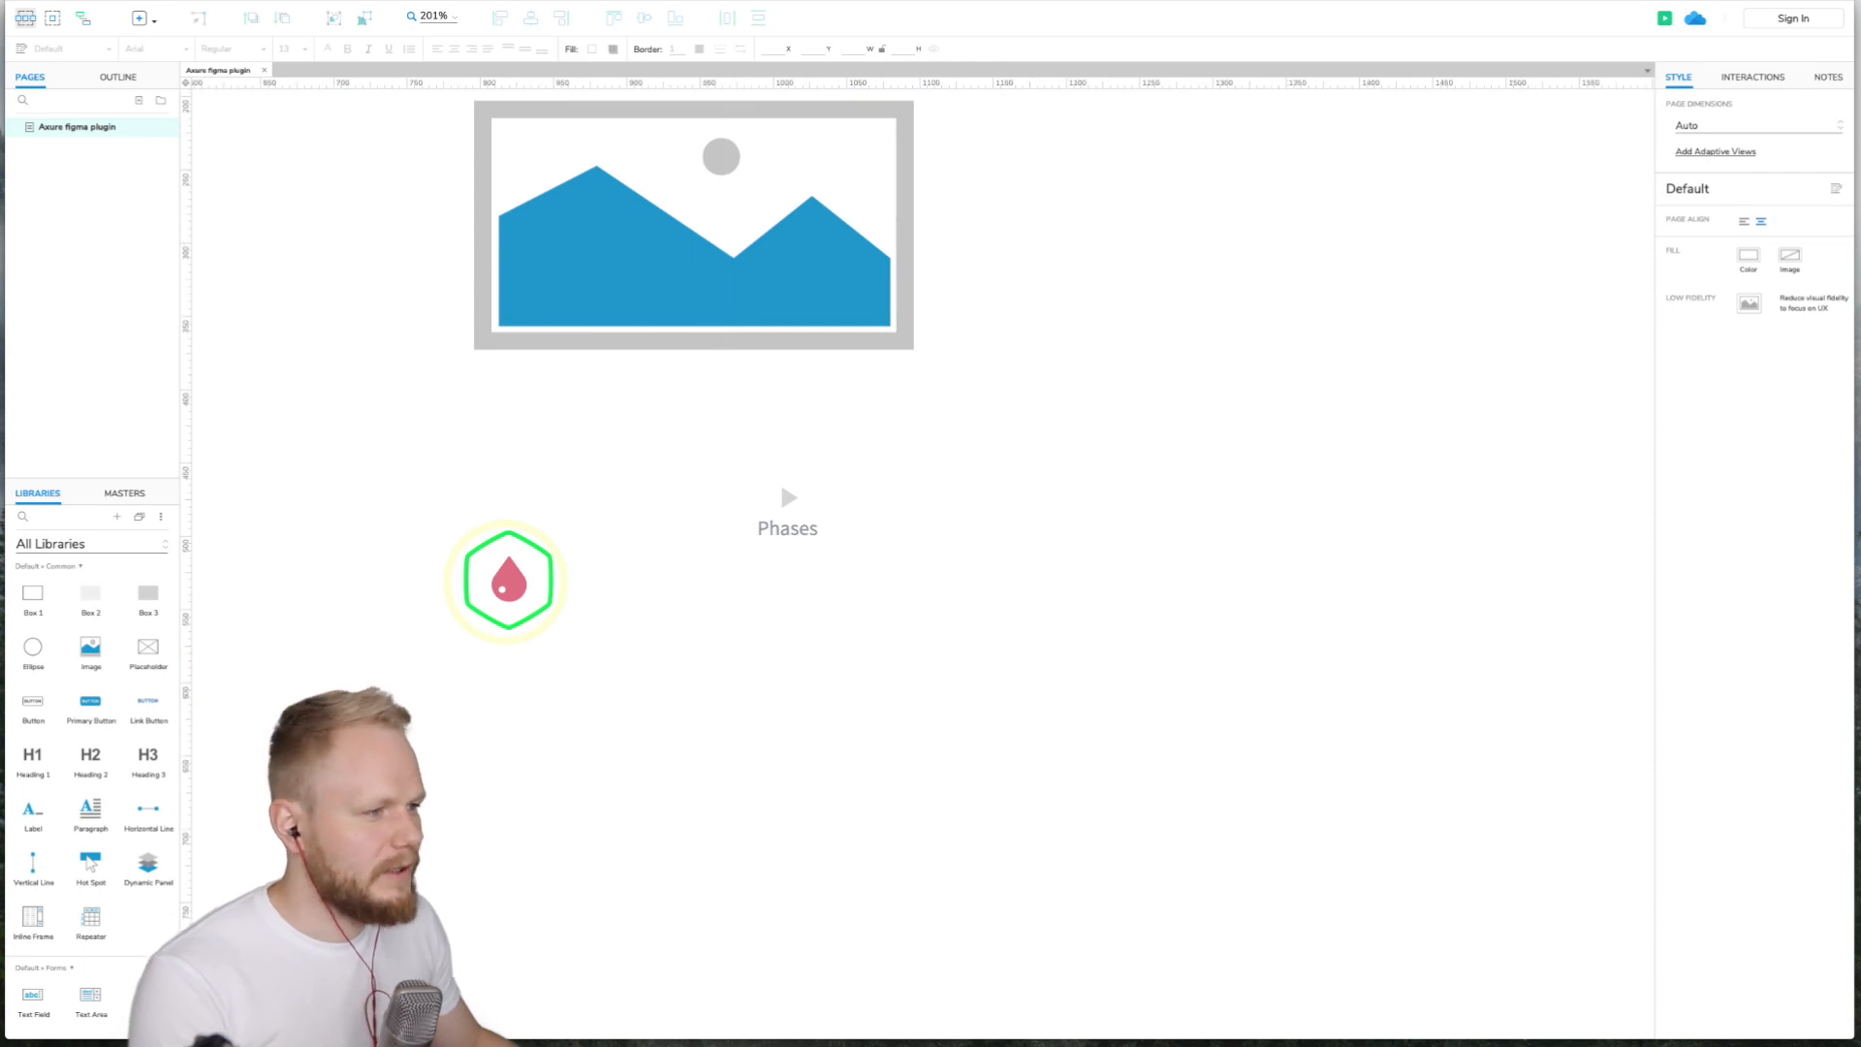
- Wrap the Phases icon and label in a new frame and rename the frame Icon1
key(super+Tab)
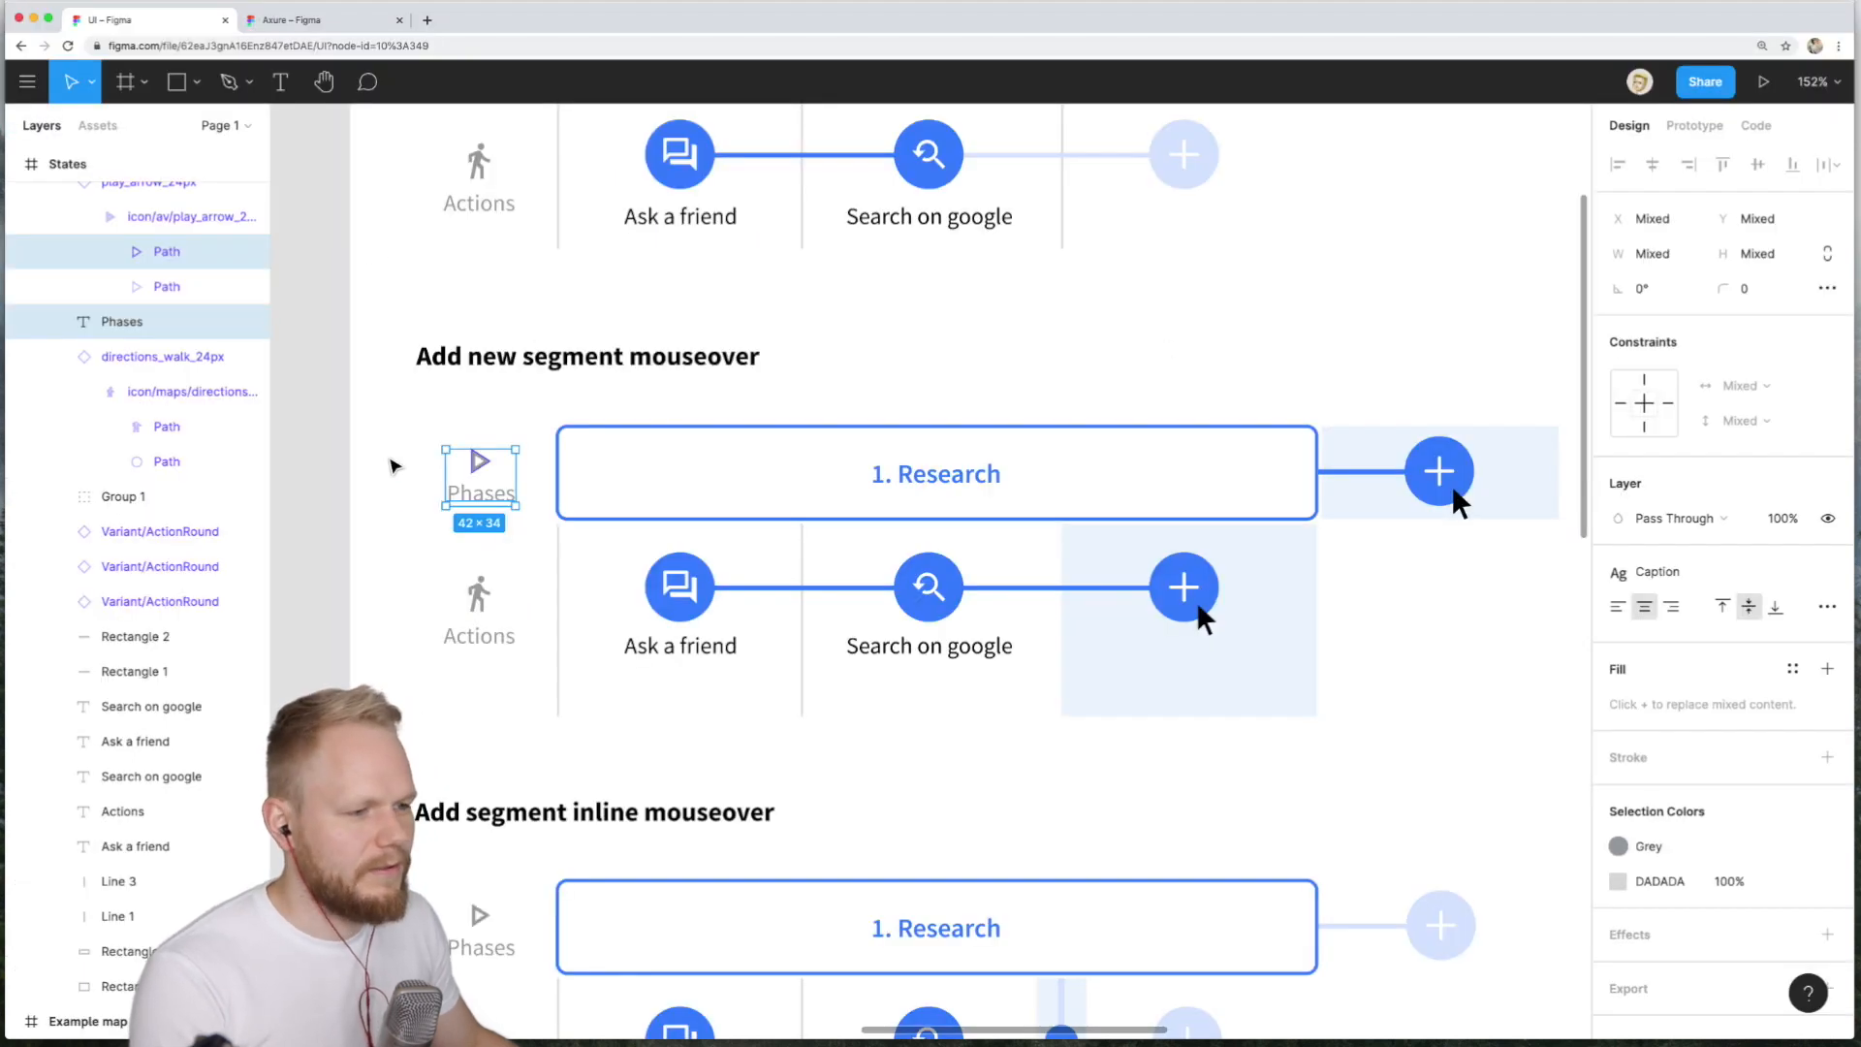
key(f)
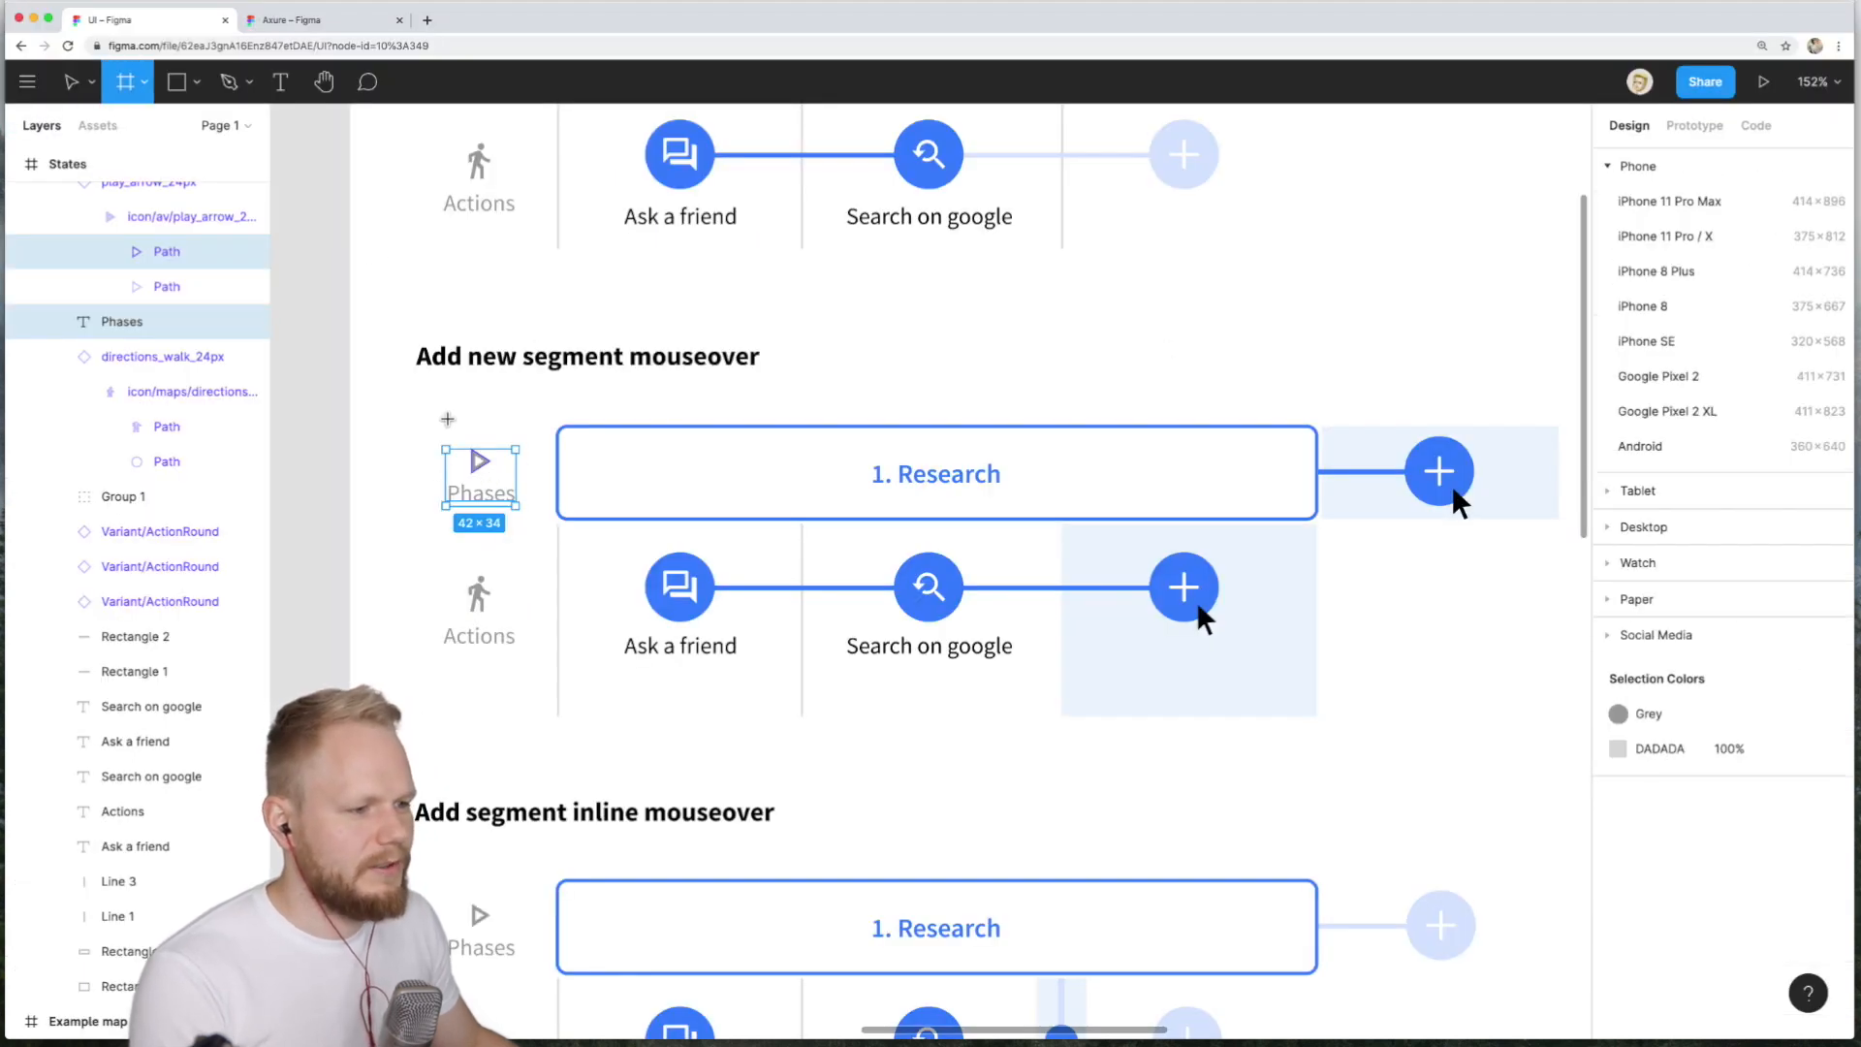
drag(432, 439, 530, 518)
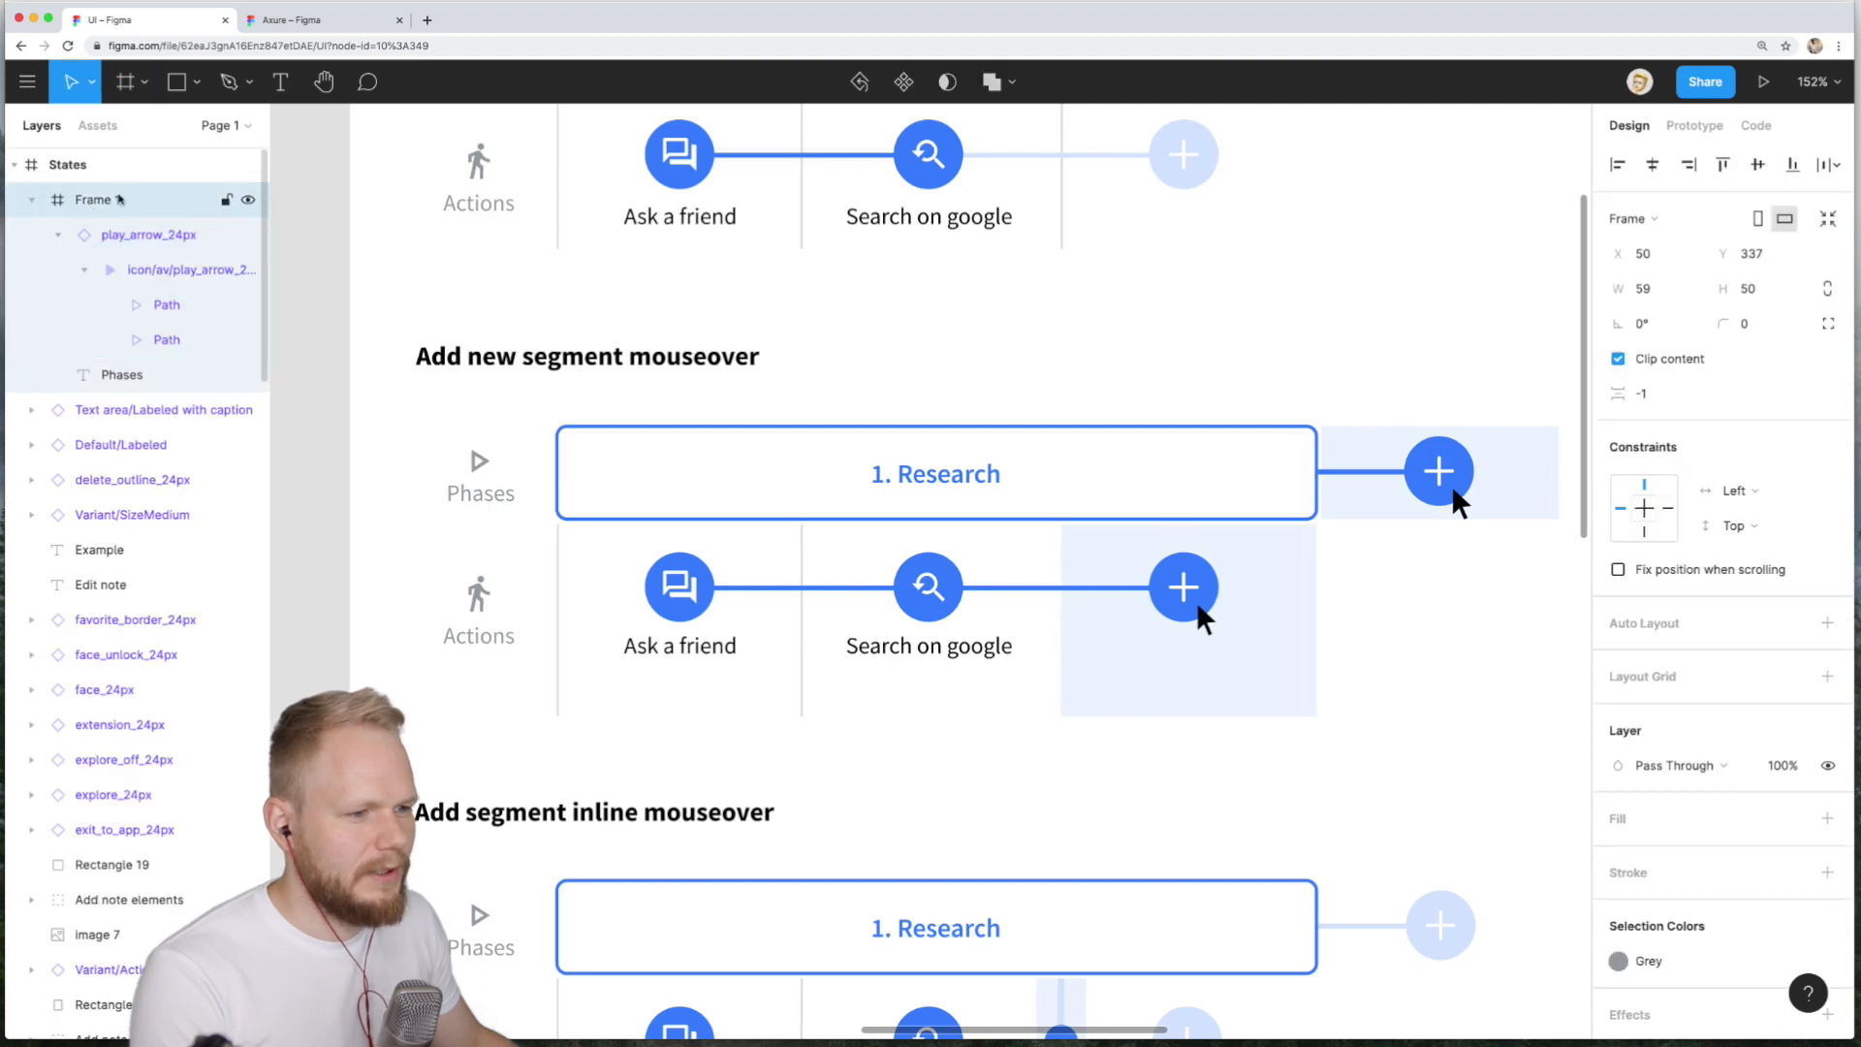
double_click(96, 200)
text(Icon1)
key(Return)
- Copy the Icon1 frame for RP using the Axure plugin
click(28, 81)
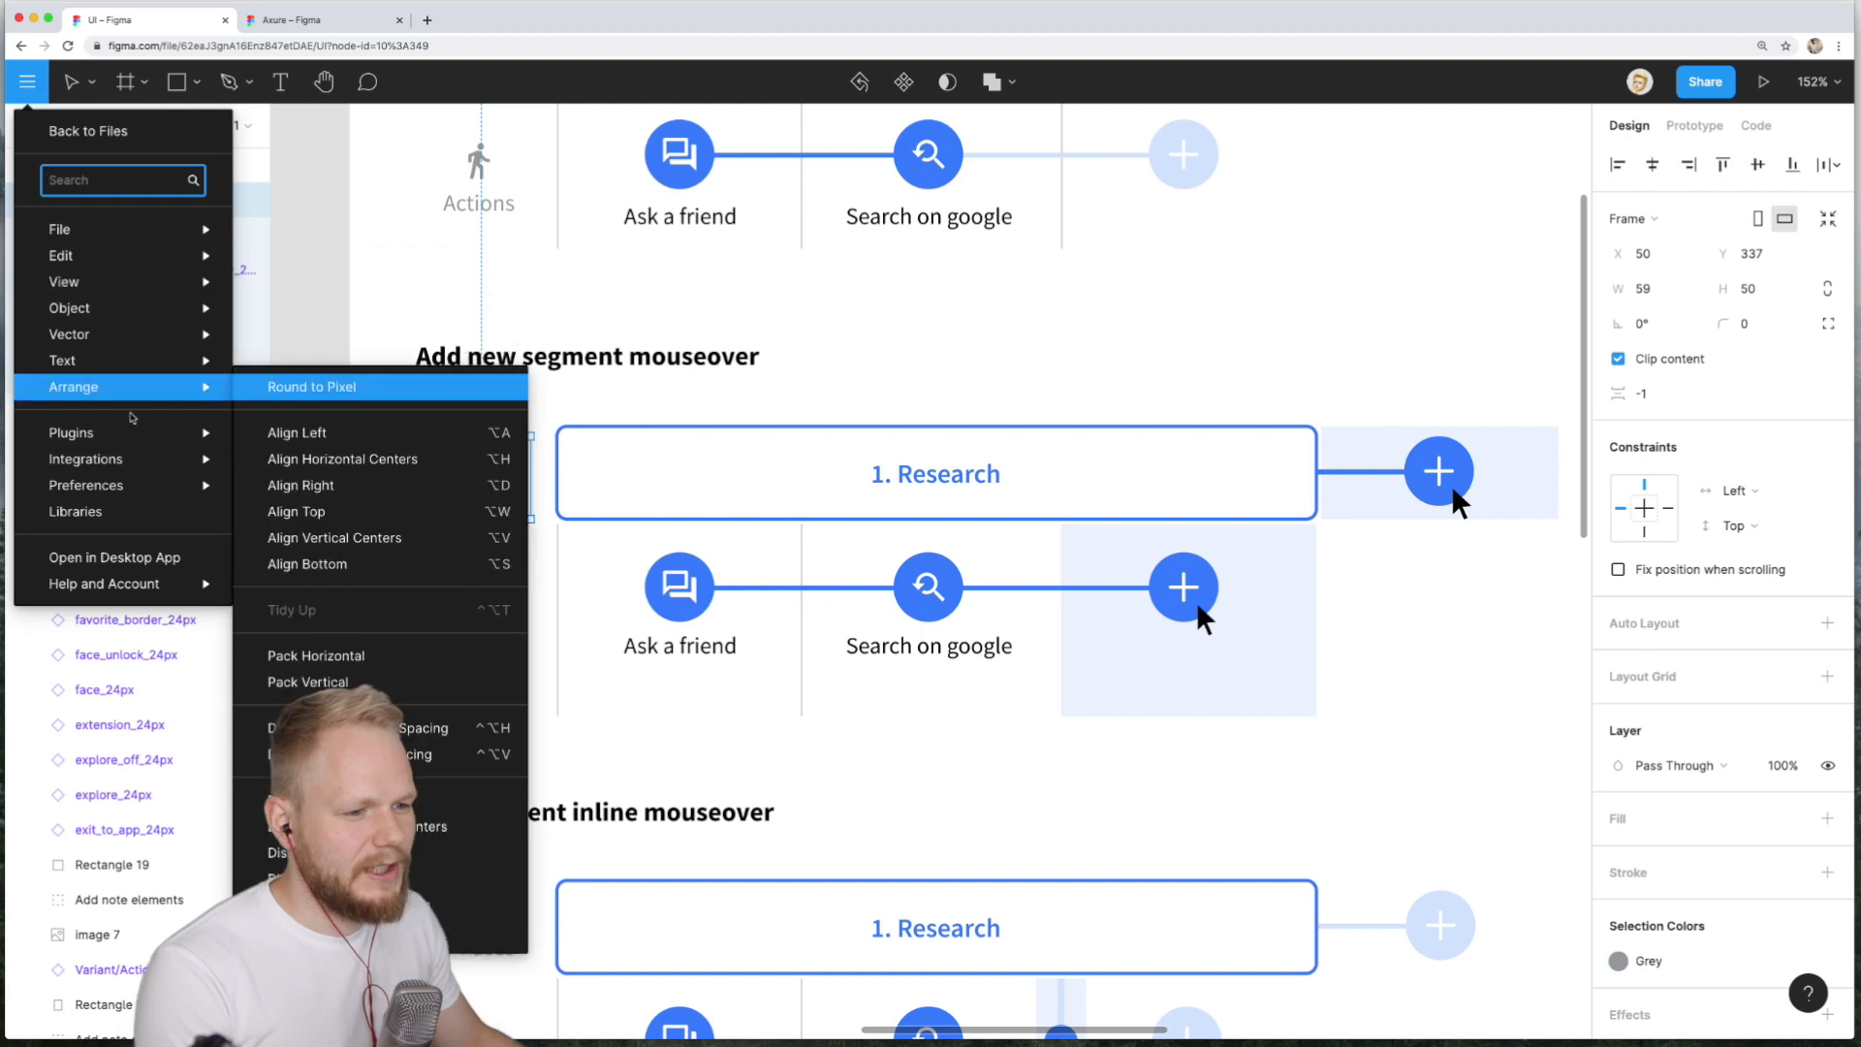
mouse_move(433, 457)
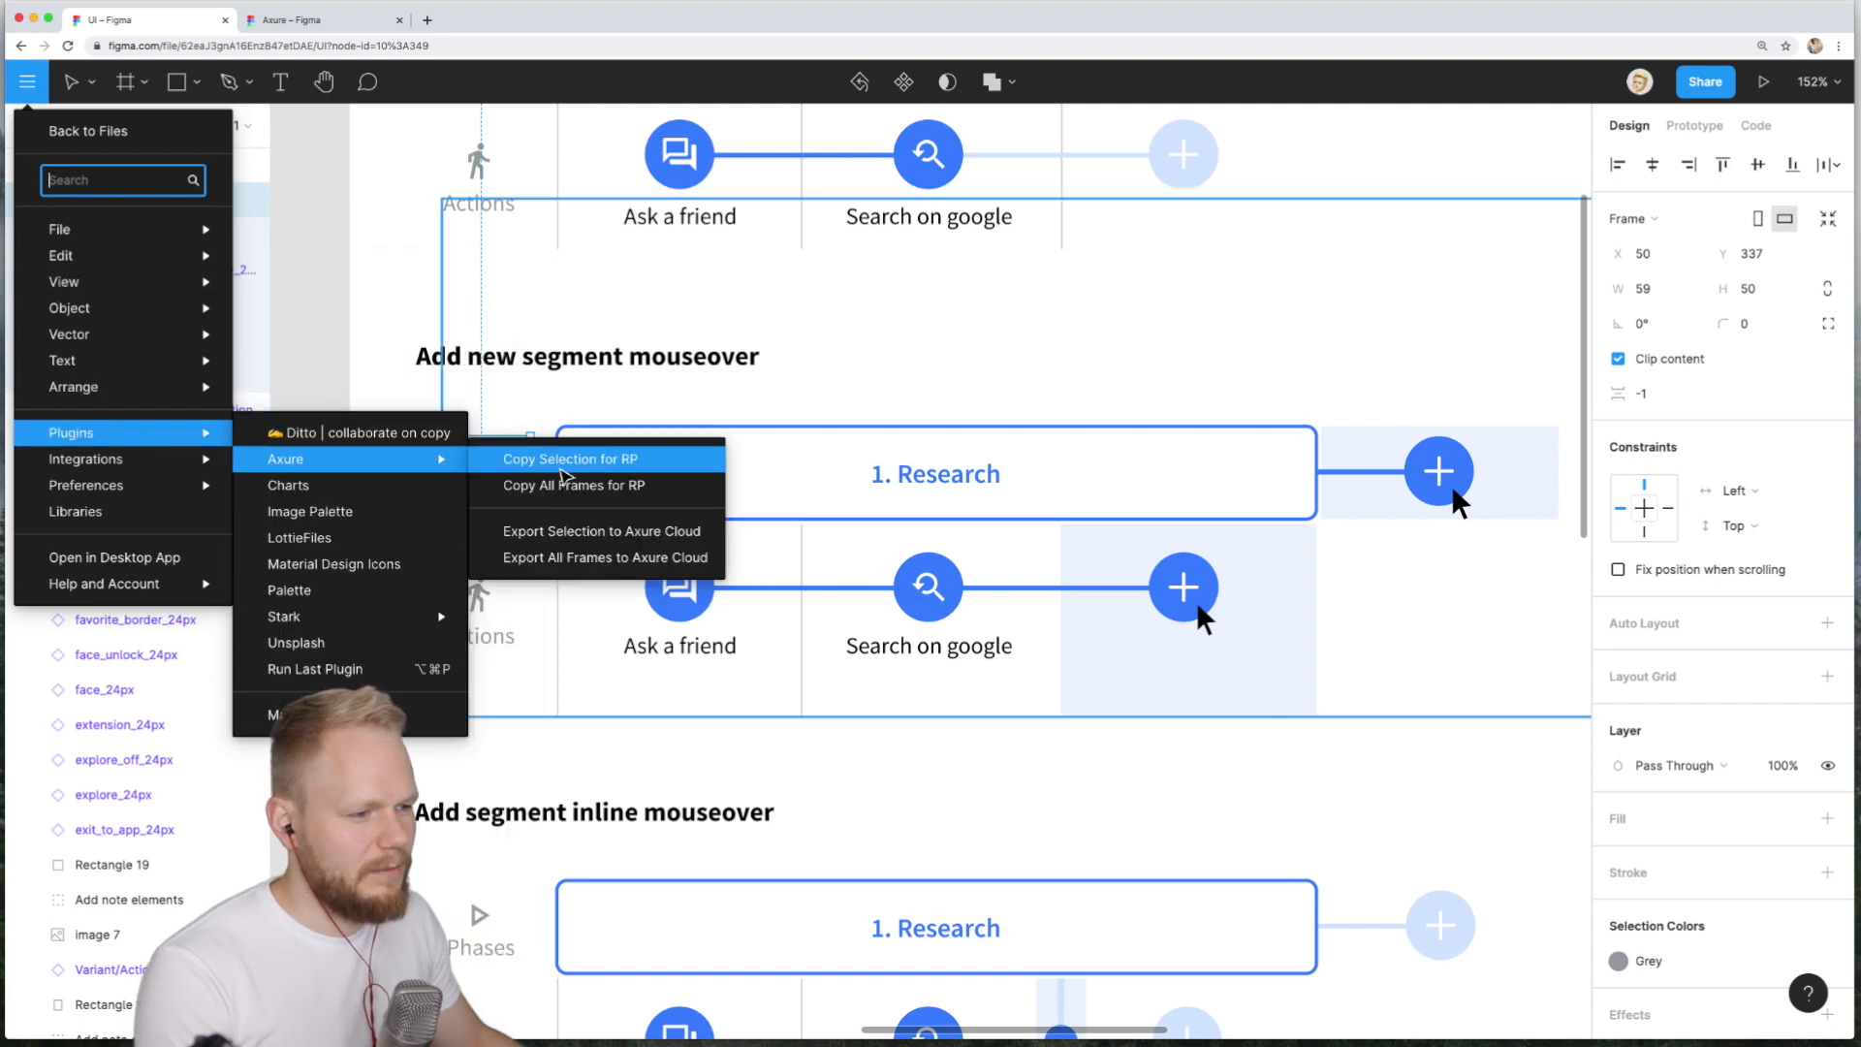
click(571, 461)
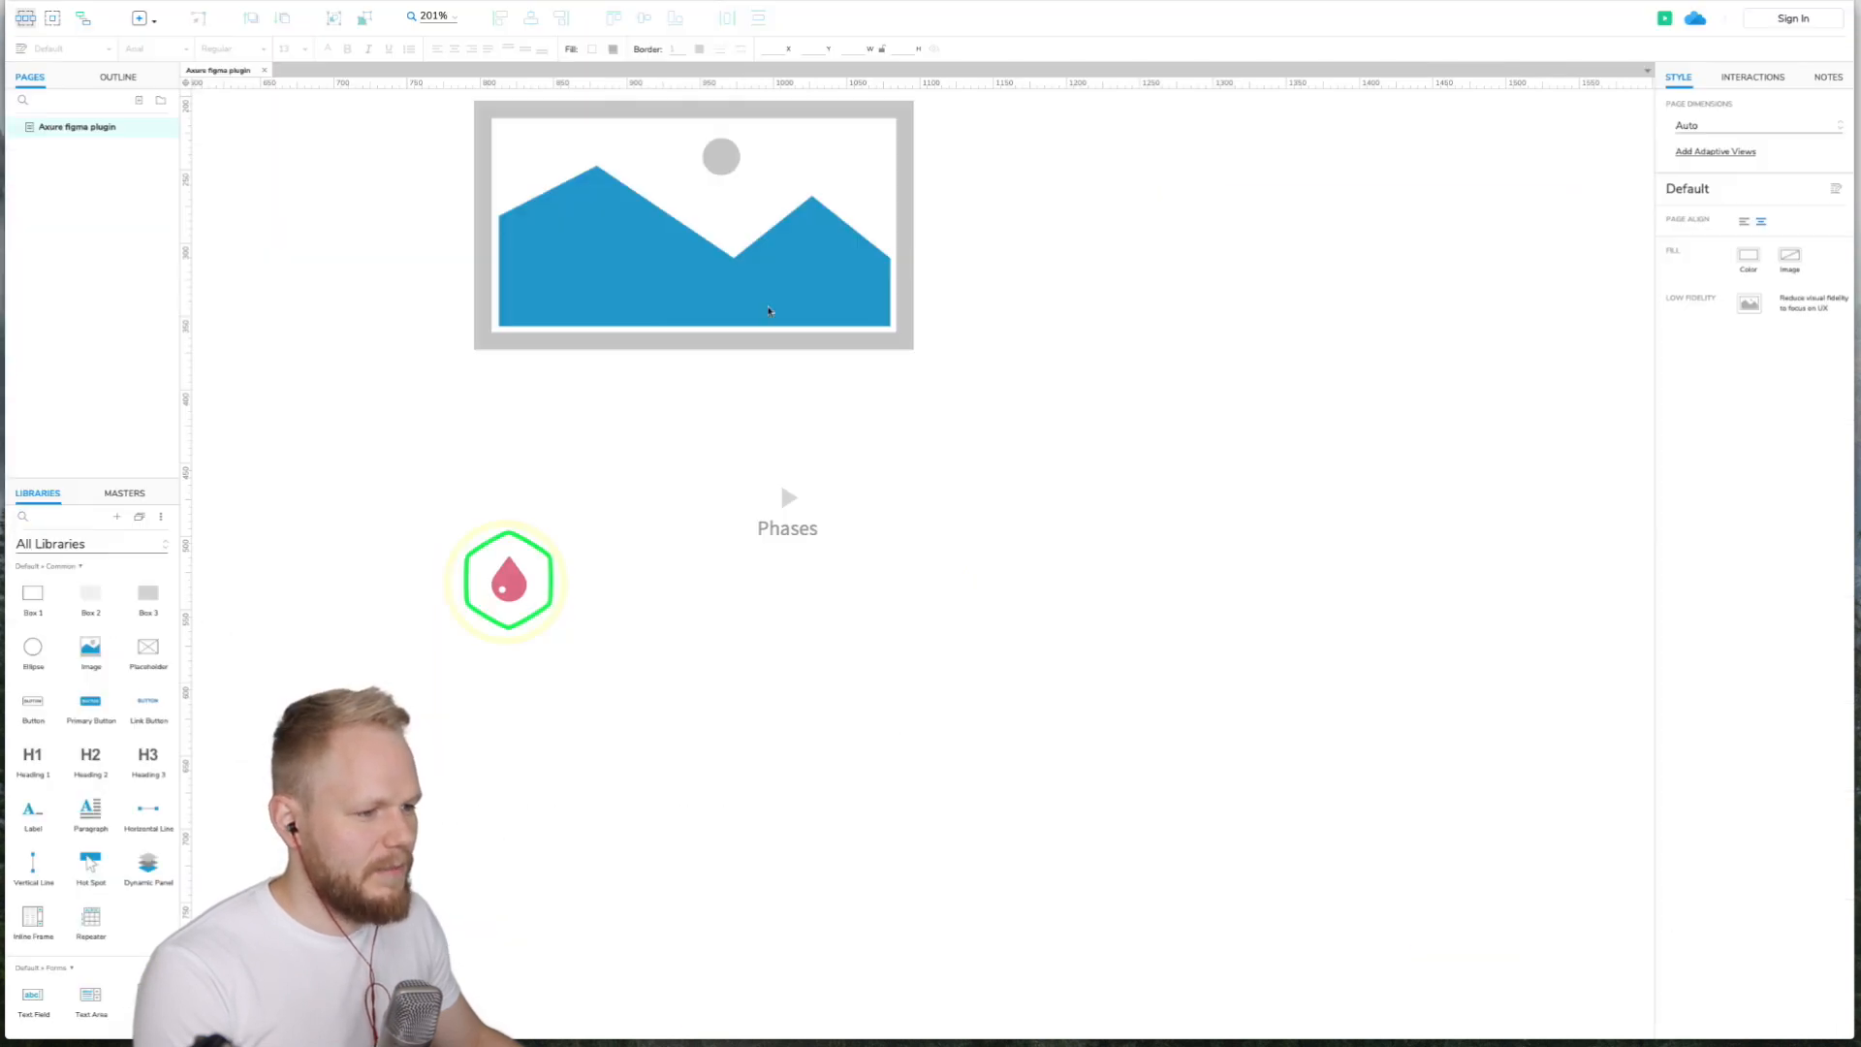
- Paste the Icon1 frame into the Axure page next to the first Phases copy
key(ctrl+v)
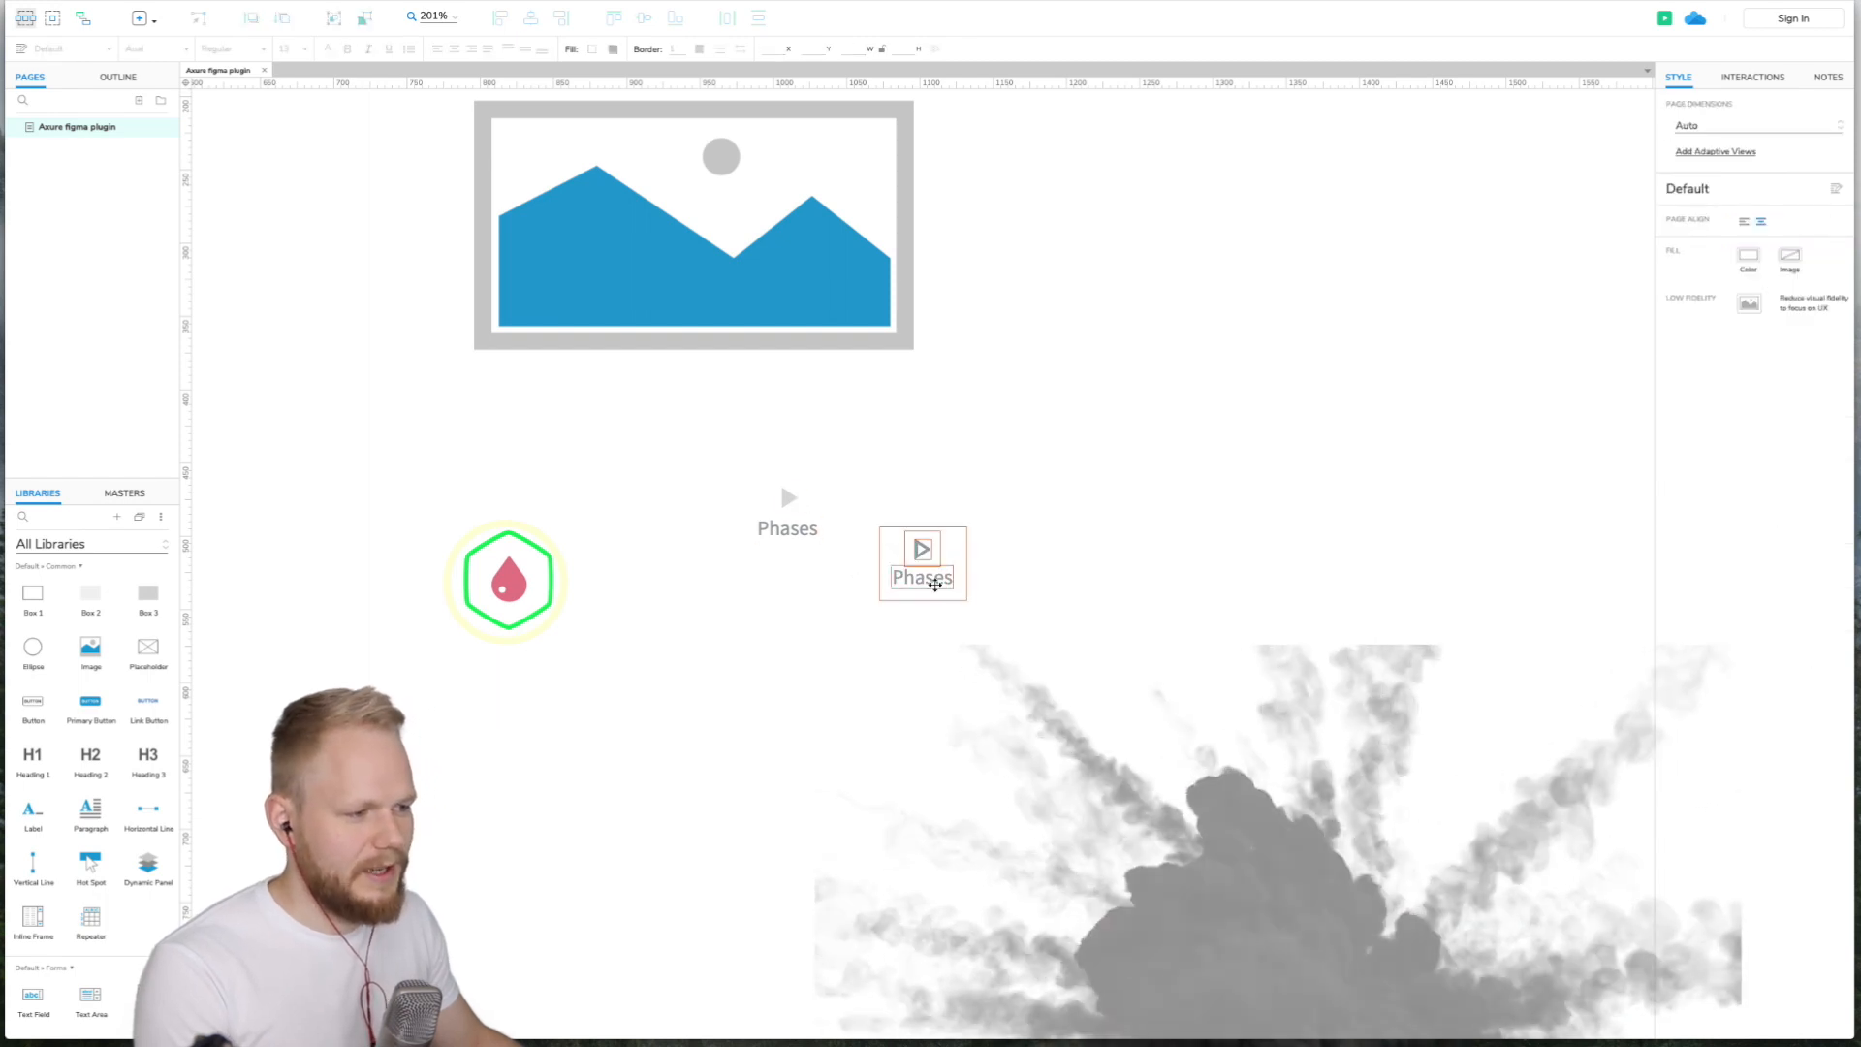
scroll(860, 531, up, 2)
scroll(1028, 562, up, 2)
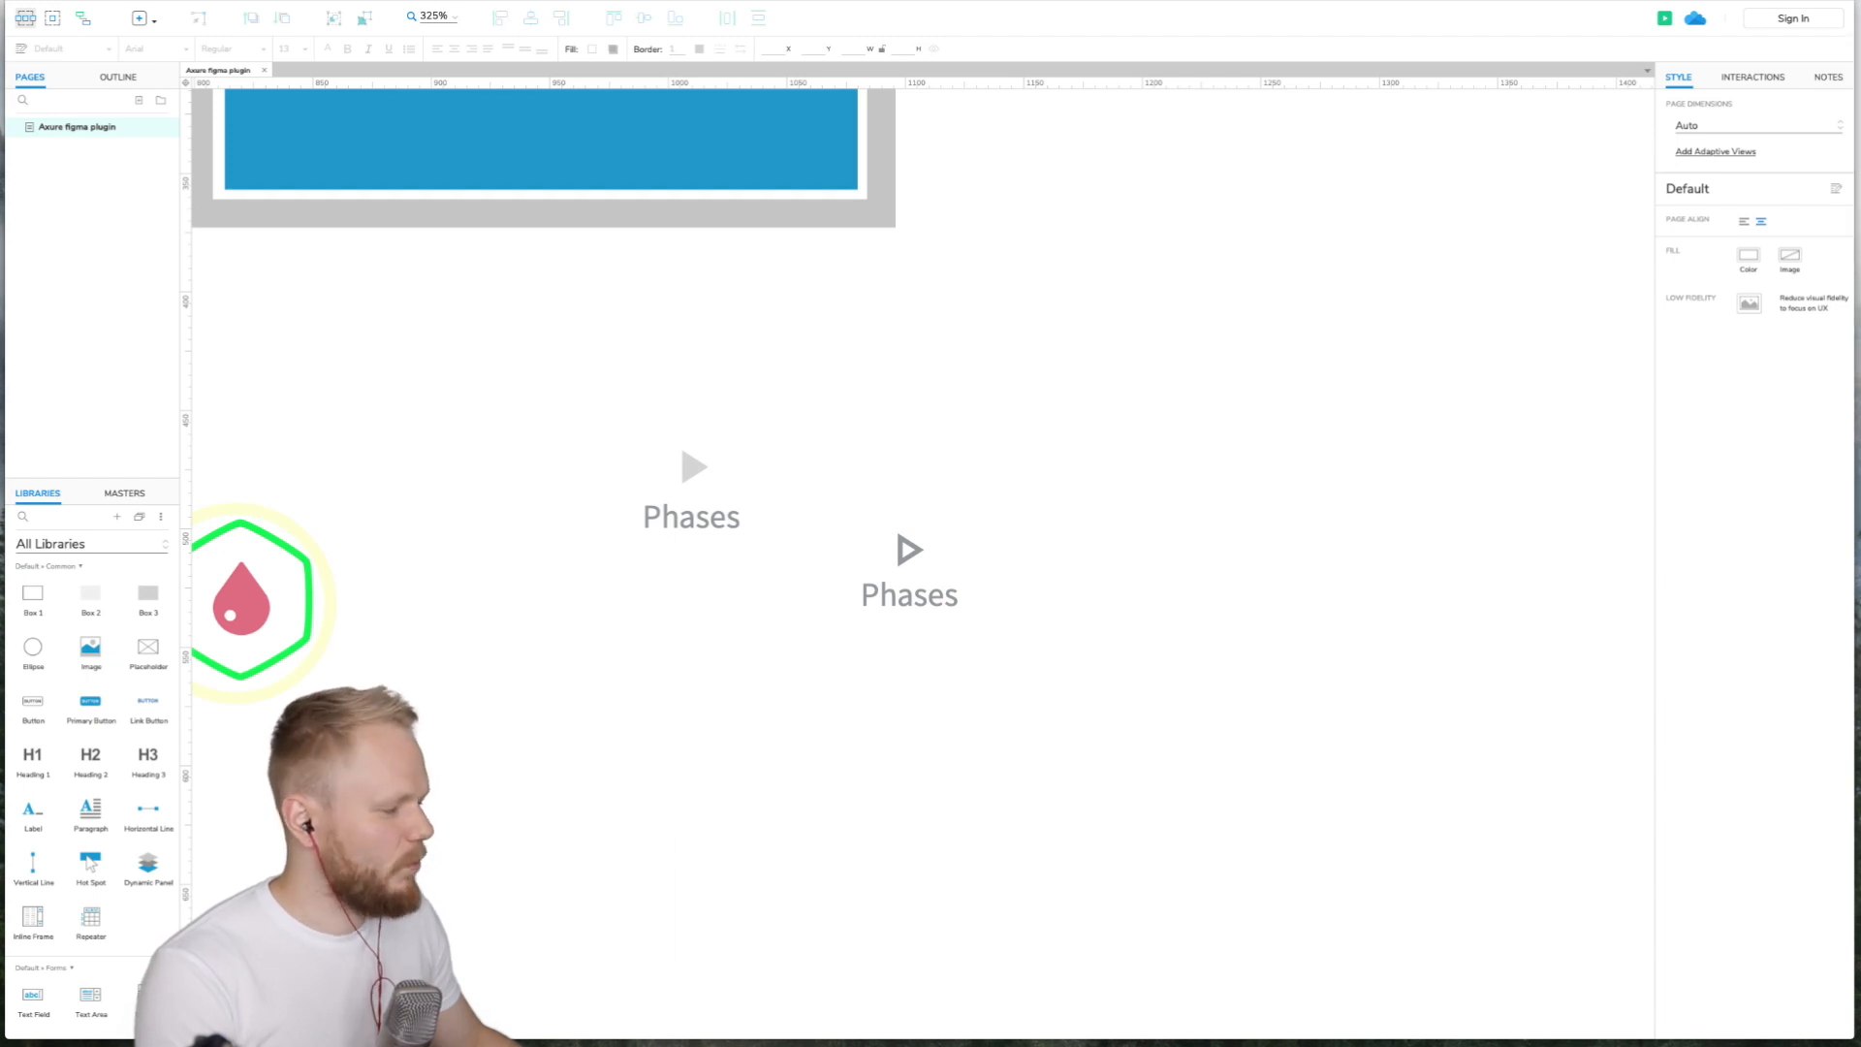
- Copy all frames of the Figma file for RP using the Axure plugin
key(super+Tab)
click(440, 449)
scroll(504, 500, down, 5)
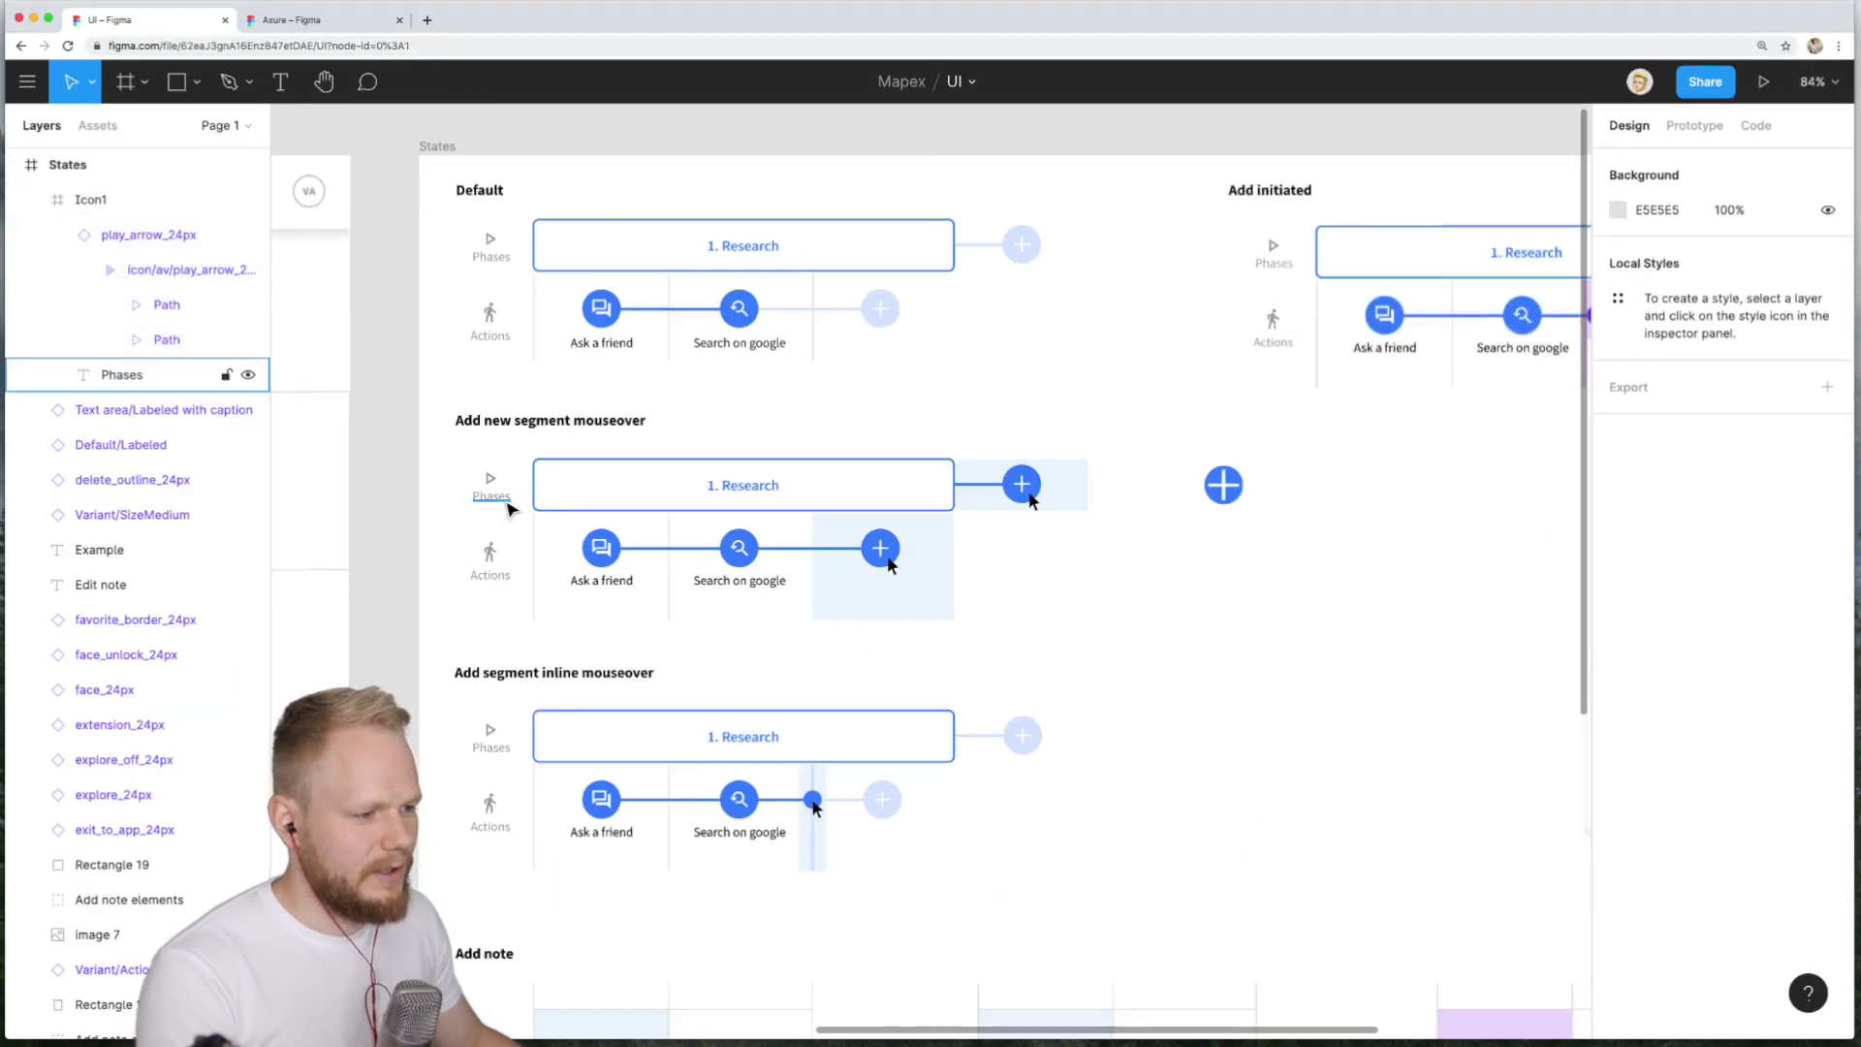
scroll(510, 508, down, 5)
scroll(692, 579, up, 3)
scroll(512, 579, up, 4)
scroll(417, 540, down, 3)
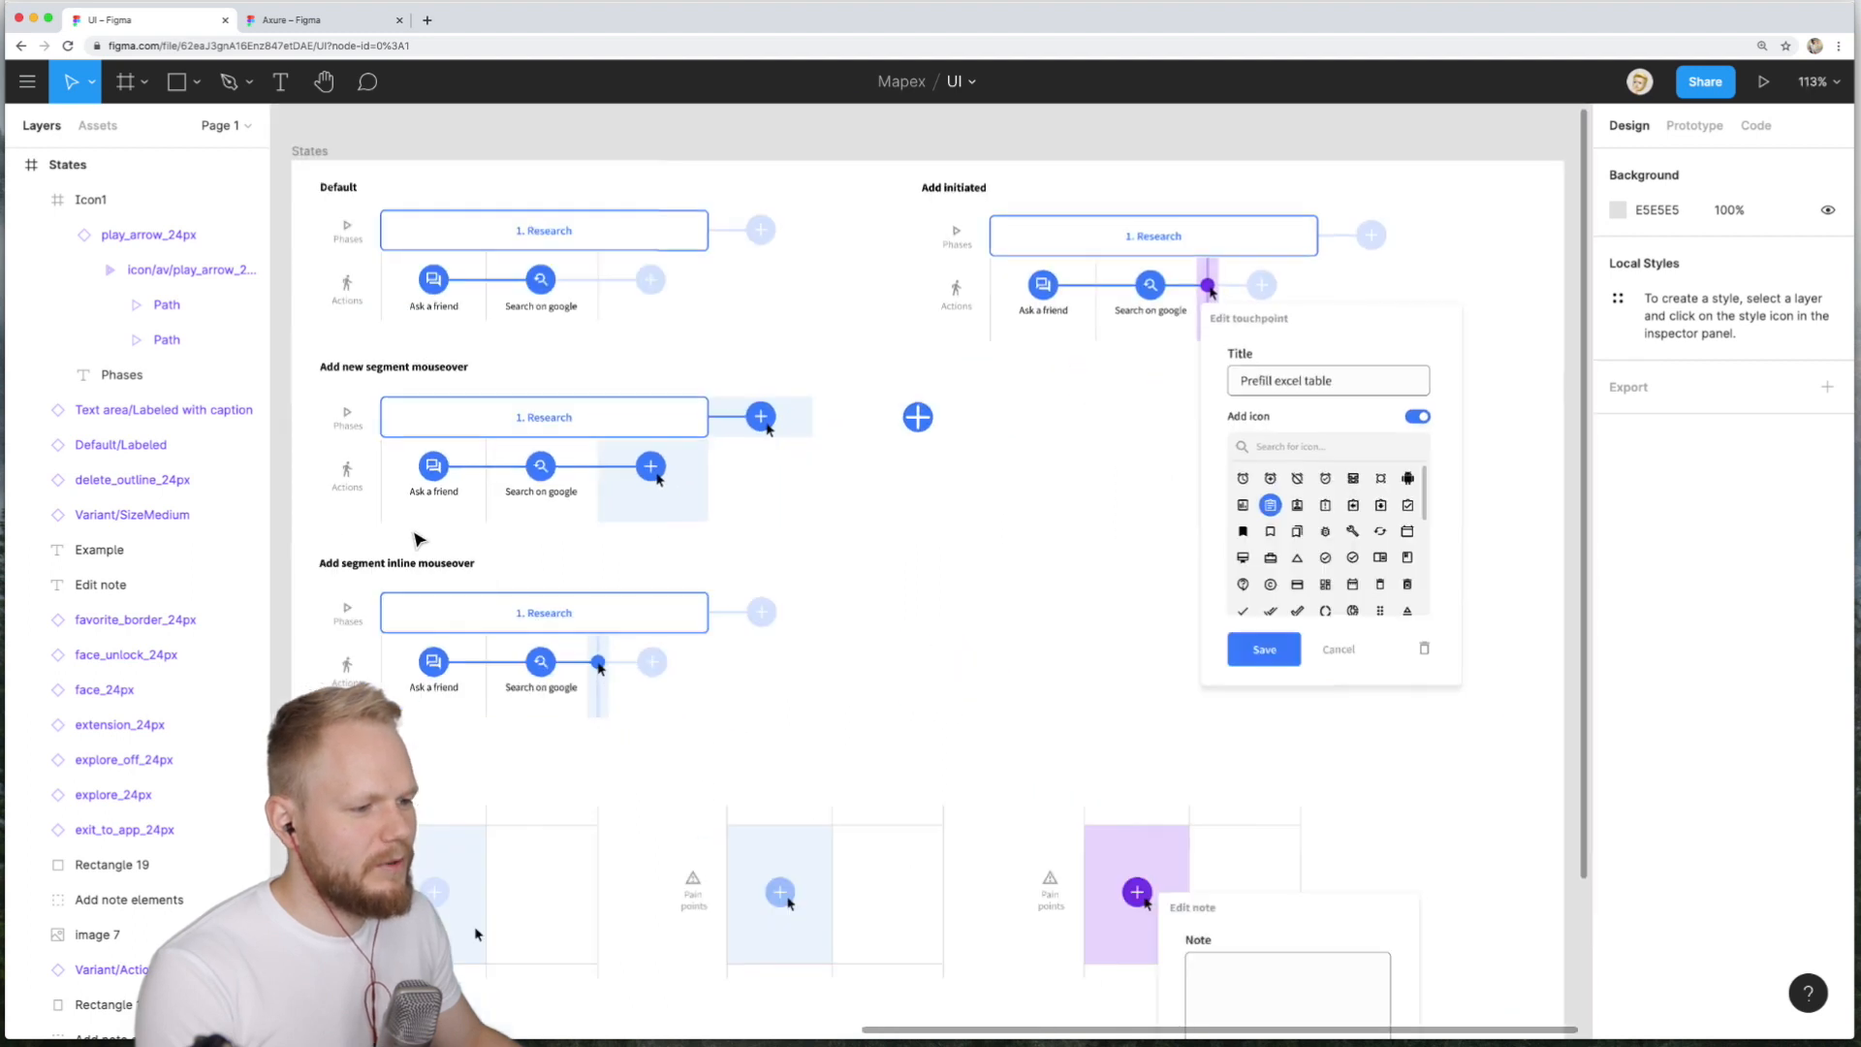
scroll(417, 540, down, 3)
scroll(466, 426, up, 5)
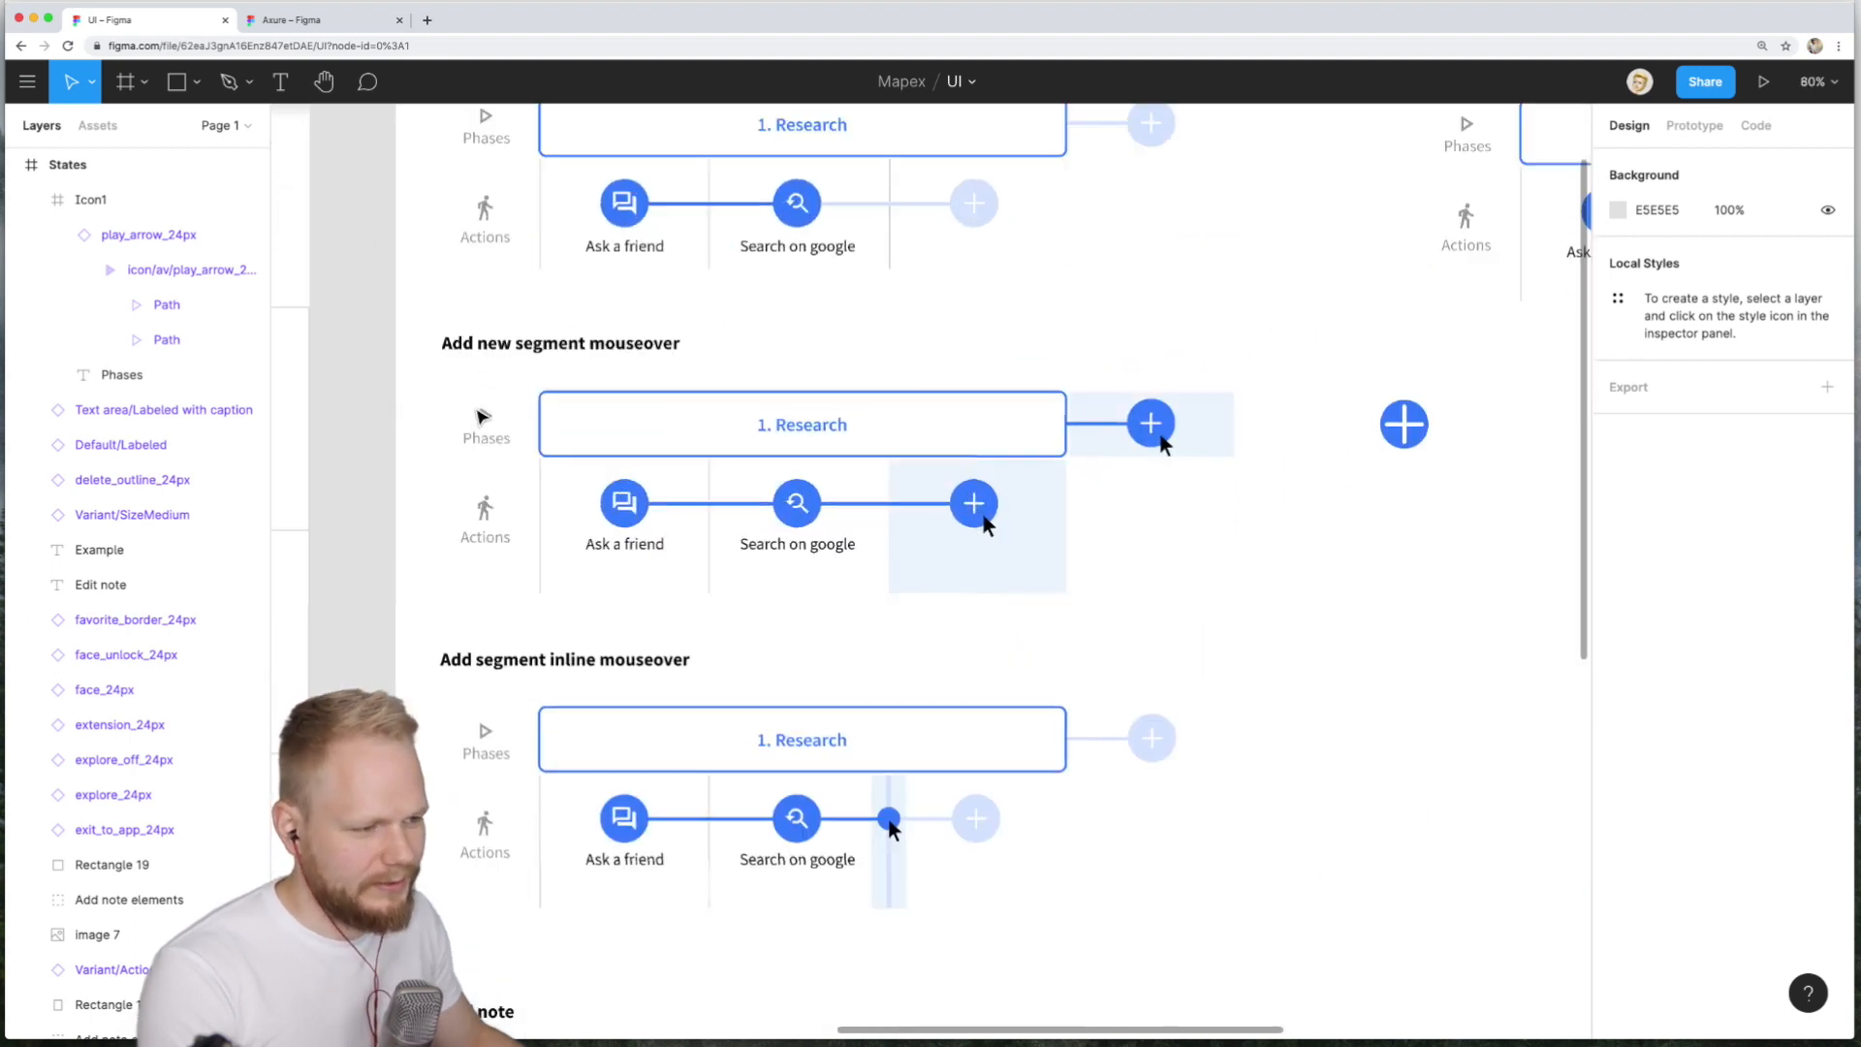
scroll(477, 415, down, 3)
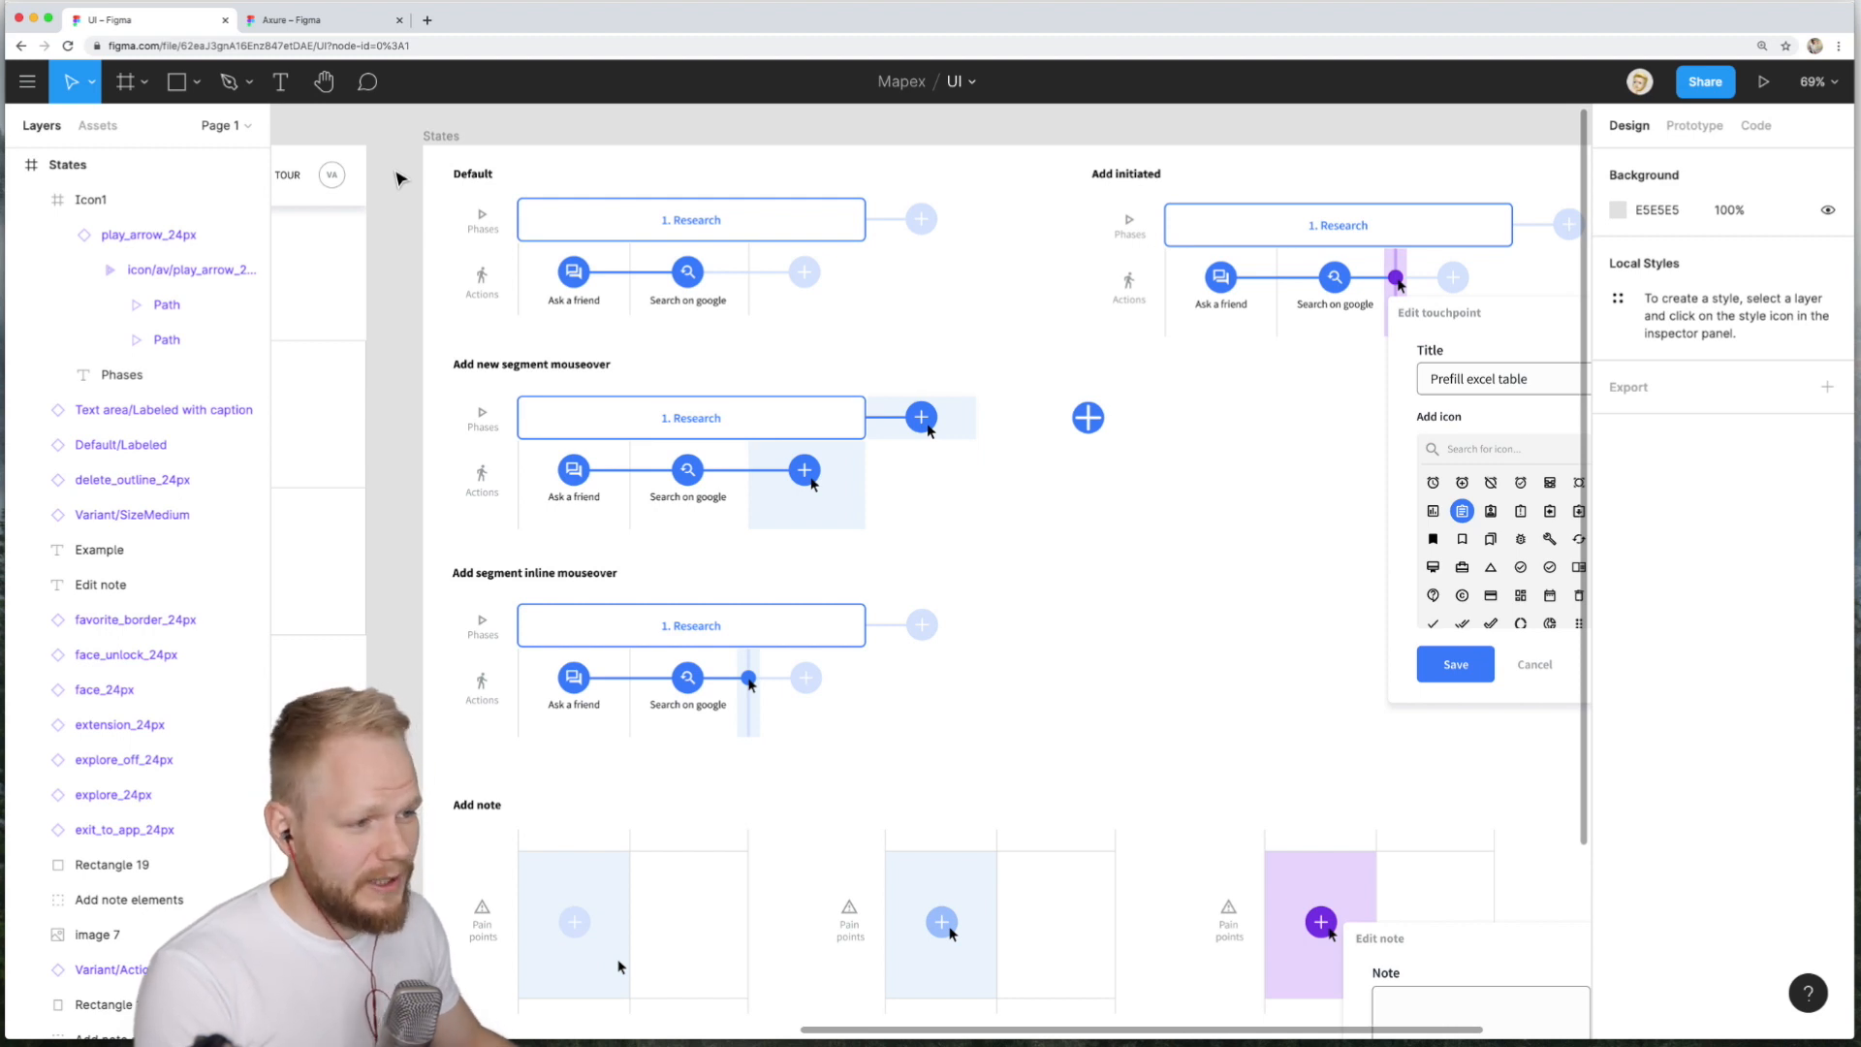
click(35, 86)
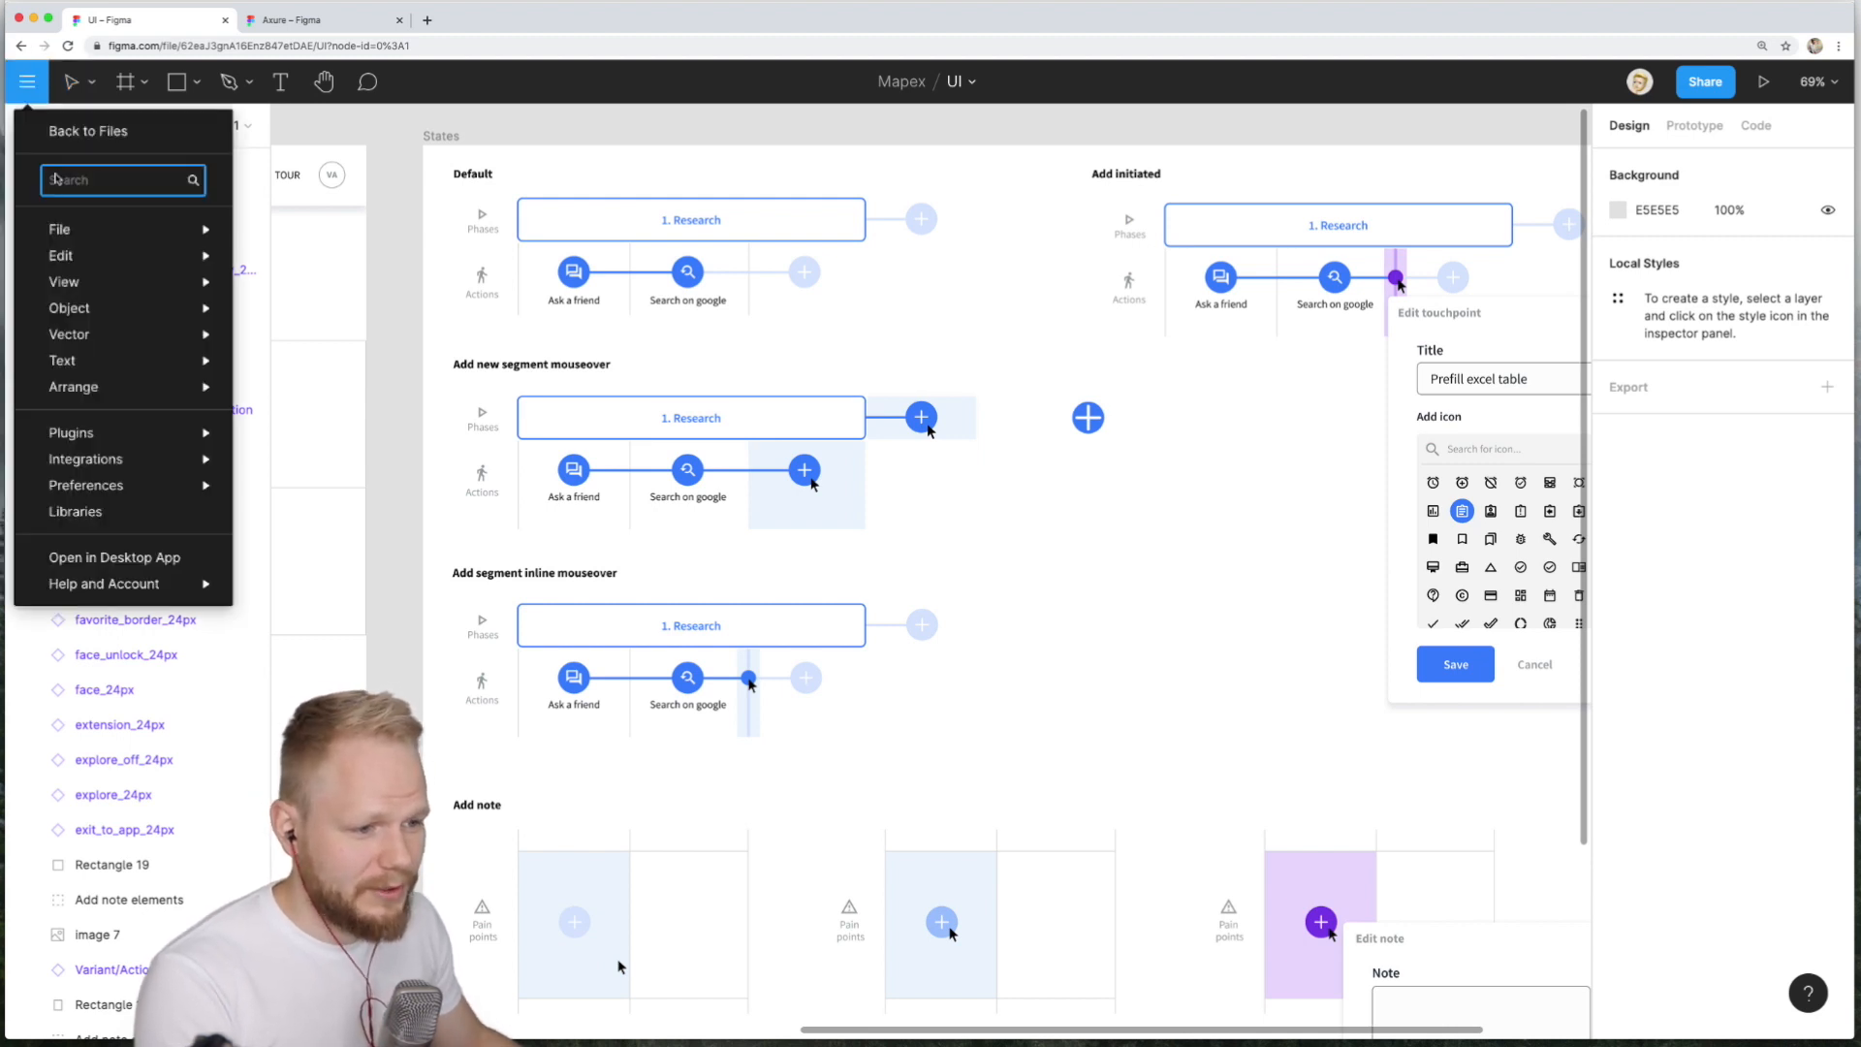
mouse_move(145, 433)
mouse_move(308, 469)
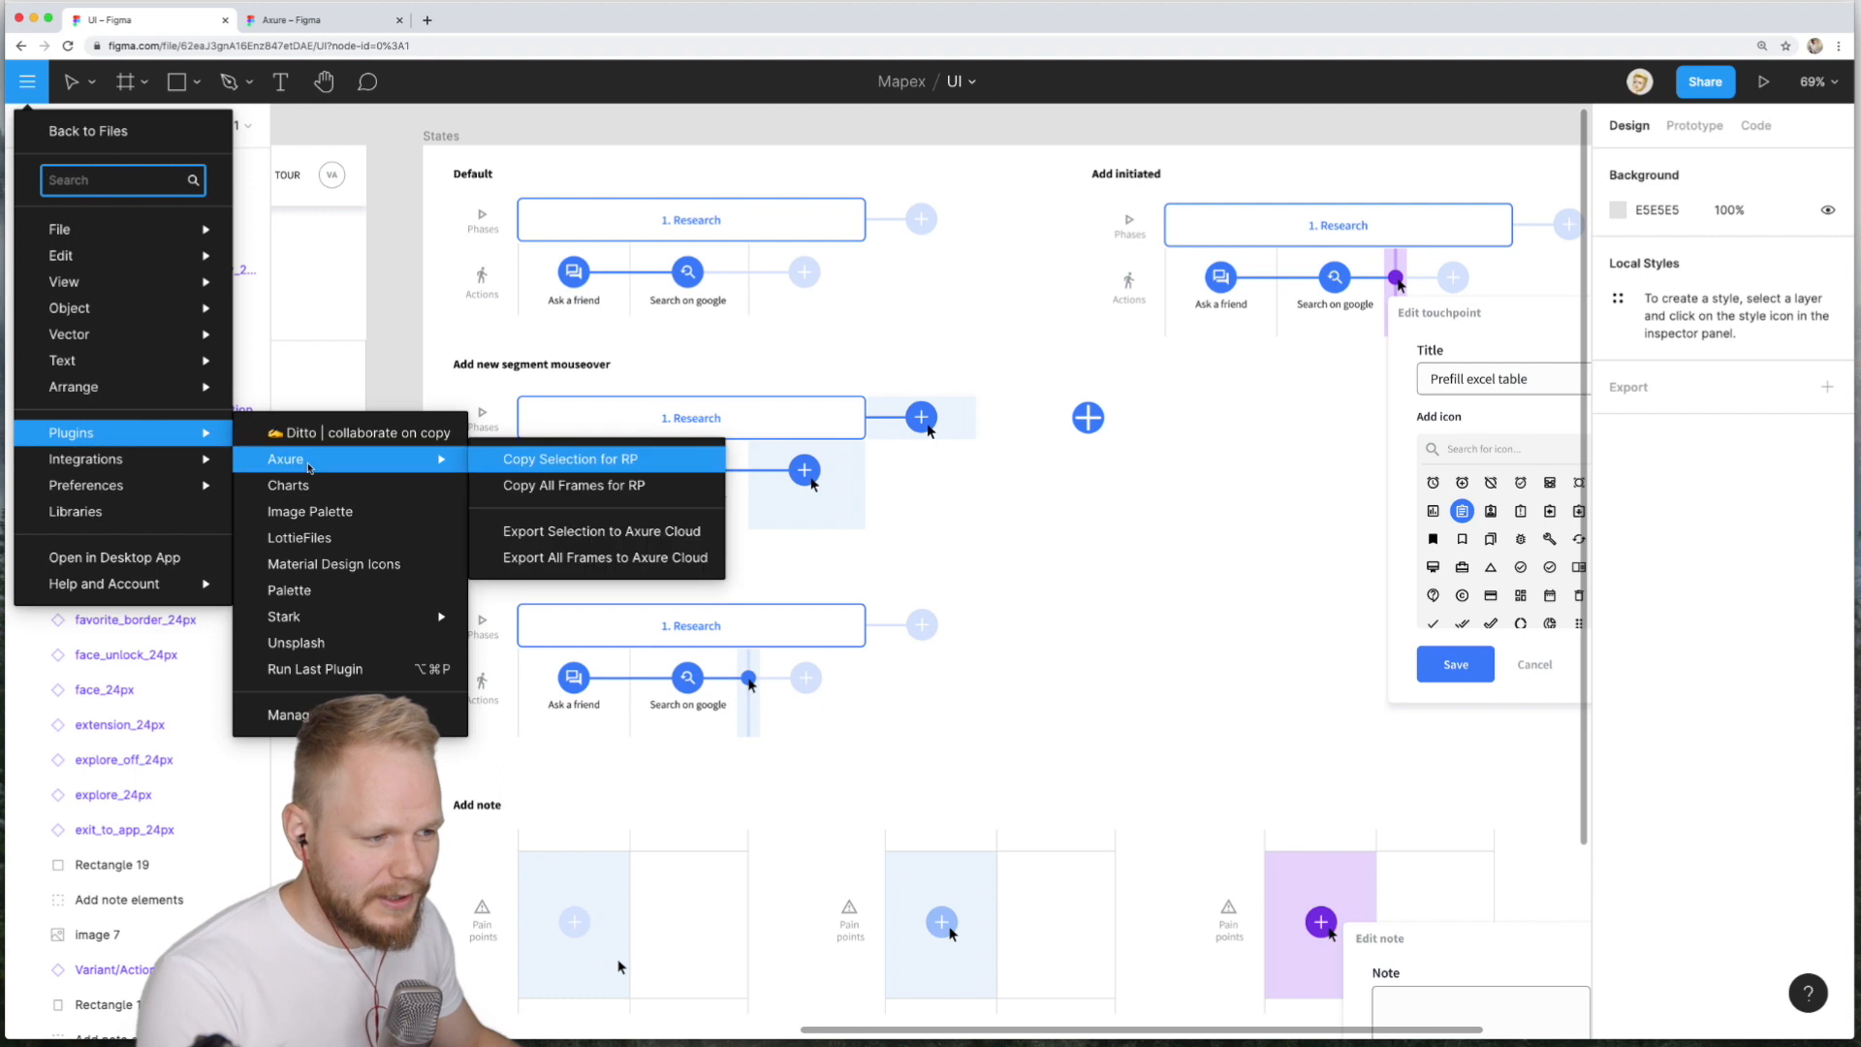
click(558, 488)
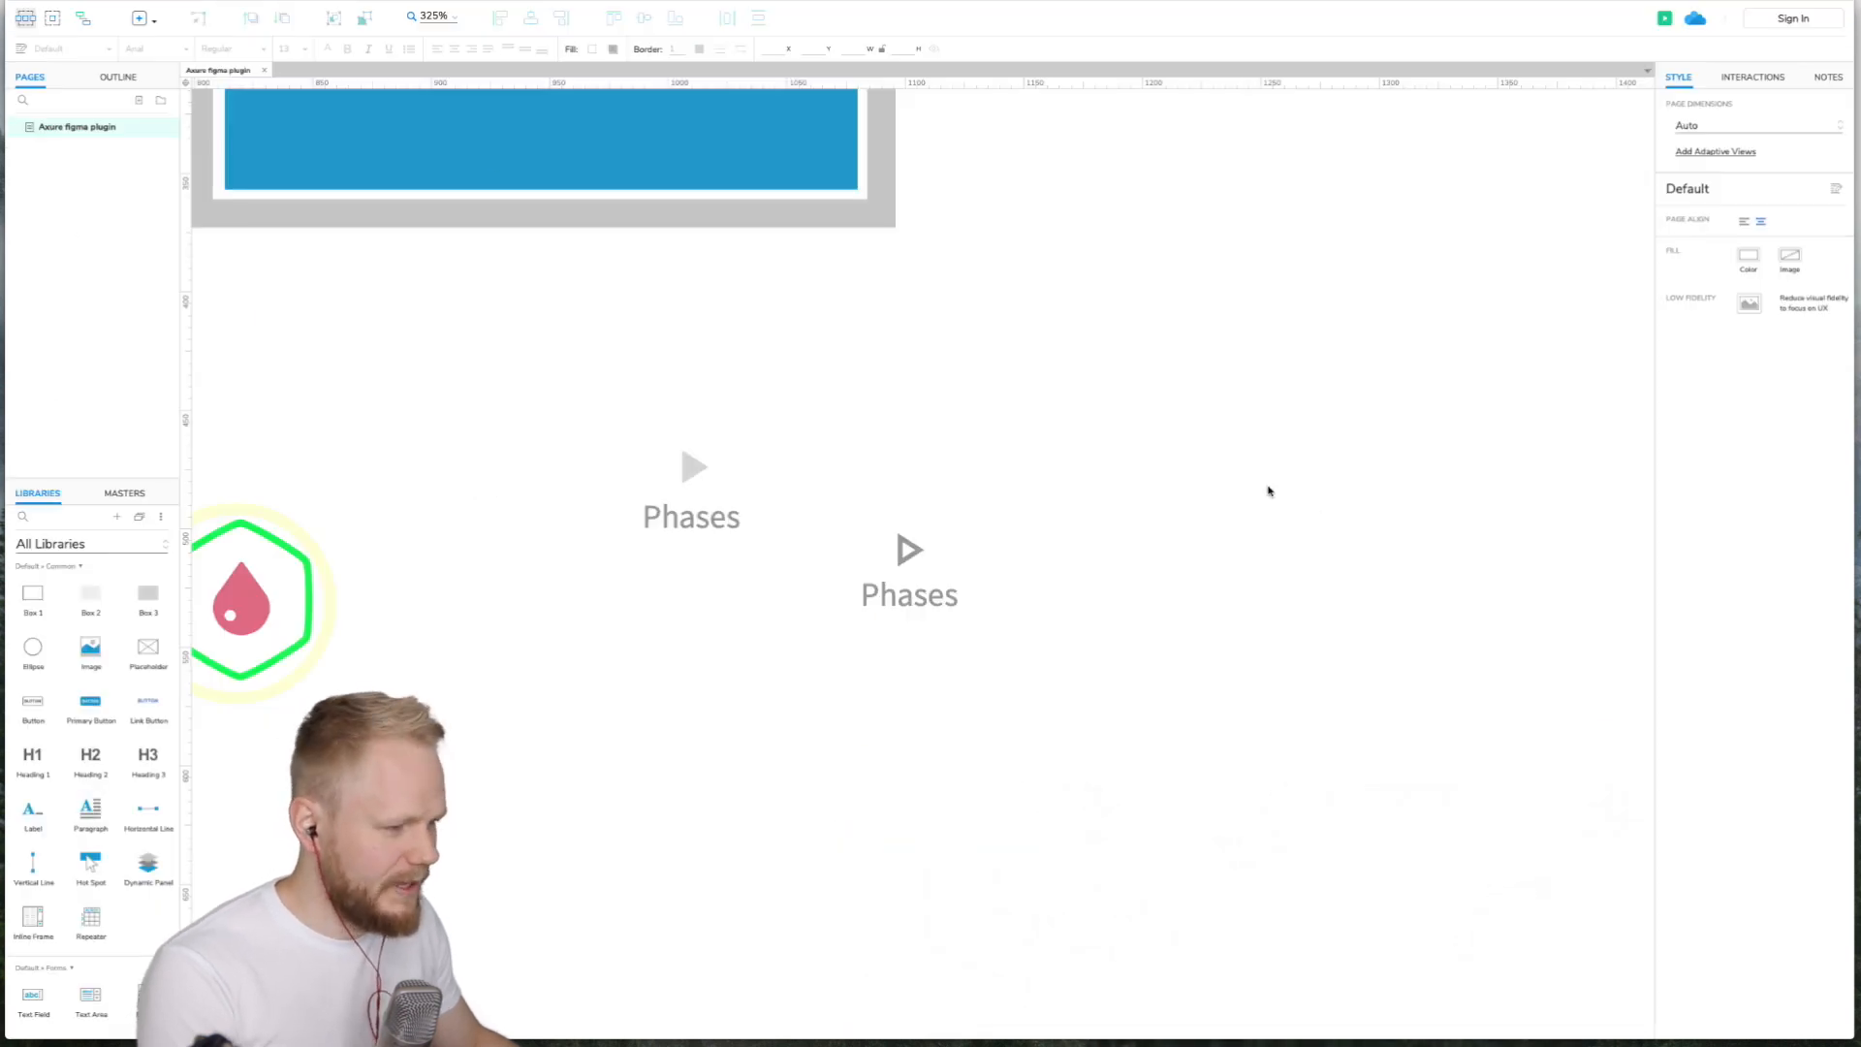
- Paste all the Figma frames into the Axure page and position them below the logo and image
key(super+v)
scroll(1088, 479, down, 10)
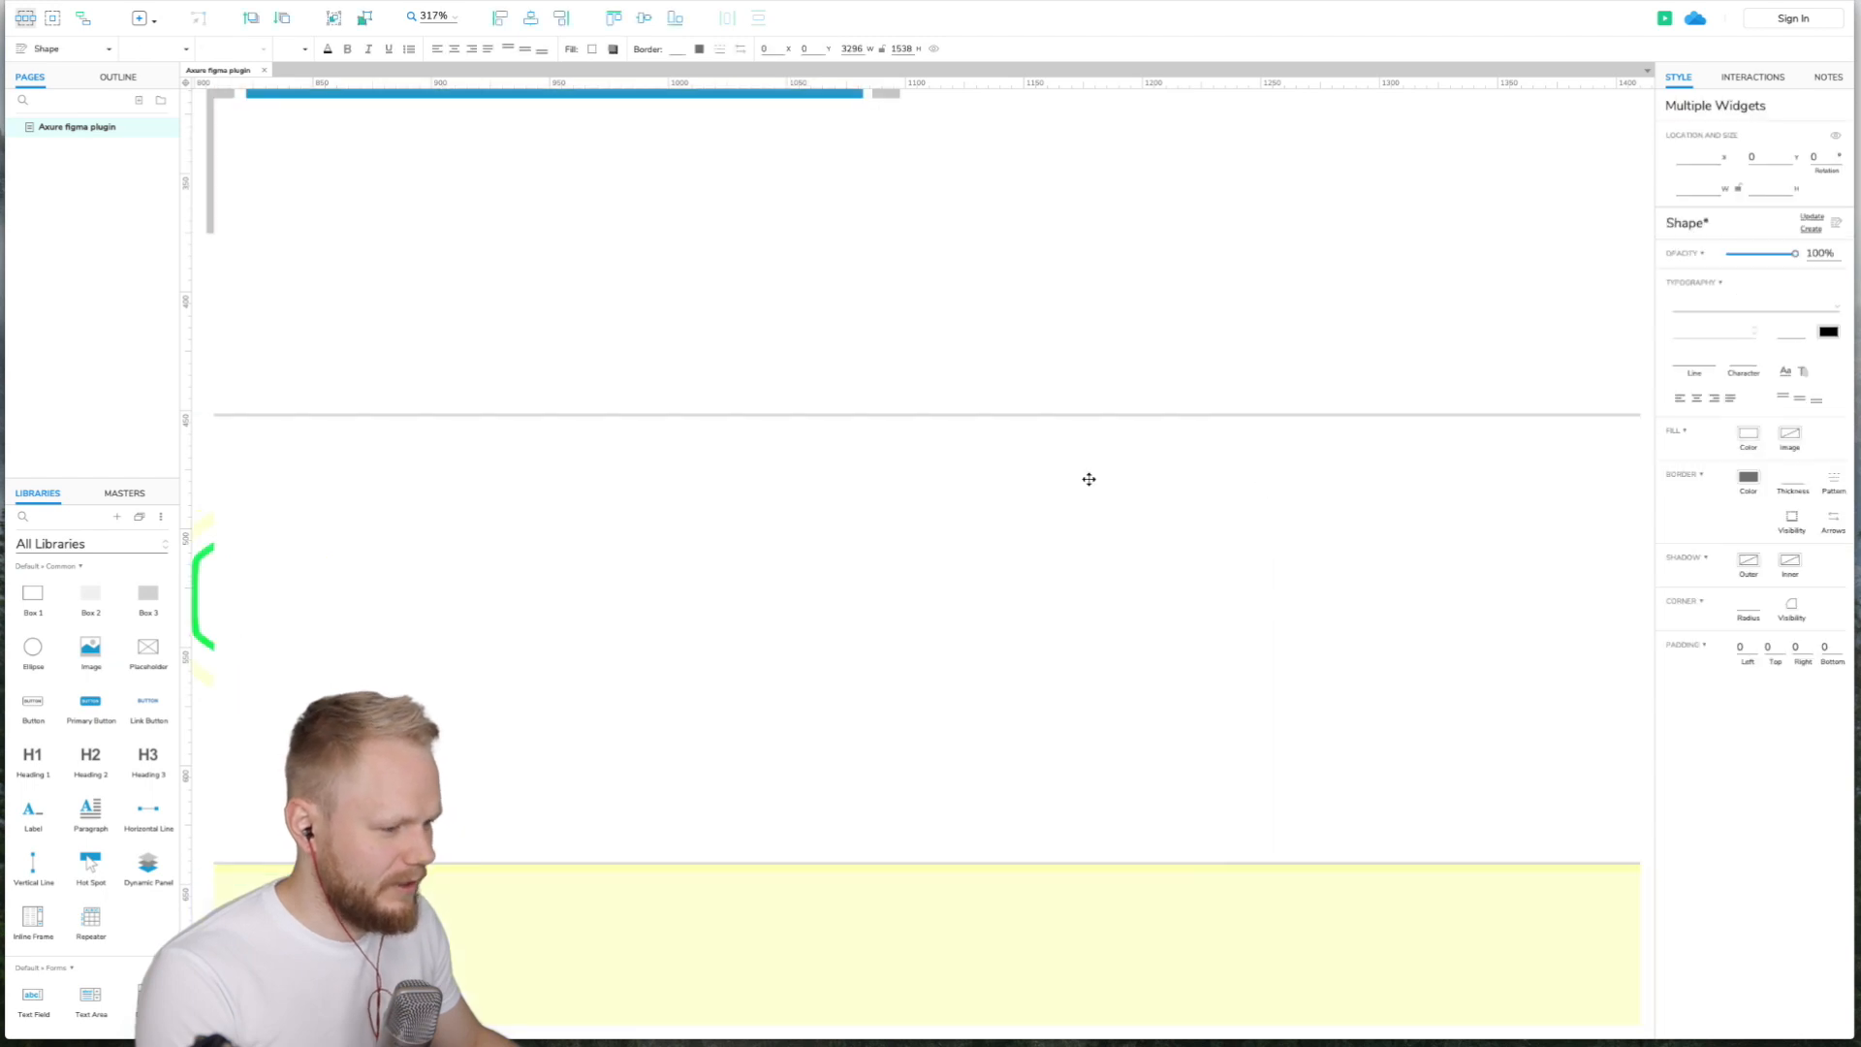
scroll(1090, 480, right, 3)
scroll(1091, 482, down, 1)
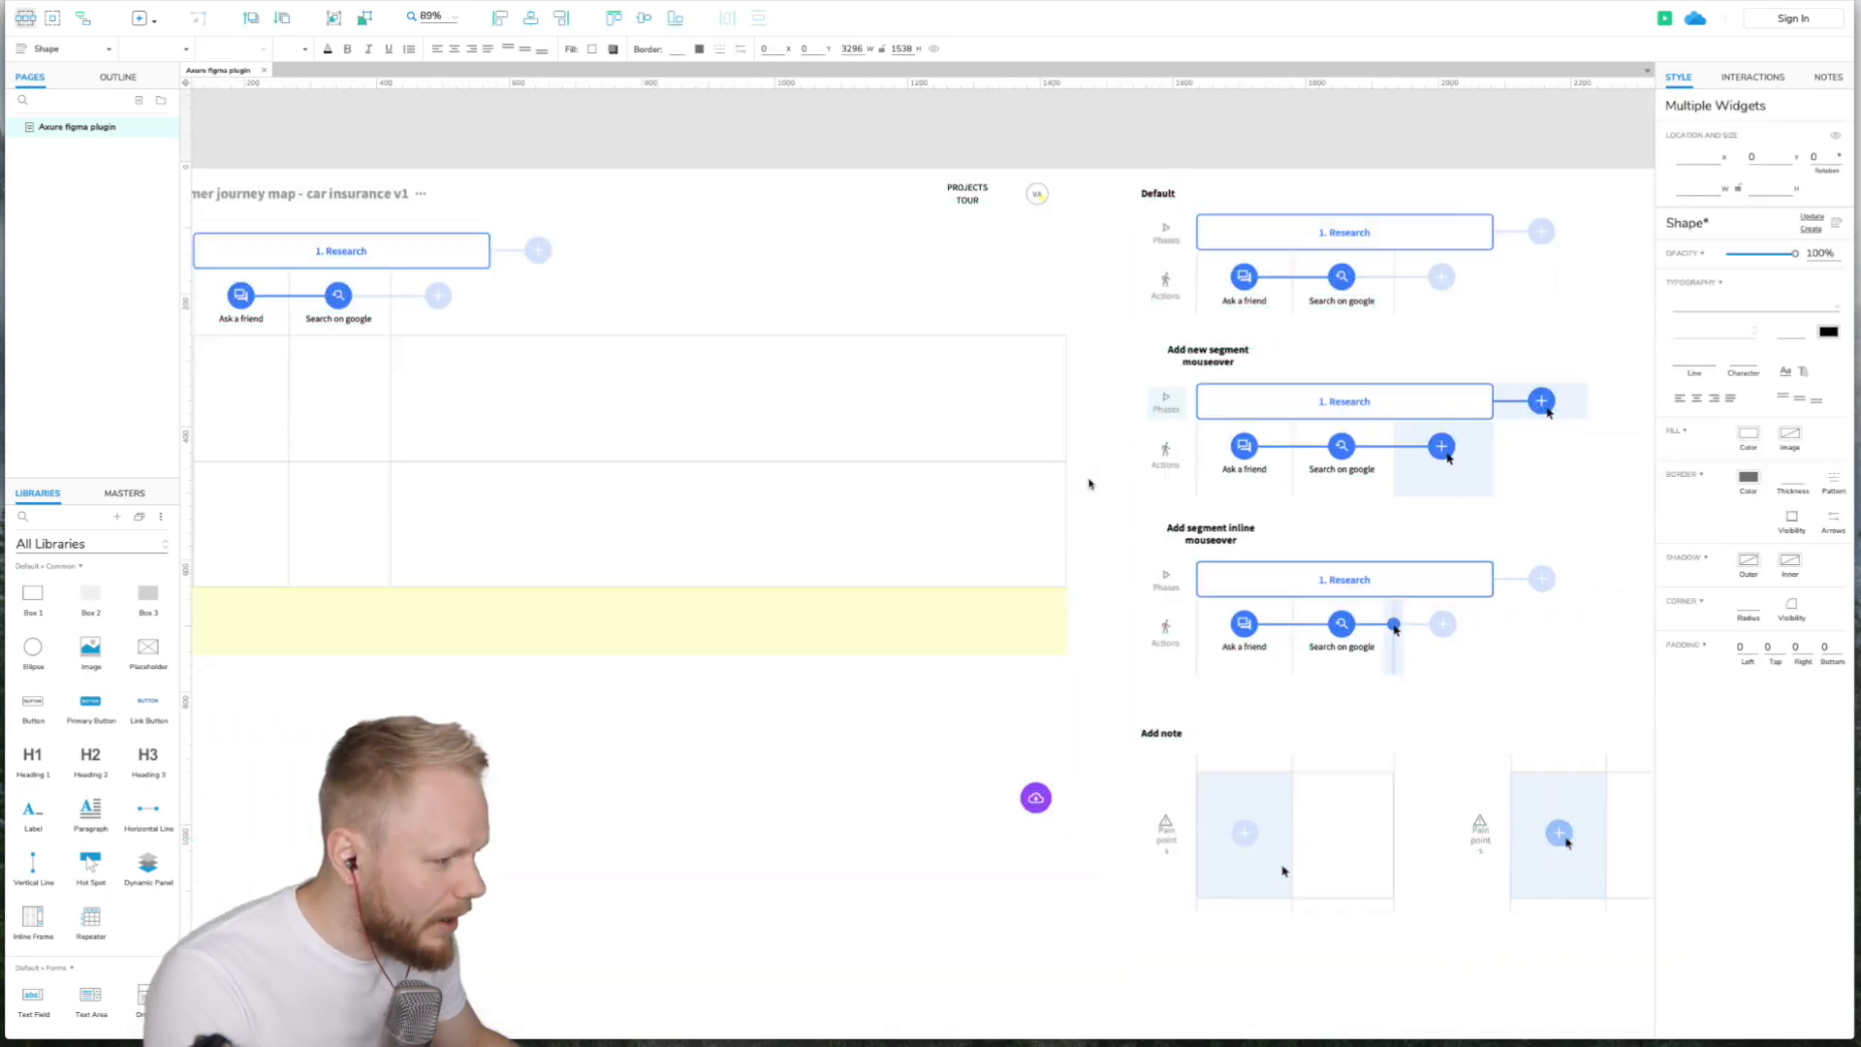
drag(354, 199, 484, 415)
scroll(484, 415, down, 3)
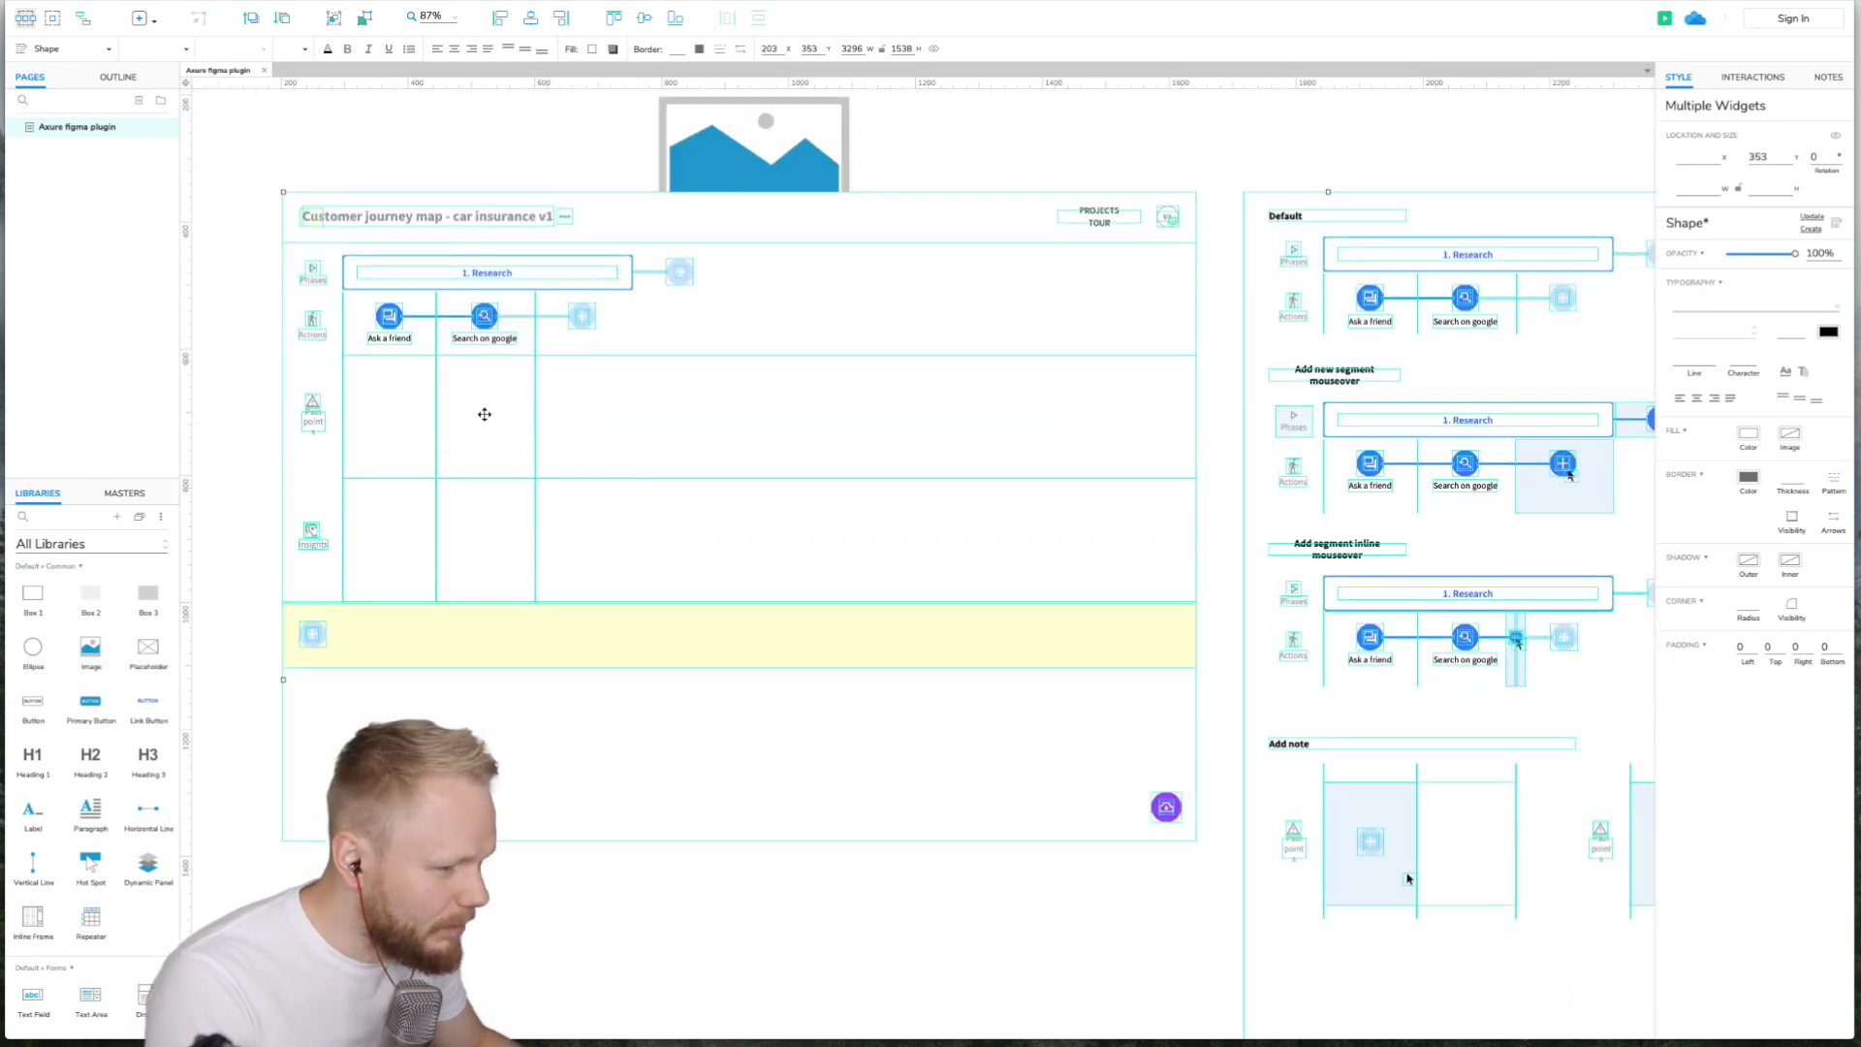
scroll(484, 415, down, 3)
drag(442, 340, 411, 415)
click(1125, 269)
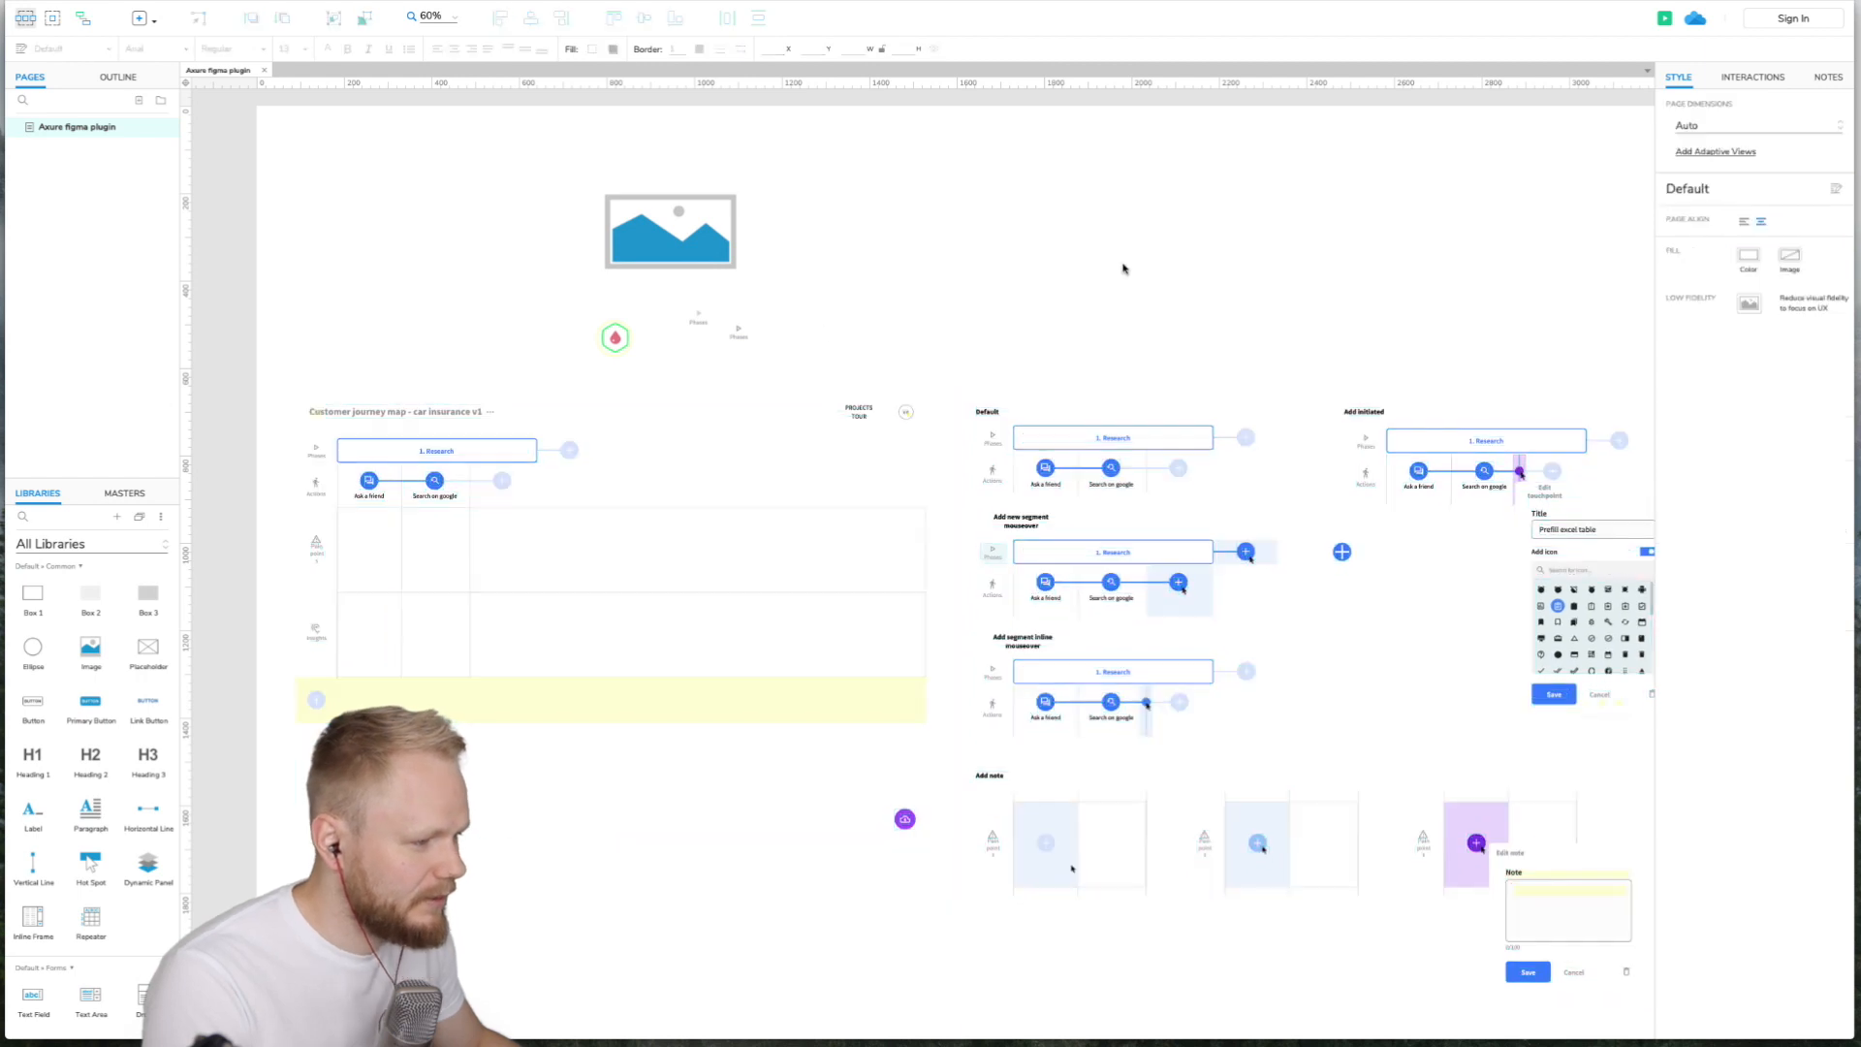
- Scroll around the Axure page to review the pasted Figma frames
scroll(1122, 268, down, 3)
scroll(1123, 269, right, 6)
scroll(1121, 265, left, 2)
scroll(1121, 264, left, 3)
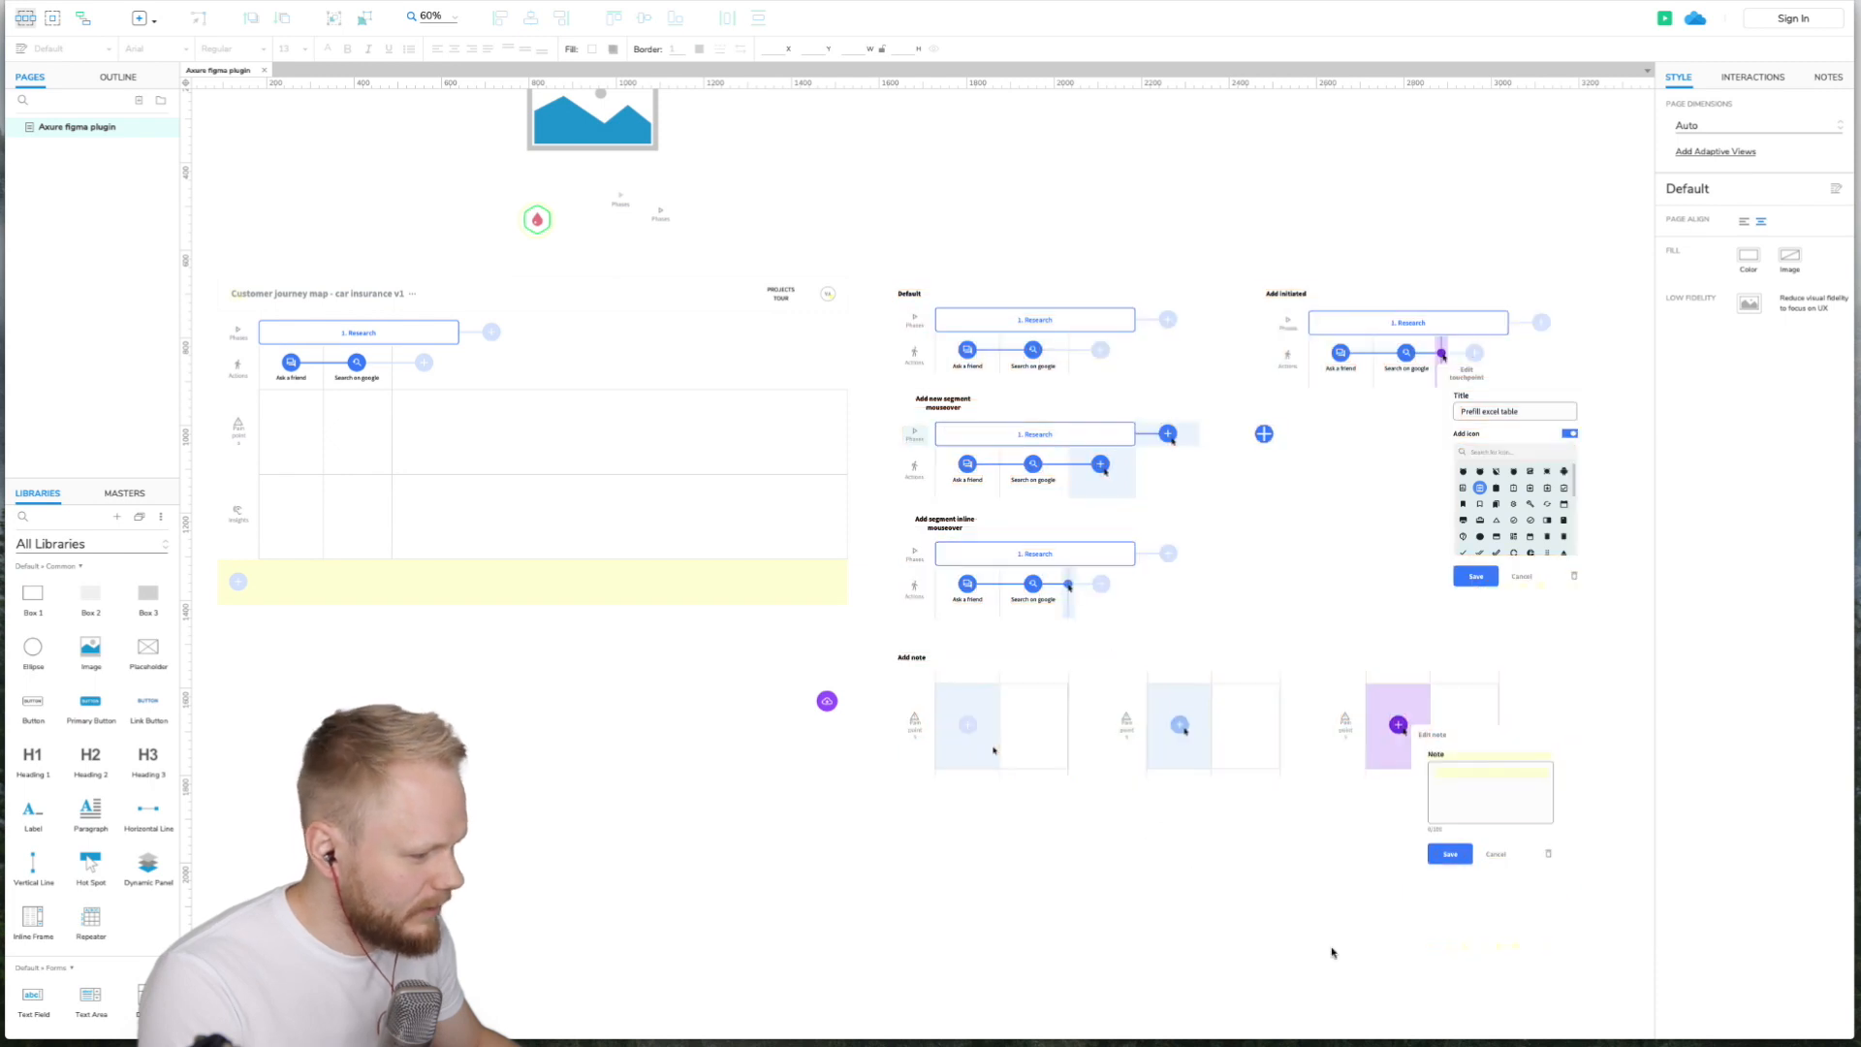
scroll(856, 673, left, 4)
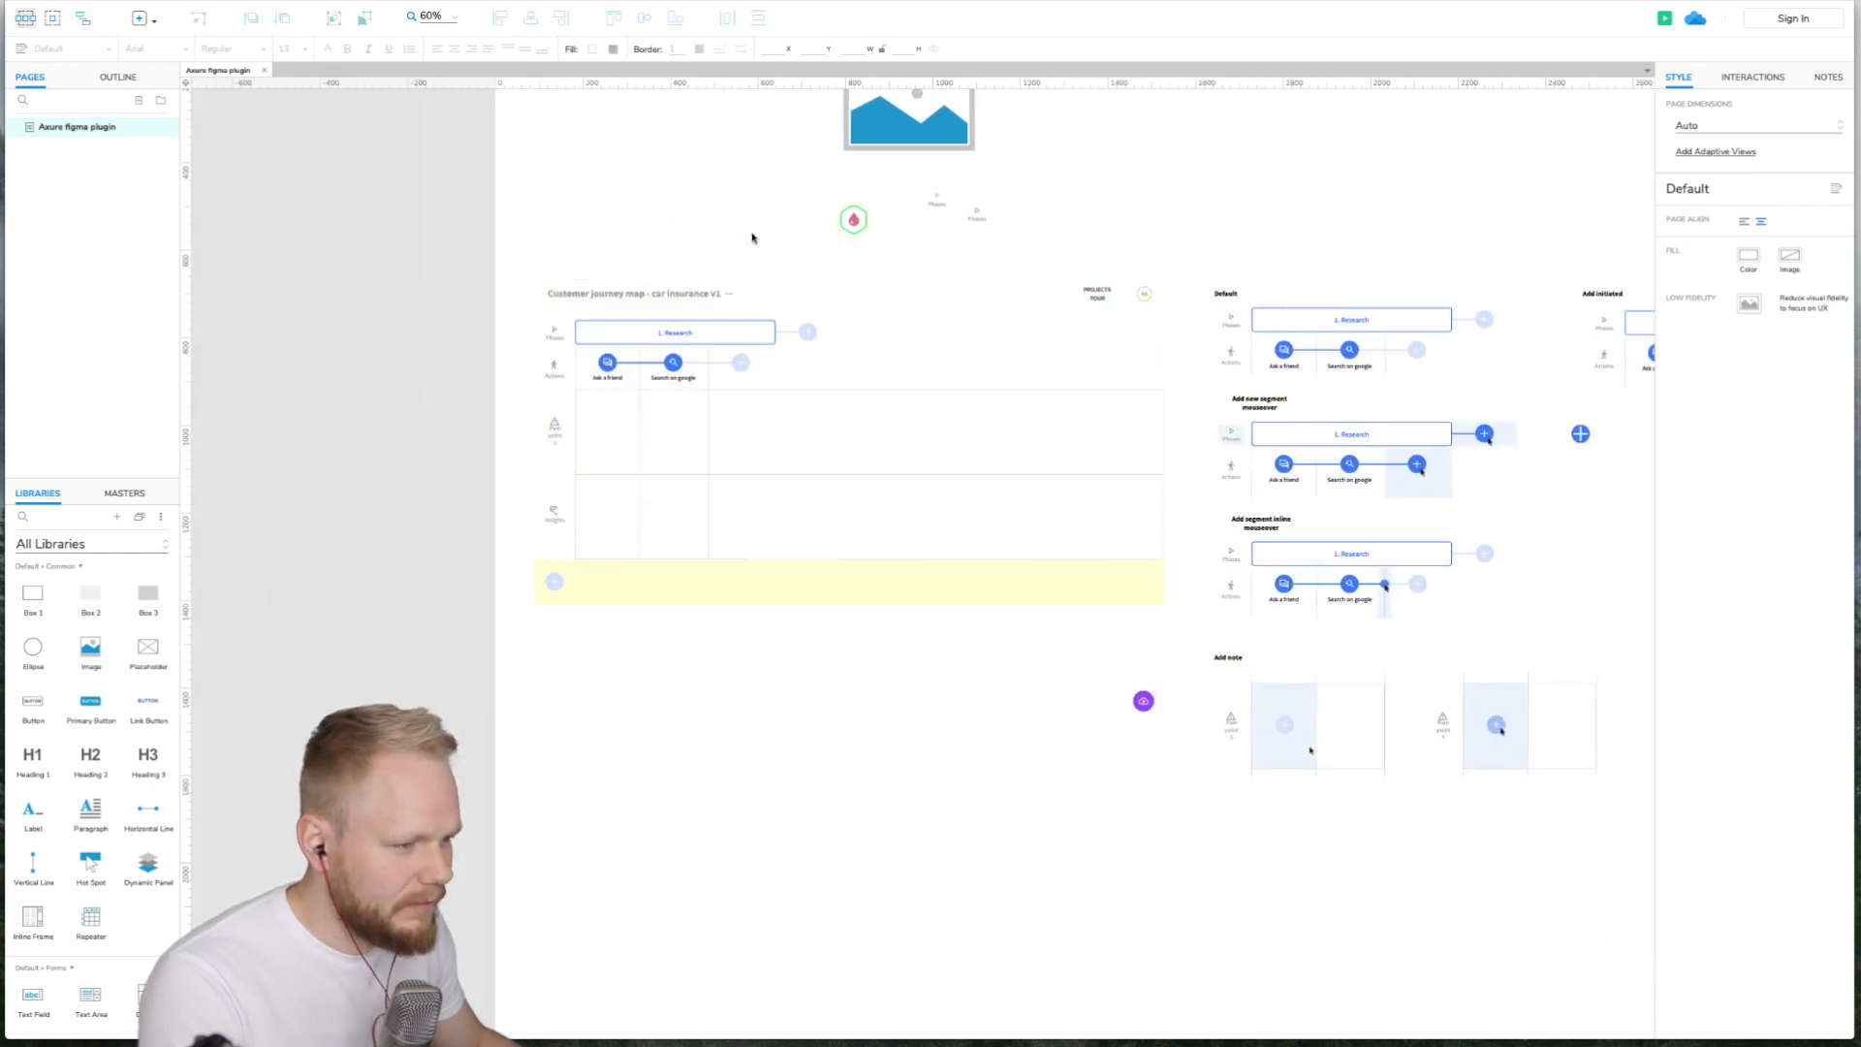
scroll(738, 229, up, 4)
scroll(407, 225, up, 1)
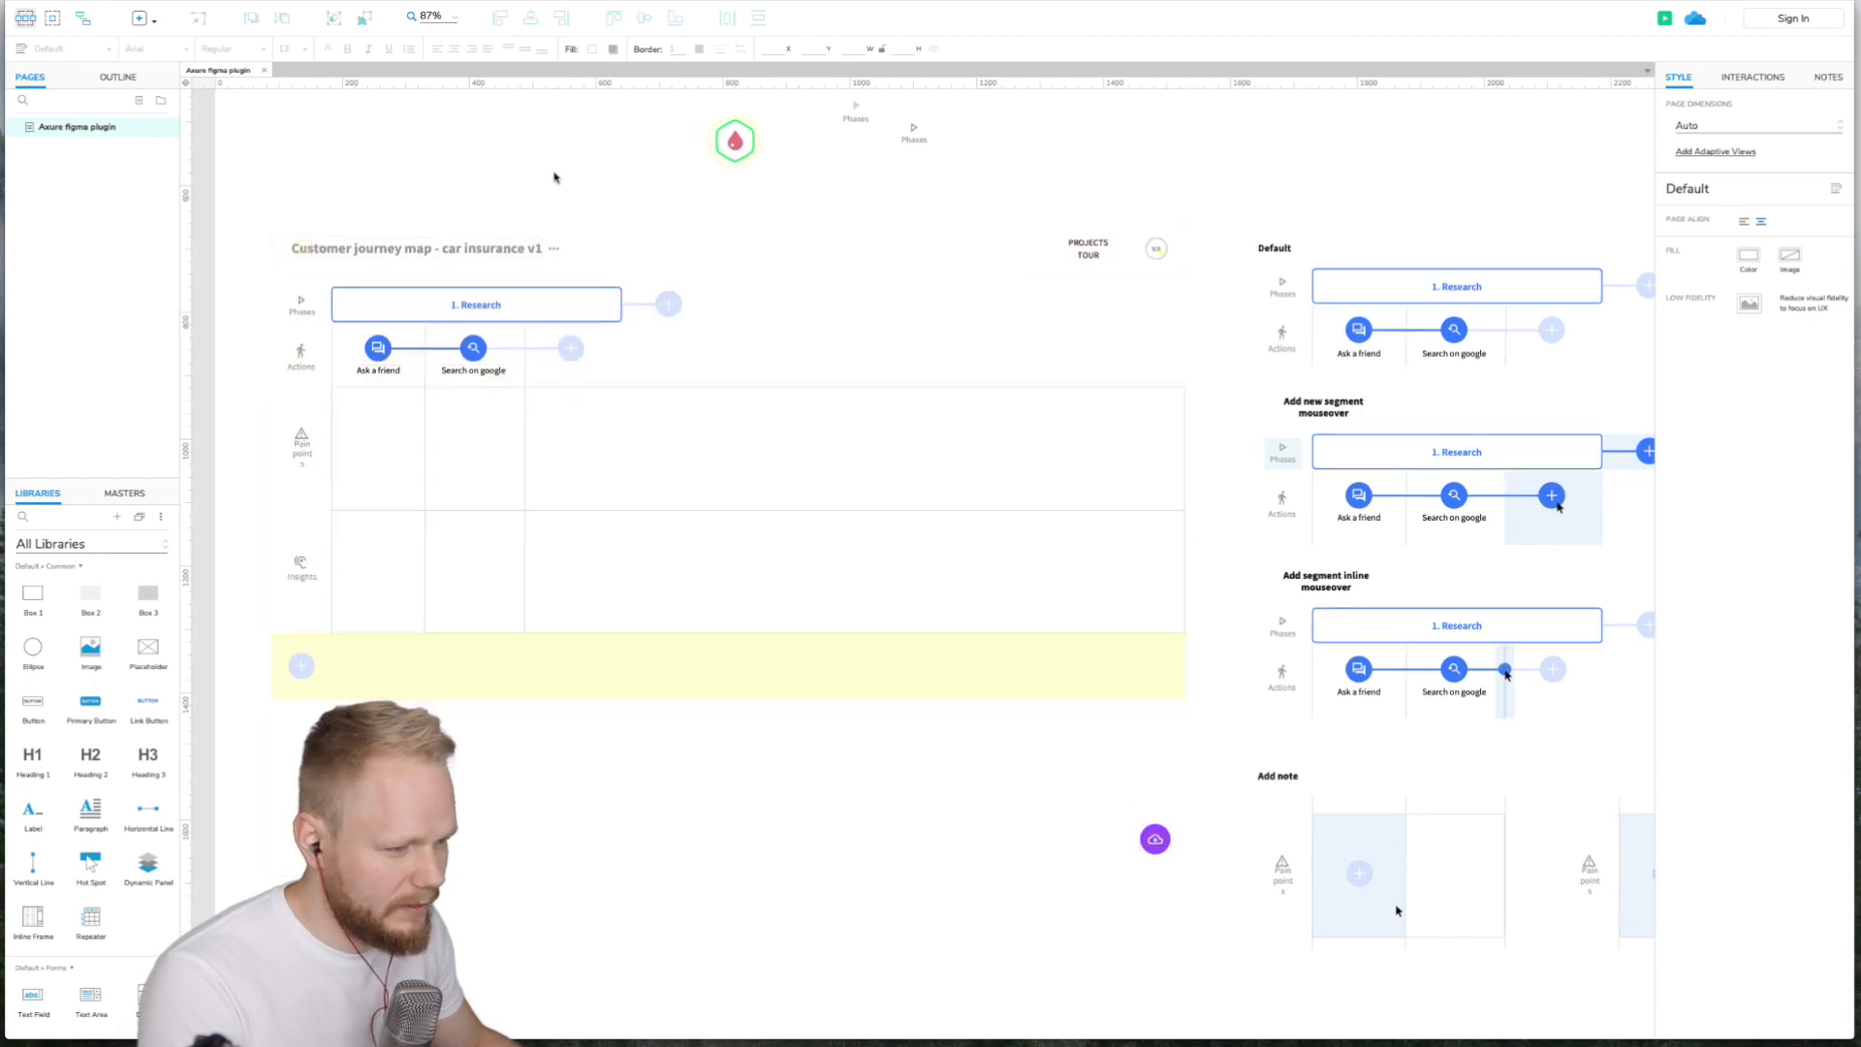
- Widen the PROJECTS TOUR navigation text box in the customer journey map header so both words fit
click(1088, 247)
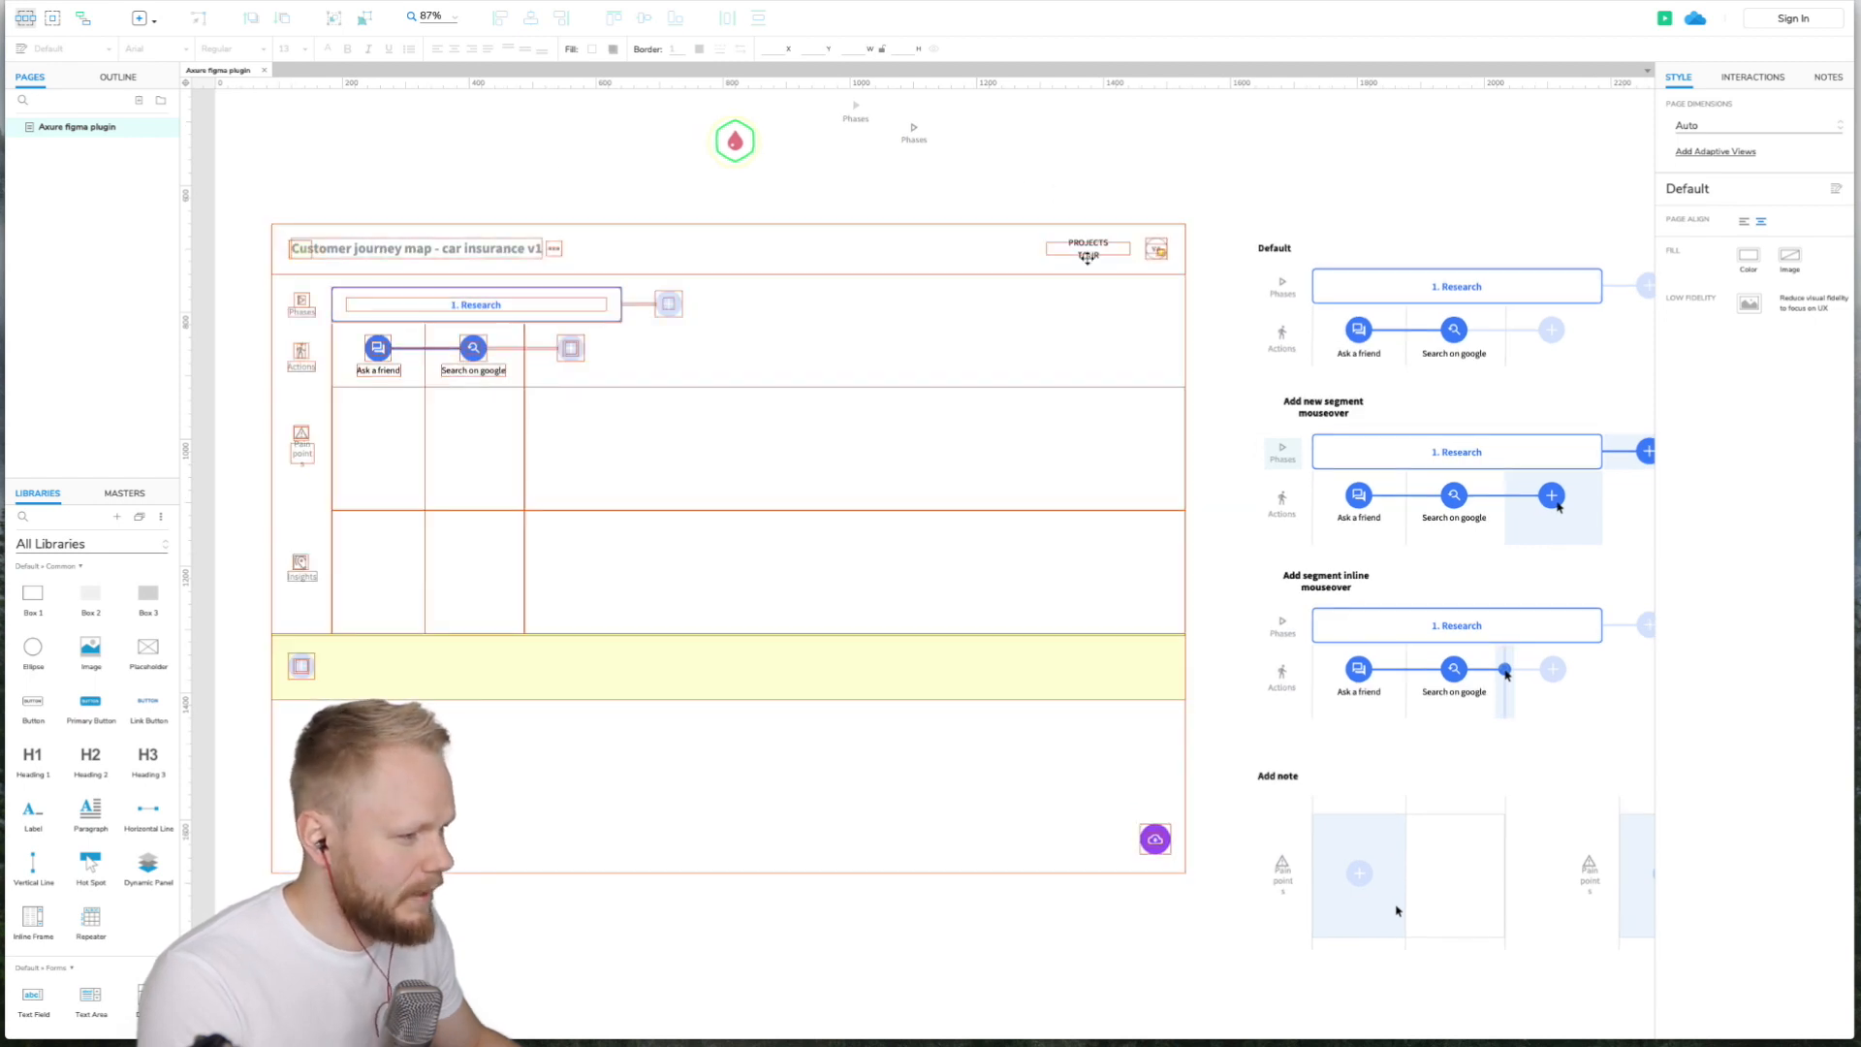
click(1088, 250)
click(1089, 245)
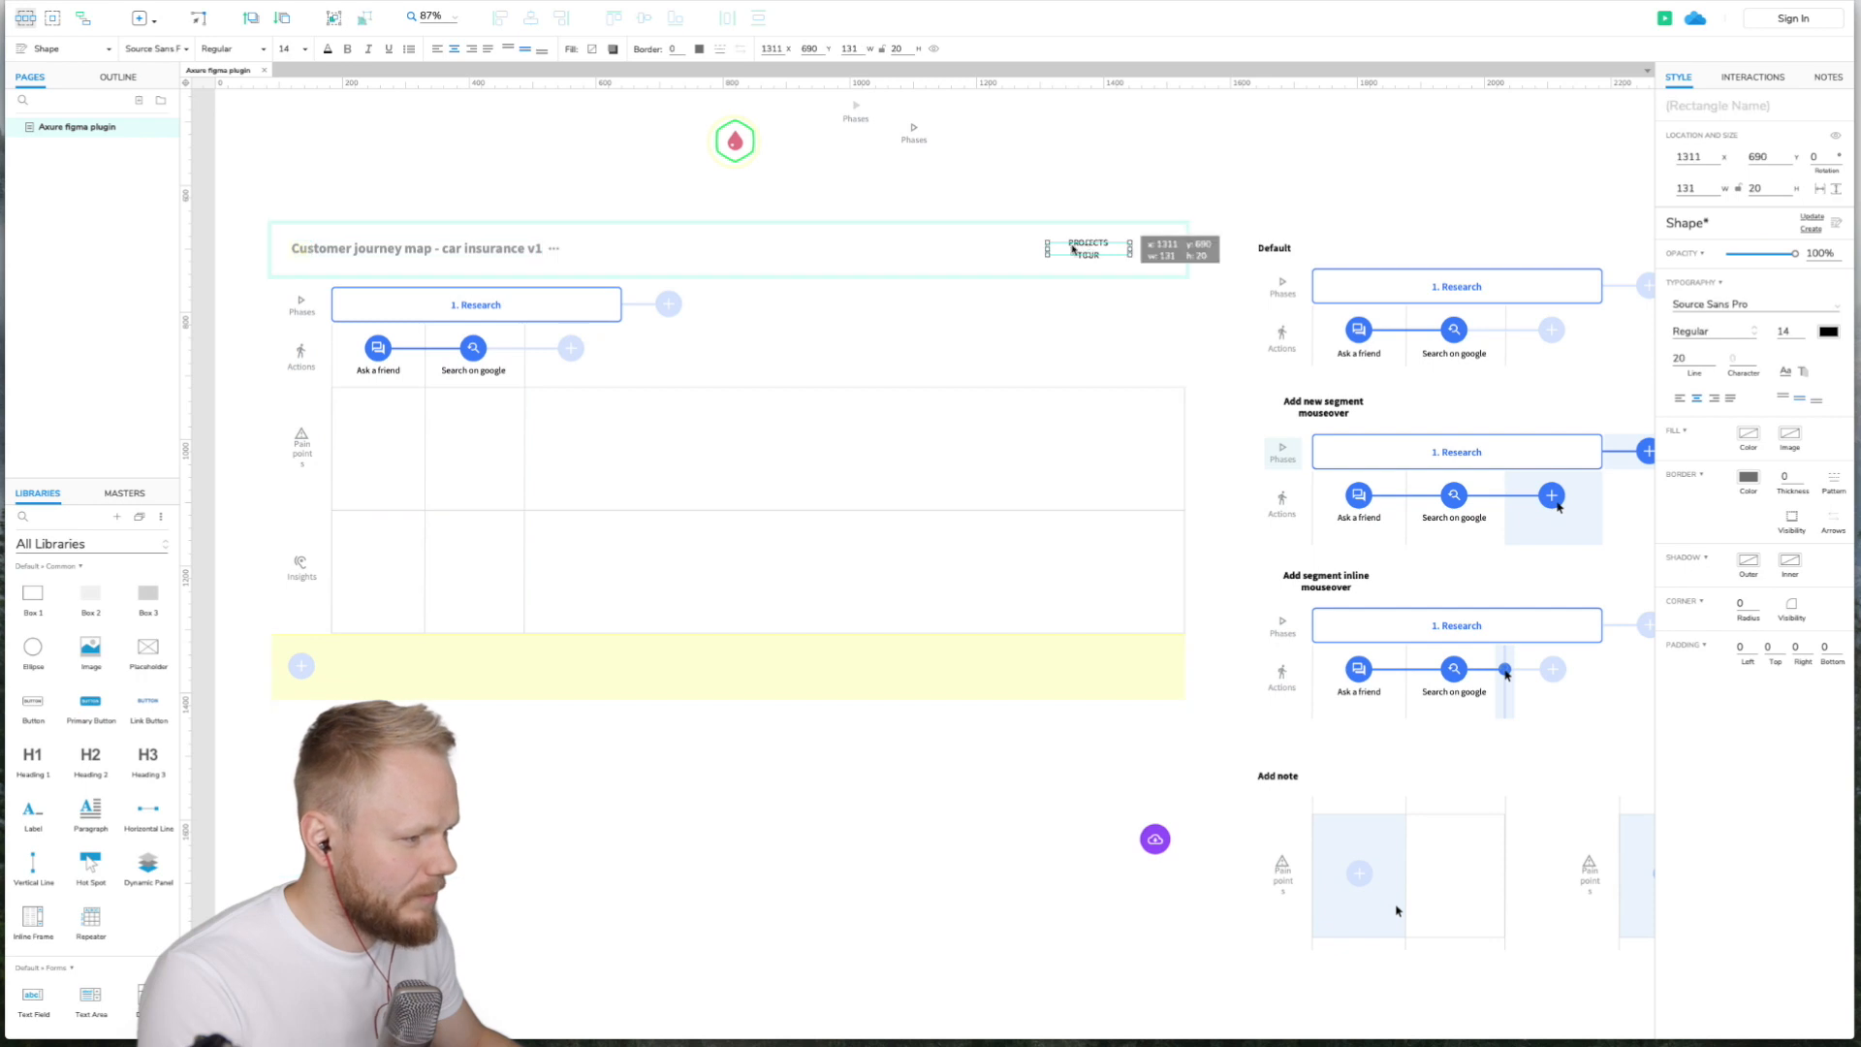
drag(1046, 249, 1005, 249)
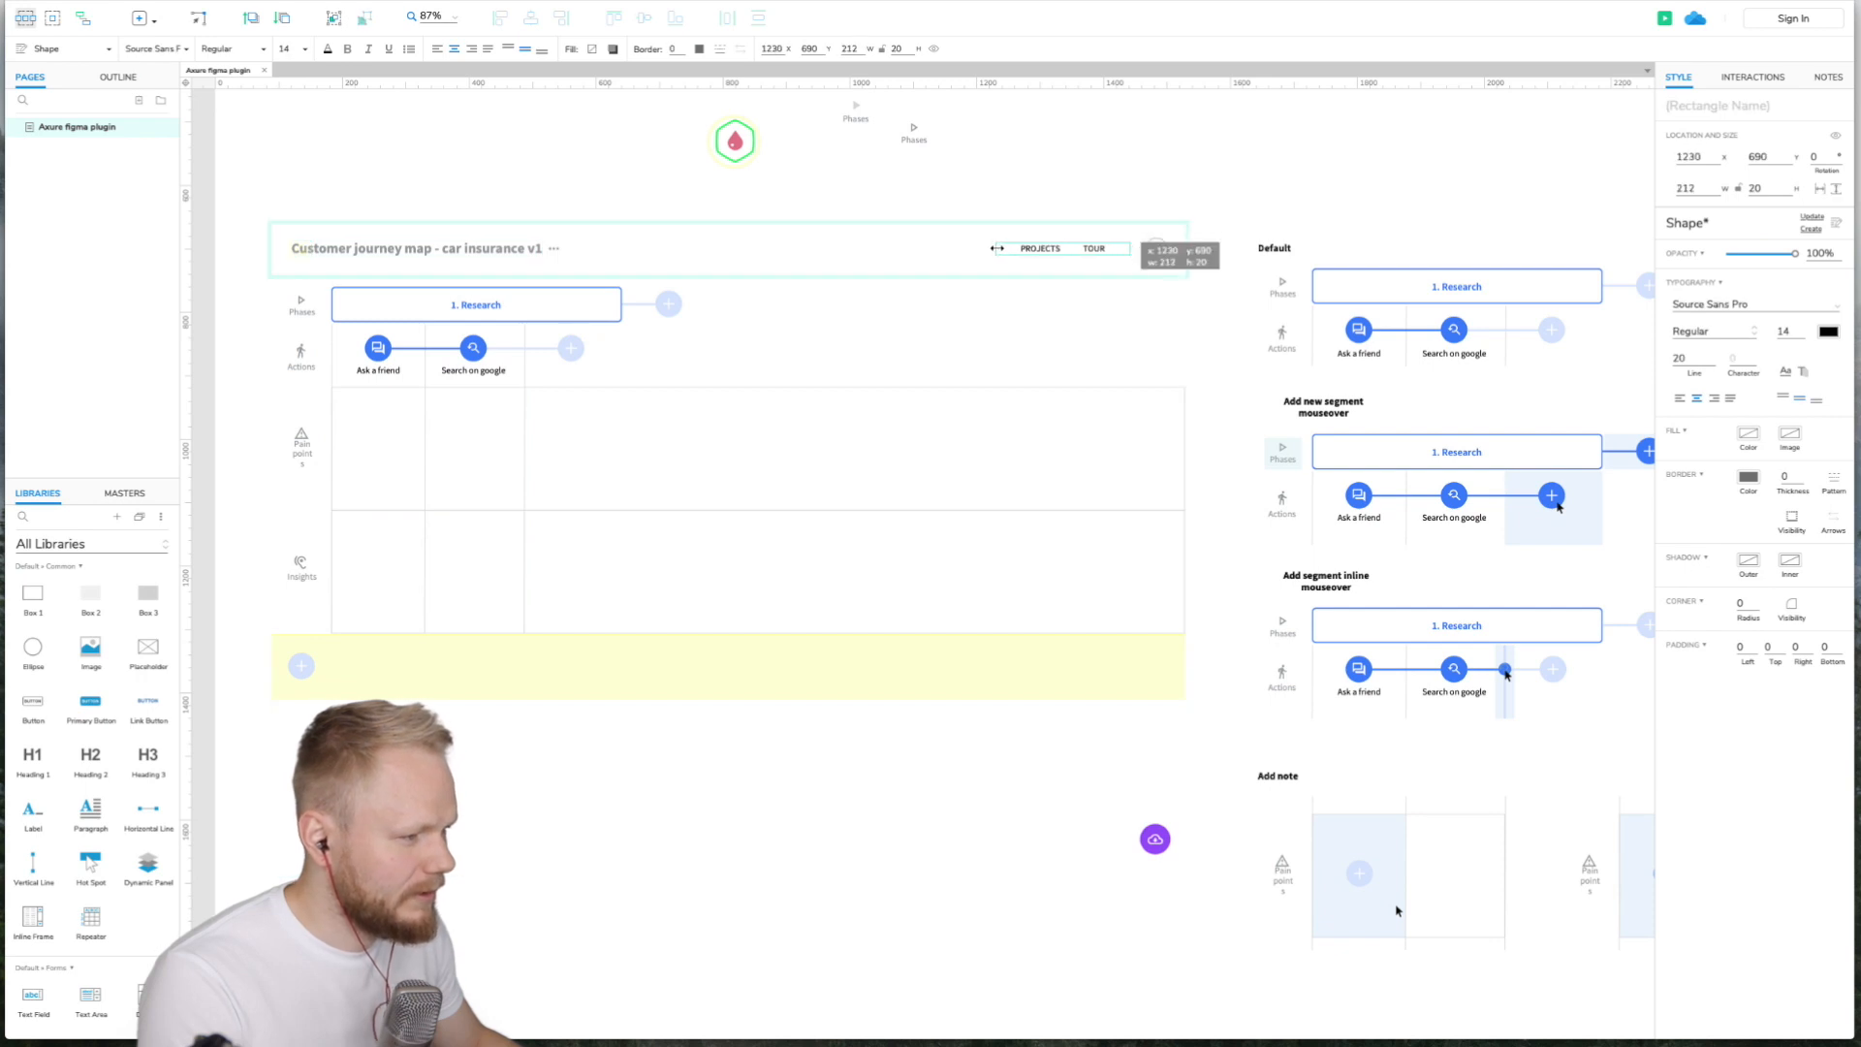
key(Escape)
- Widen the 'Add new segment mouseover' heading in the States frame so it fits on one line
scroll(970, 484, right, 10)
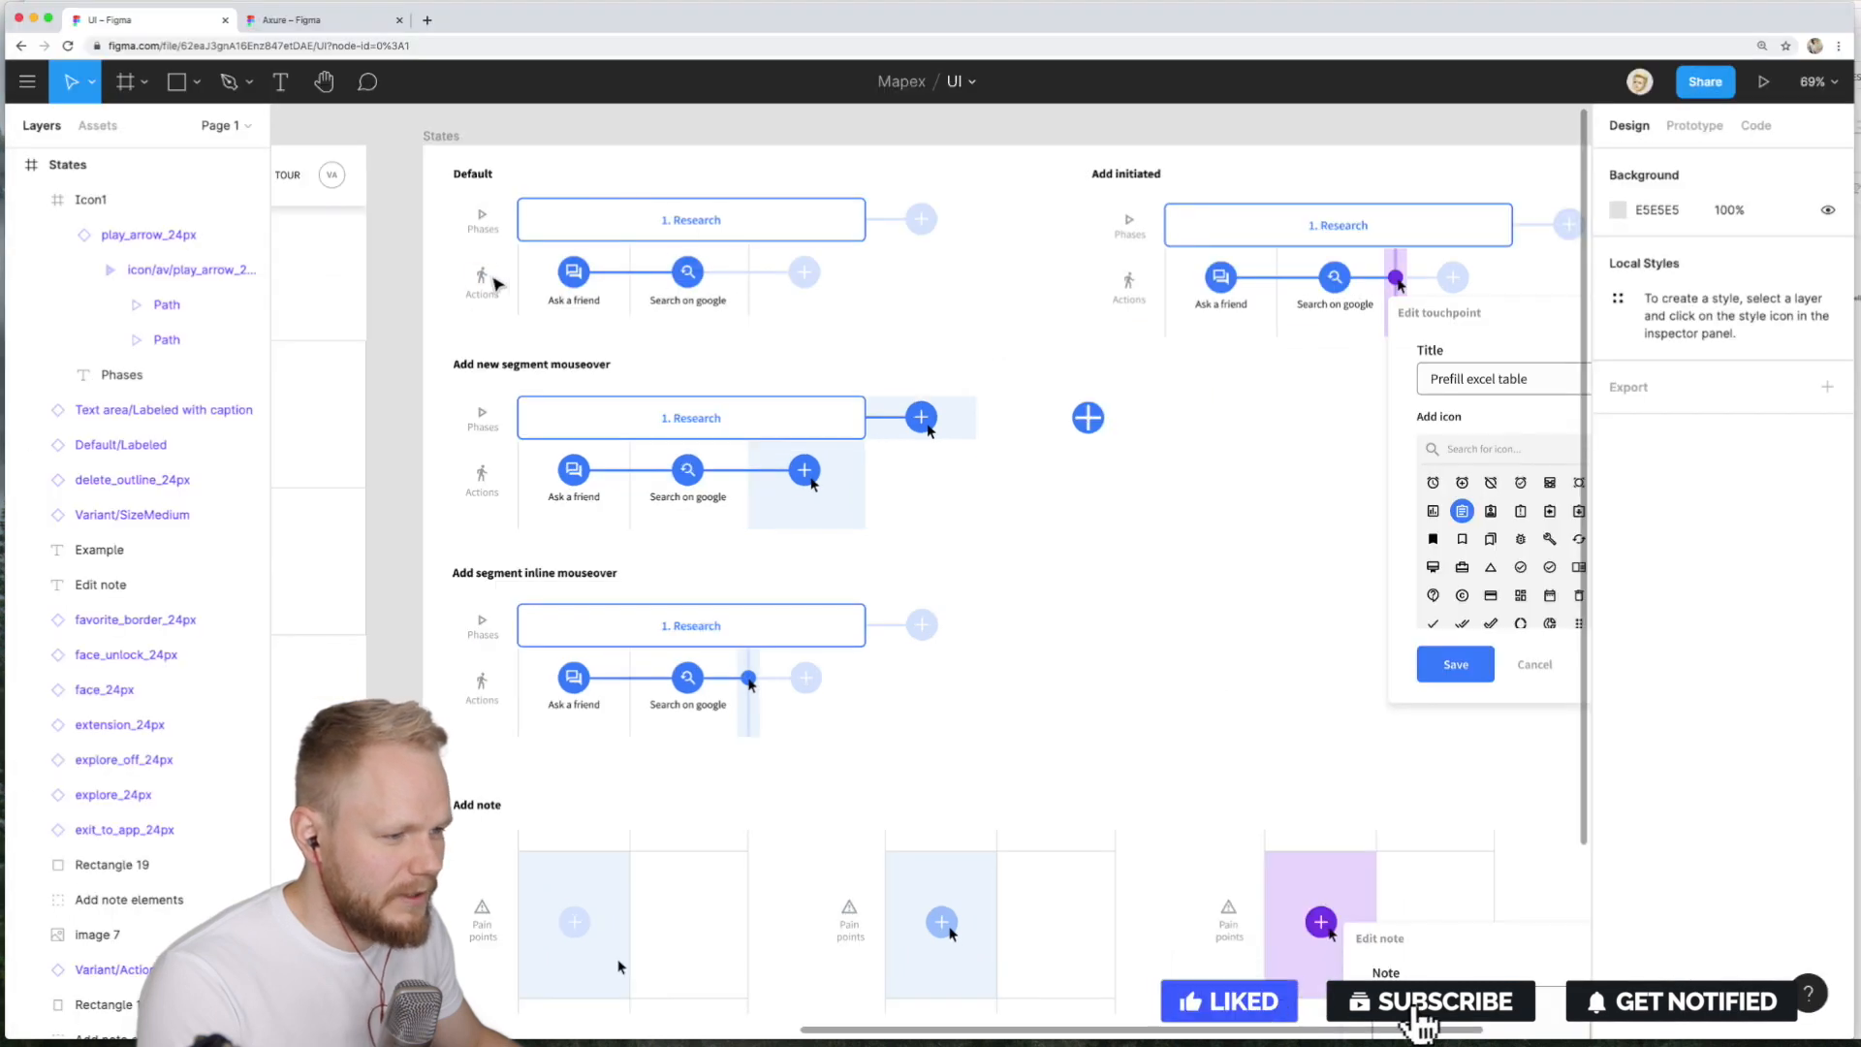
scroll(669, 281, left, 10)
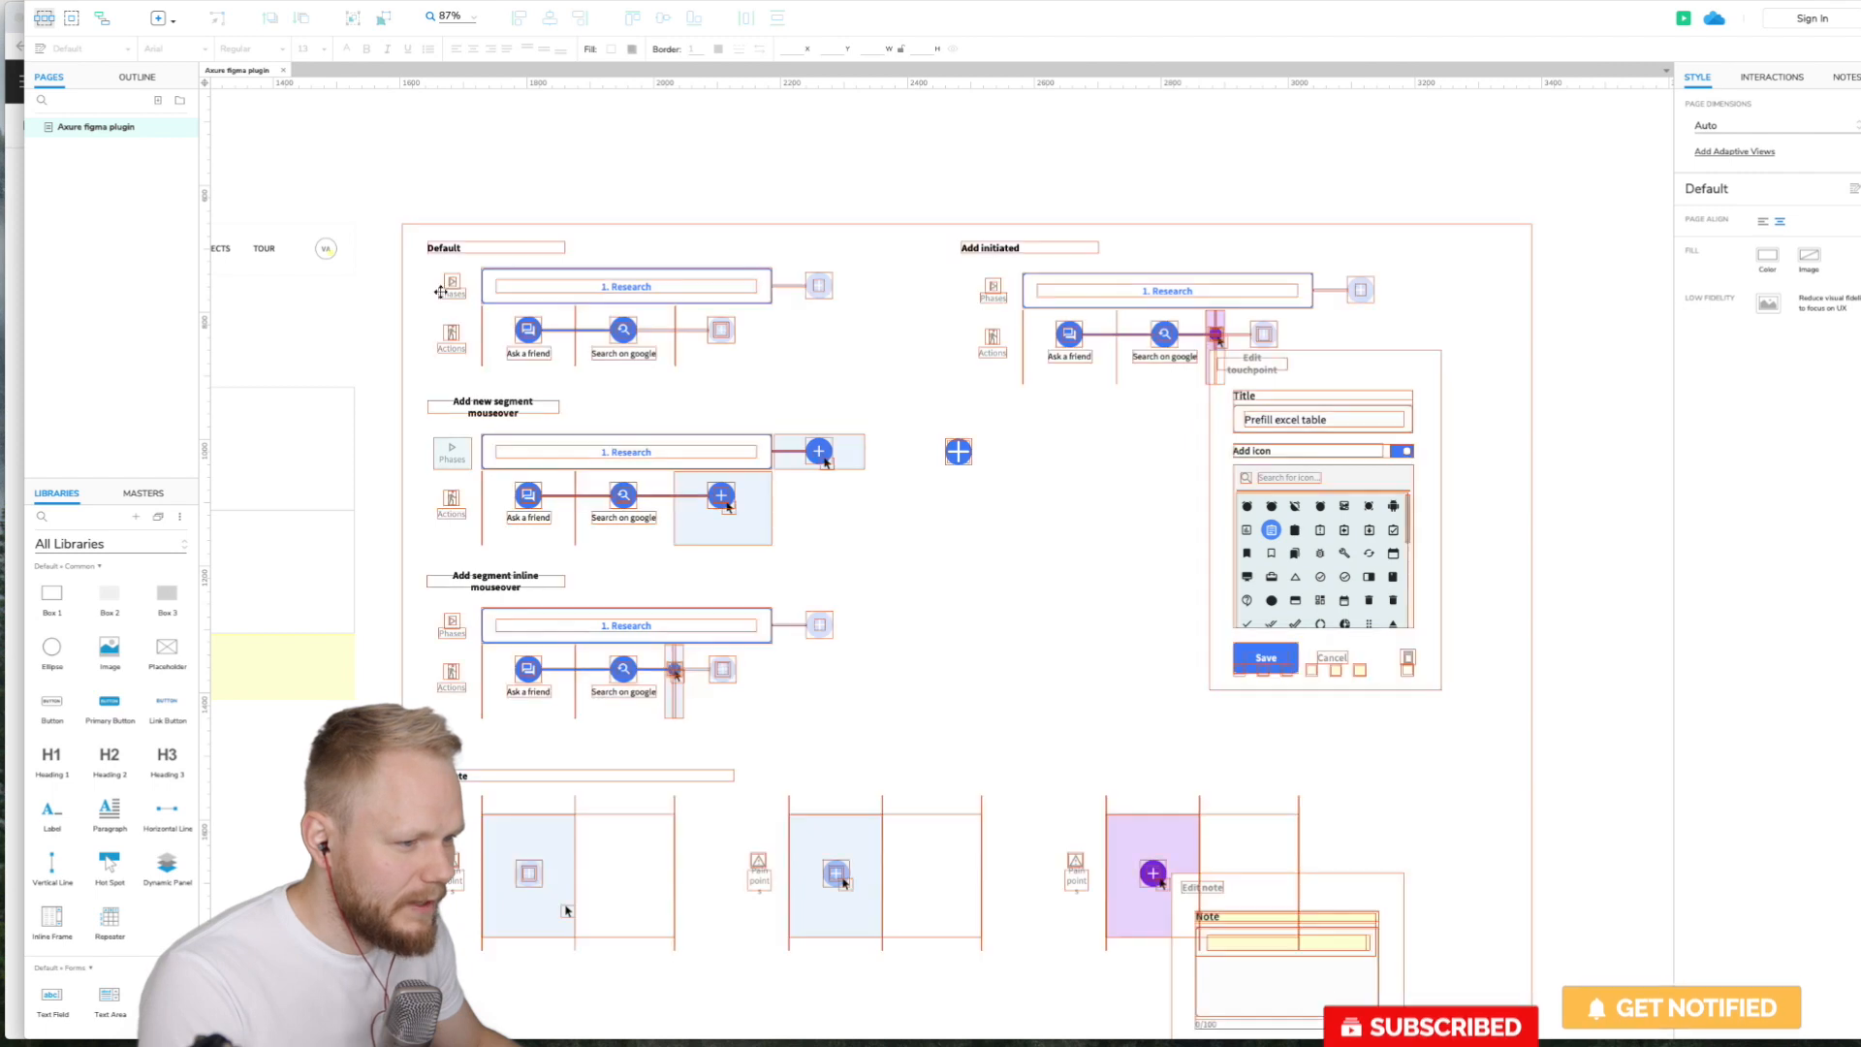
scroll(532, 245, up, 6)
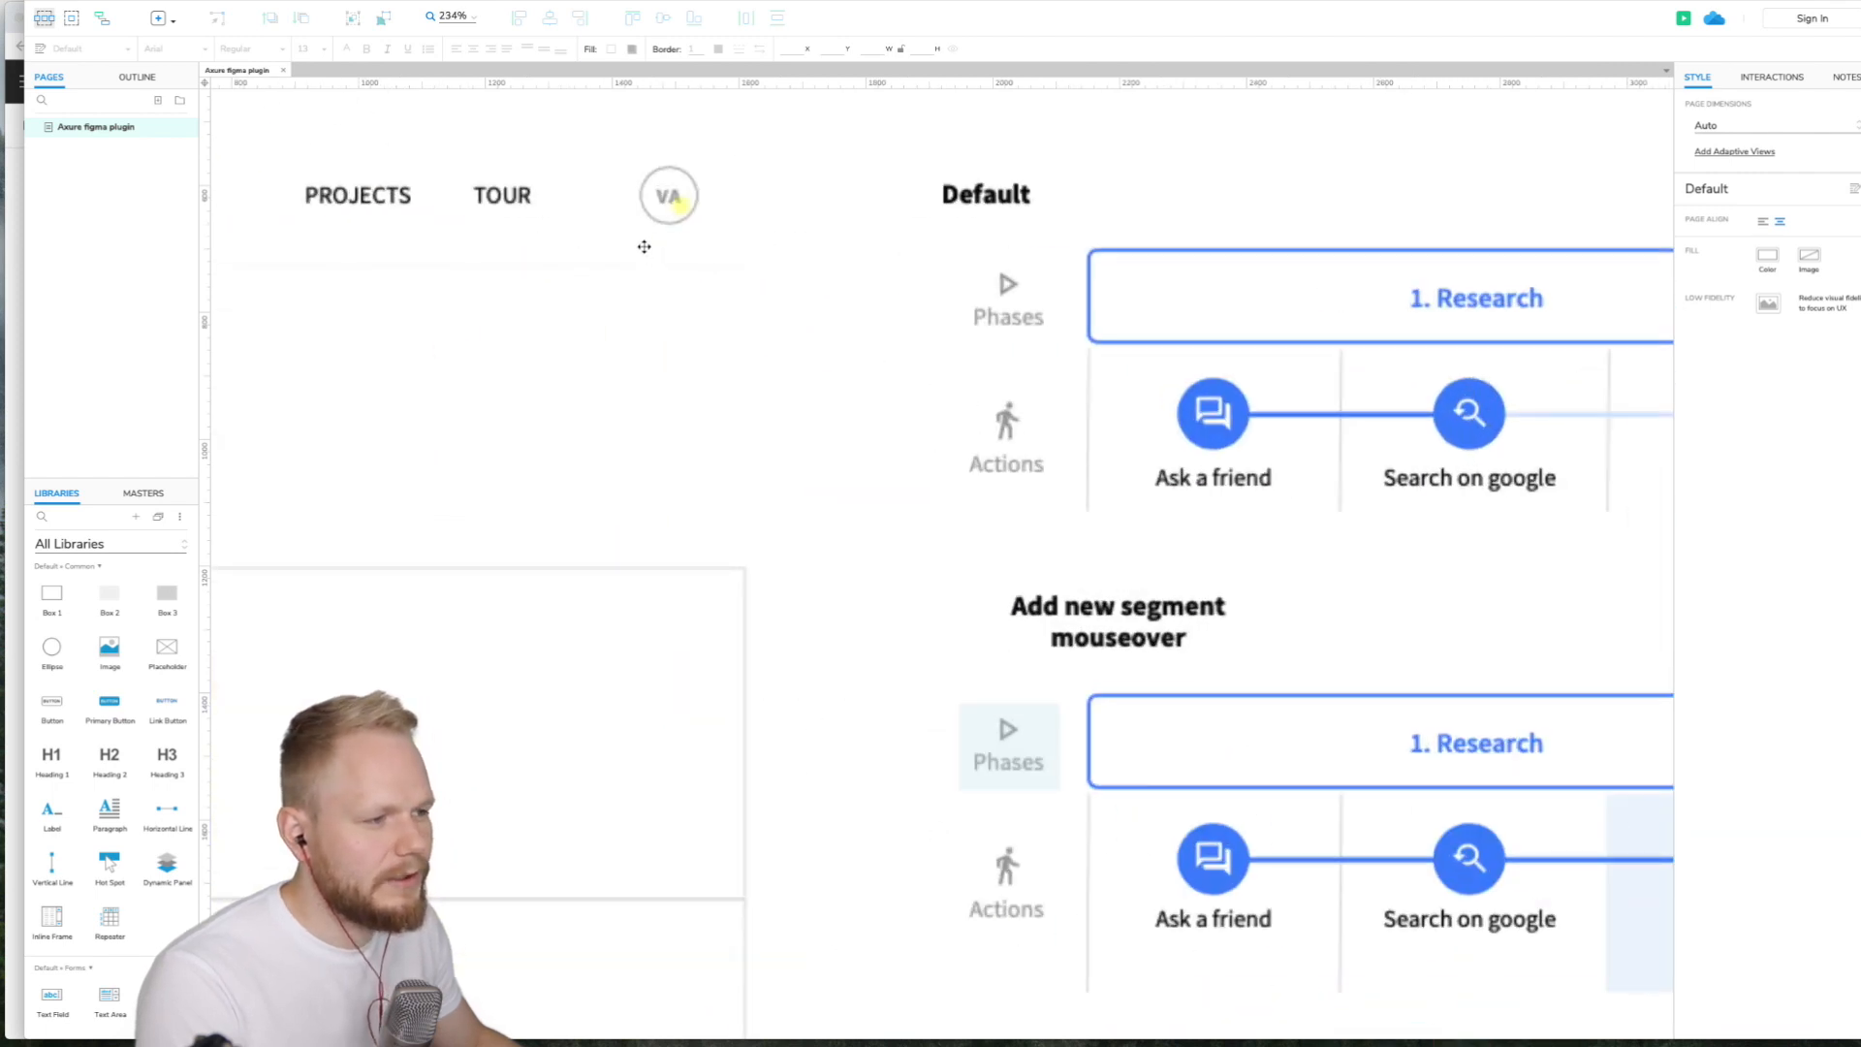
scroll(721, 216, down, 3)
scroll(1142, 430, right, 5)
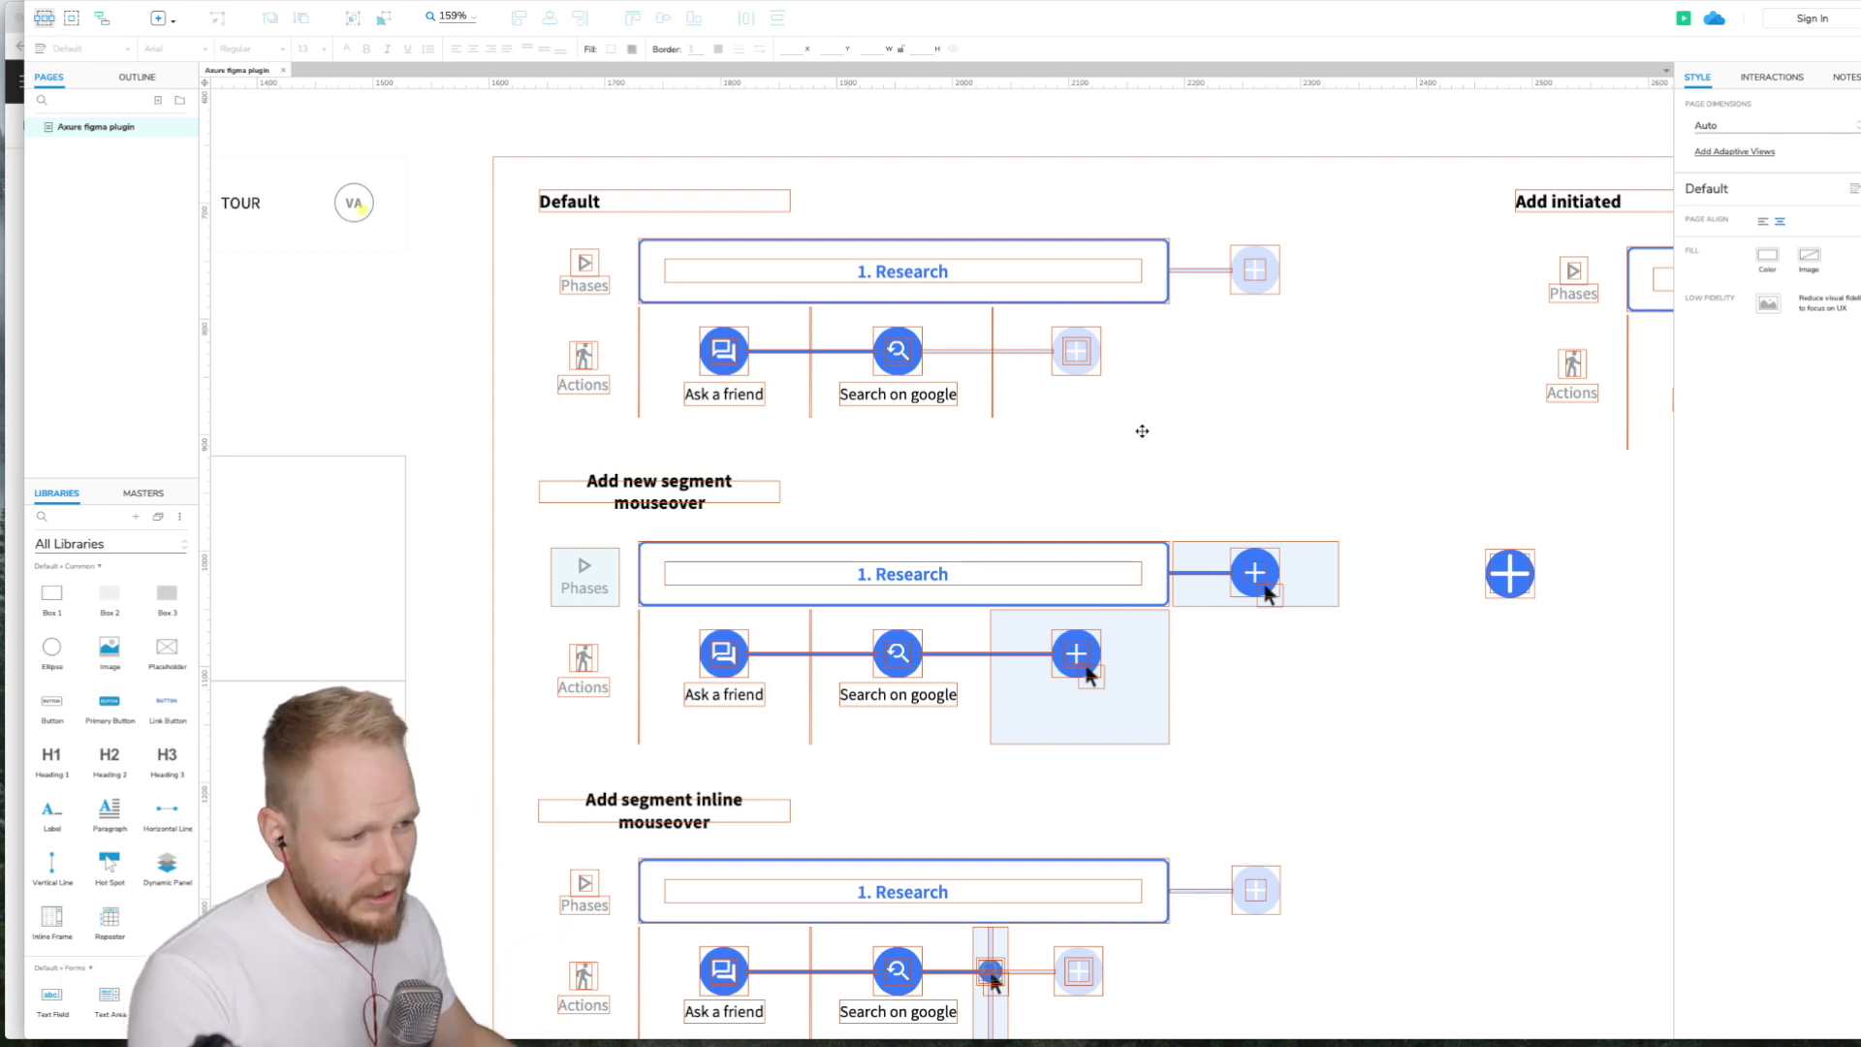
scroll(1142, 430, down, 2)
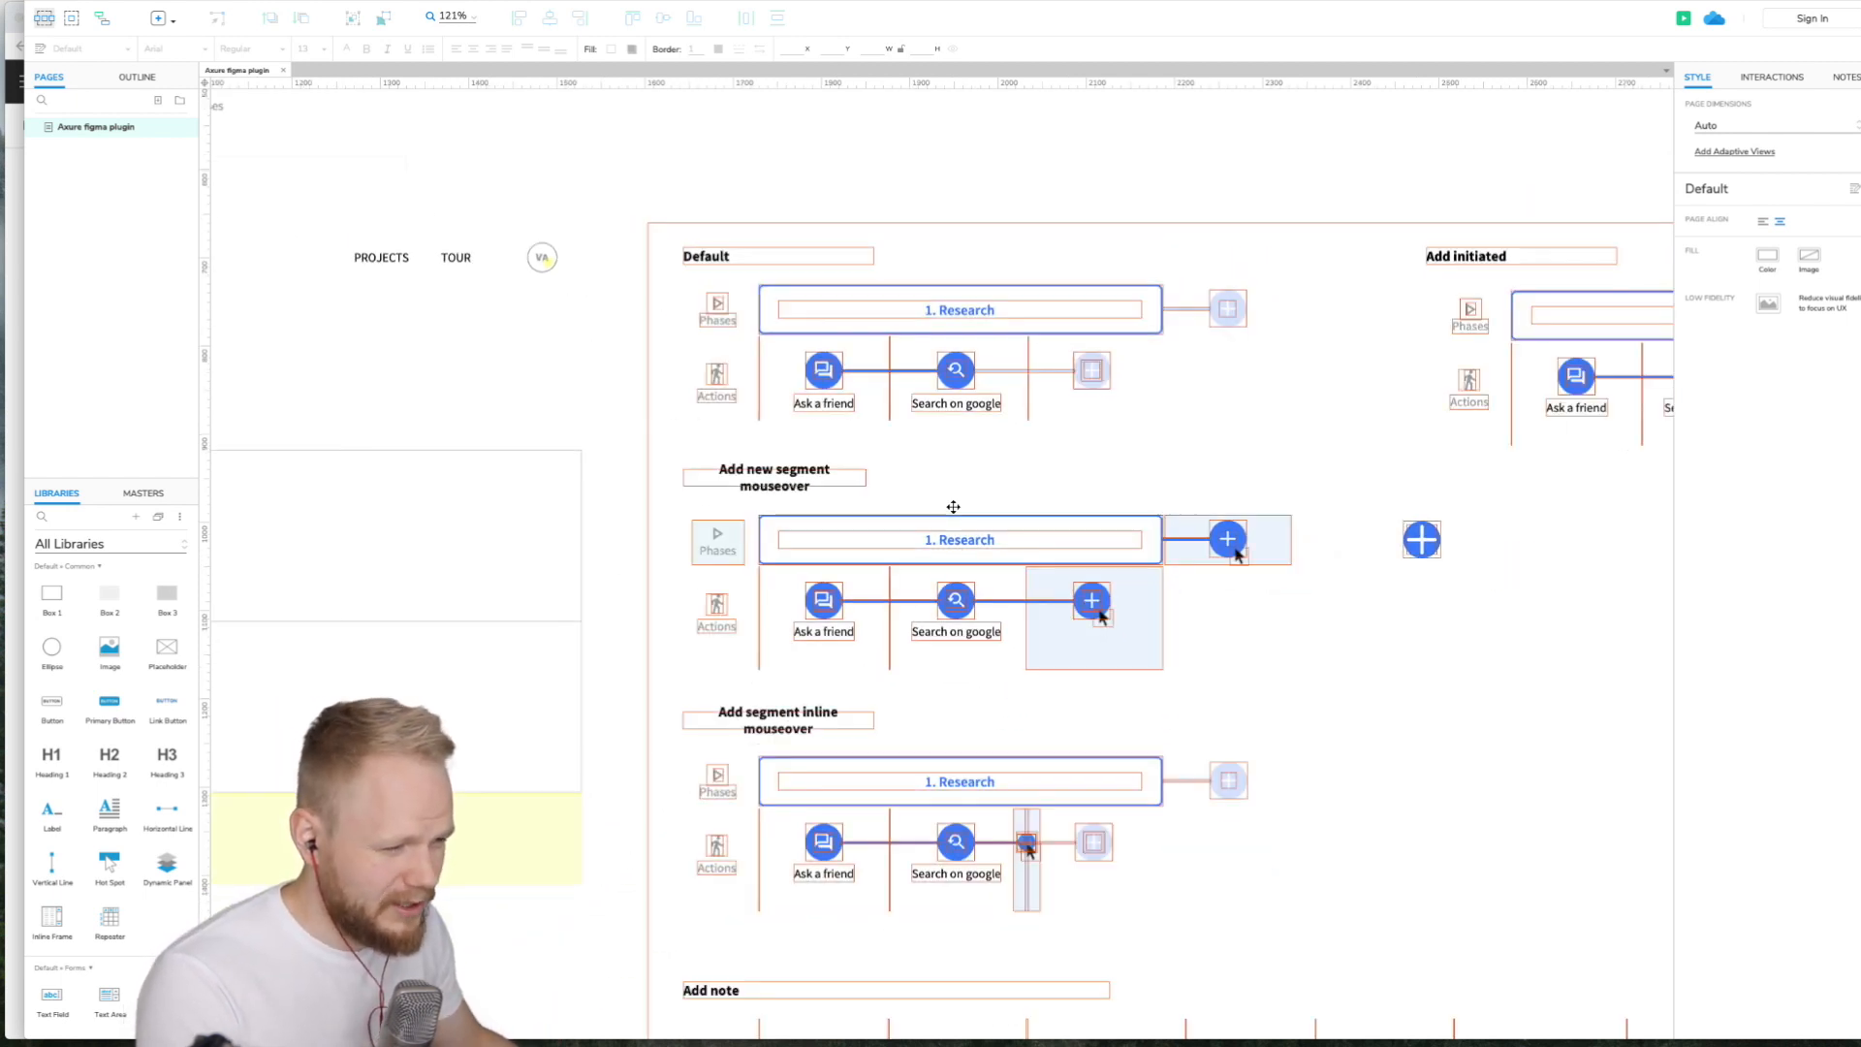
scroll(953, 506, right, 4)
click(556, 486)
click(552, 473)
mouse_move(626, 479)
mouse_down()
mouse_move(708, 477)
mouse_move(642, 473)
mouse_up()
double_click(543, 478)
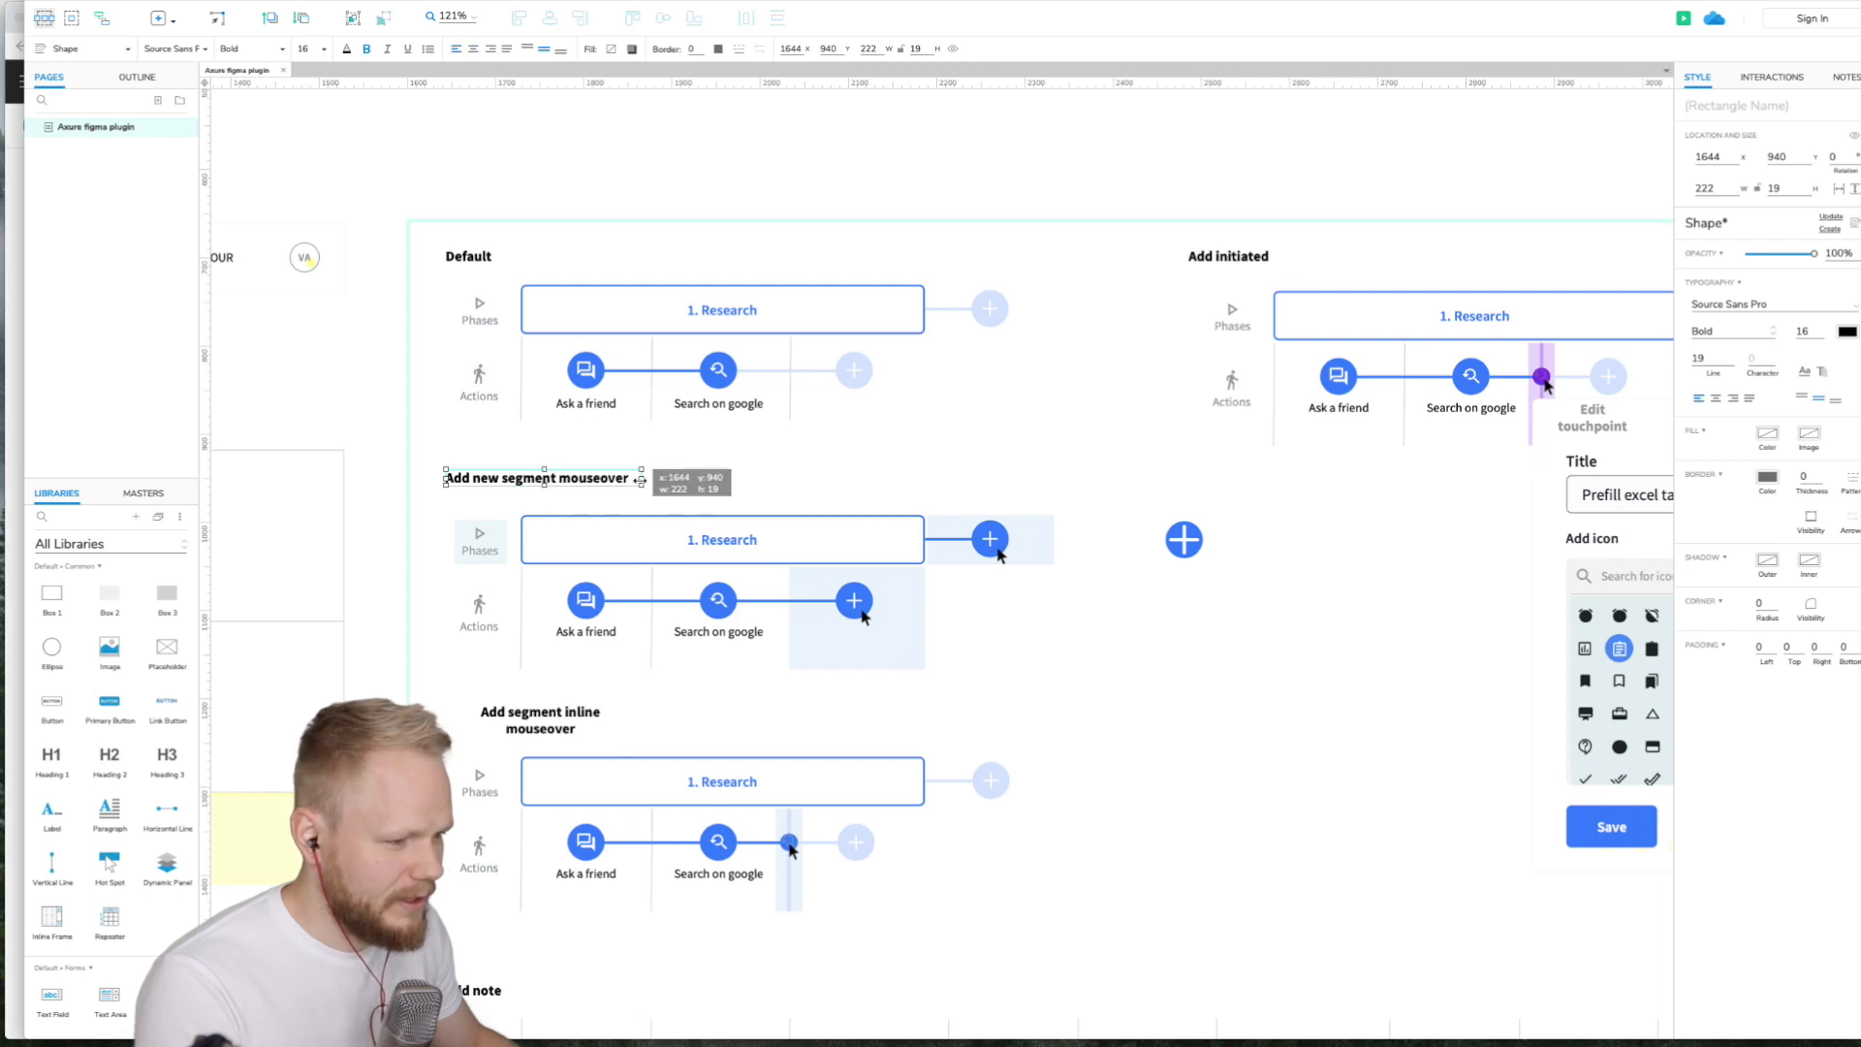
- Inspect the pasted Edit touchpoint popup and its icon selector on the Axure page
click(540, 722)
click(1697, 400)
click(1220, 746)
scroll(1220, 748, right, 7)
scroll(880, 626, up, 1)
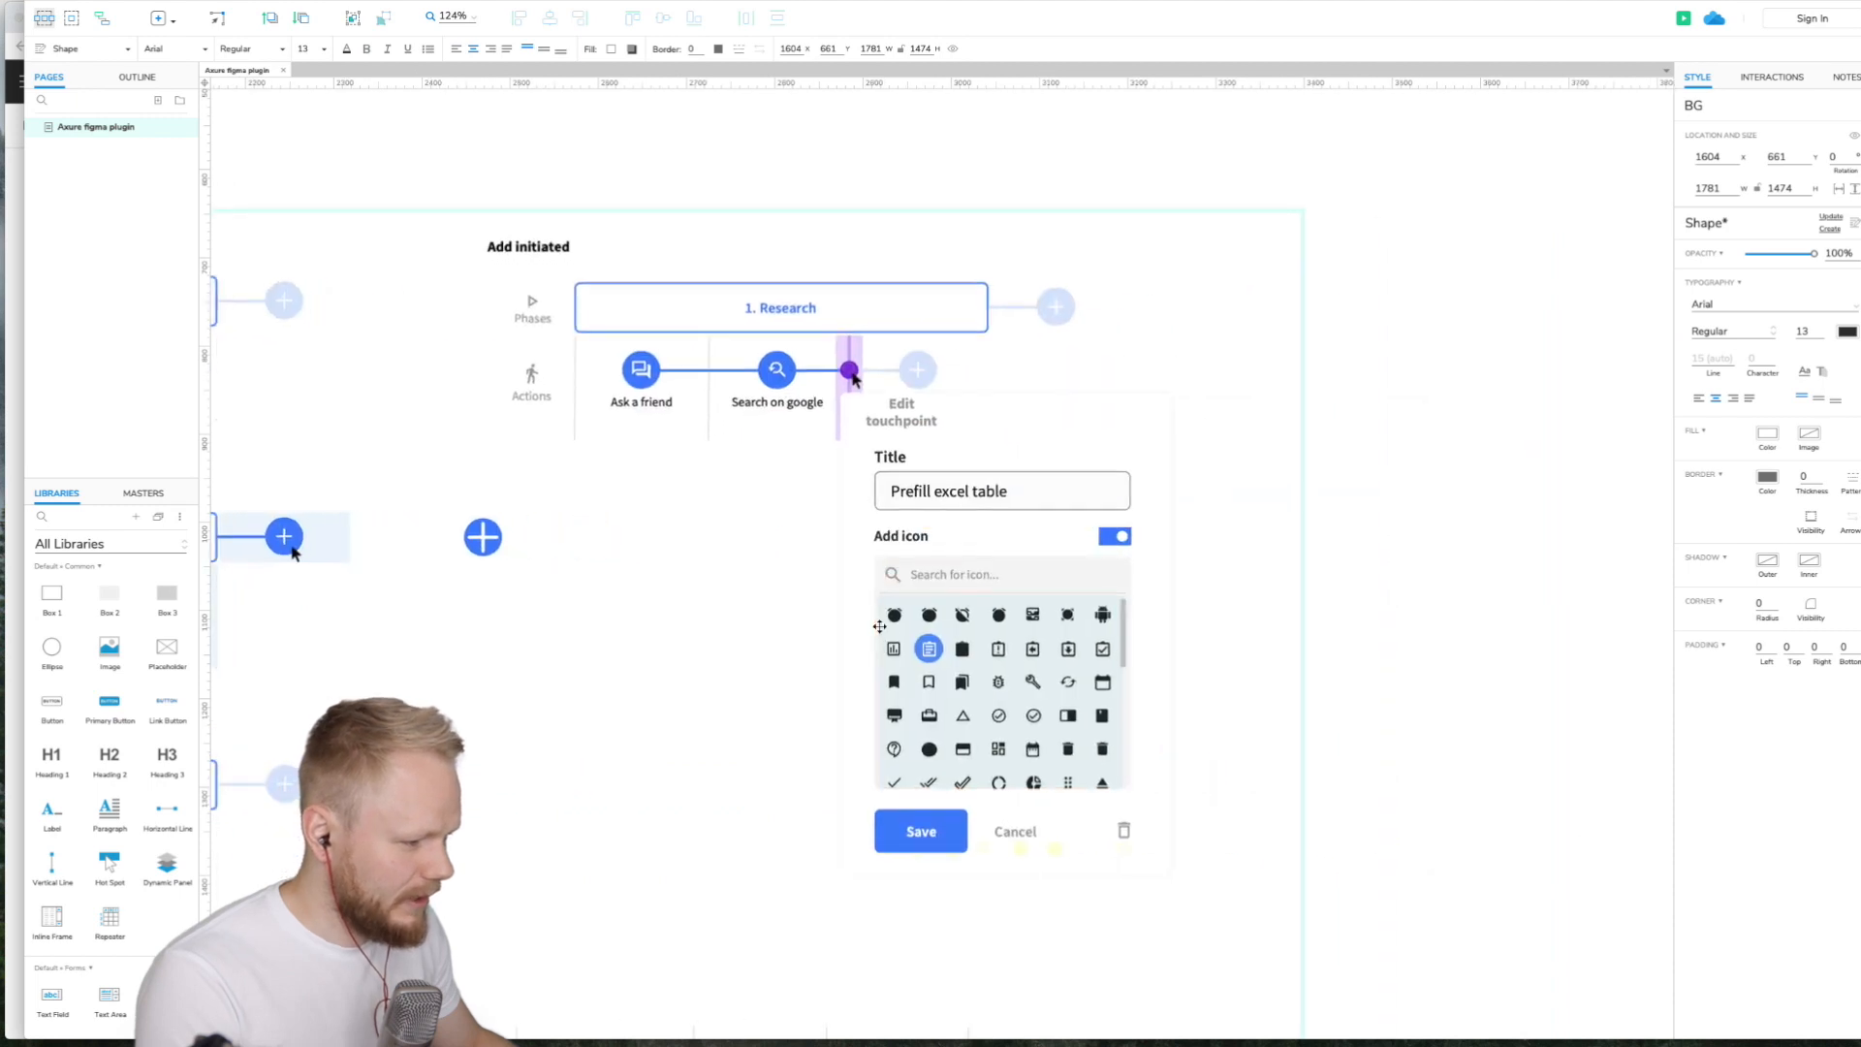
scroll(879, 627, up, 6)
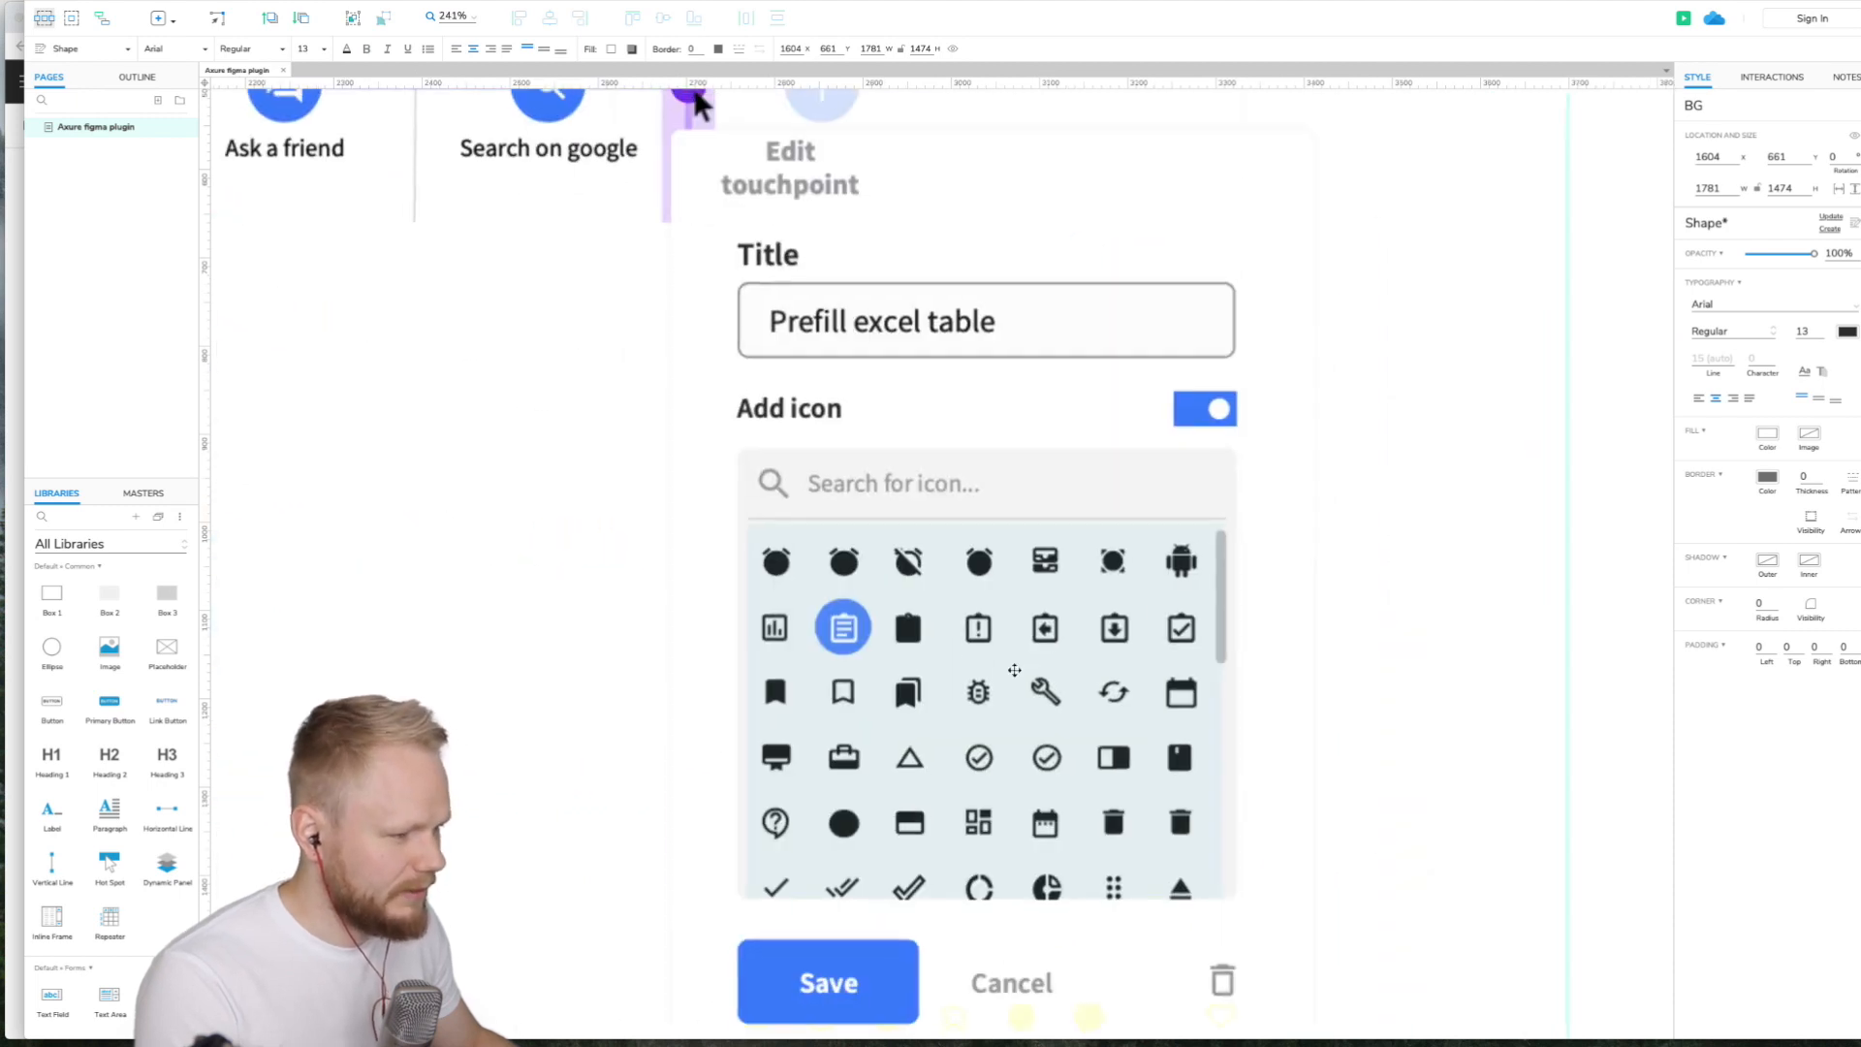
scroll(1015, 669, up, 1)
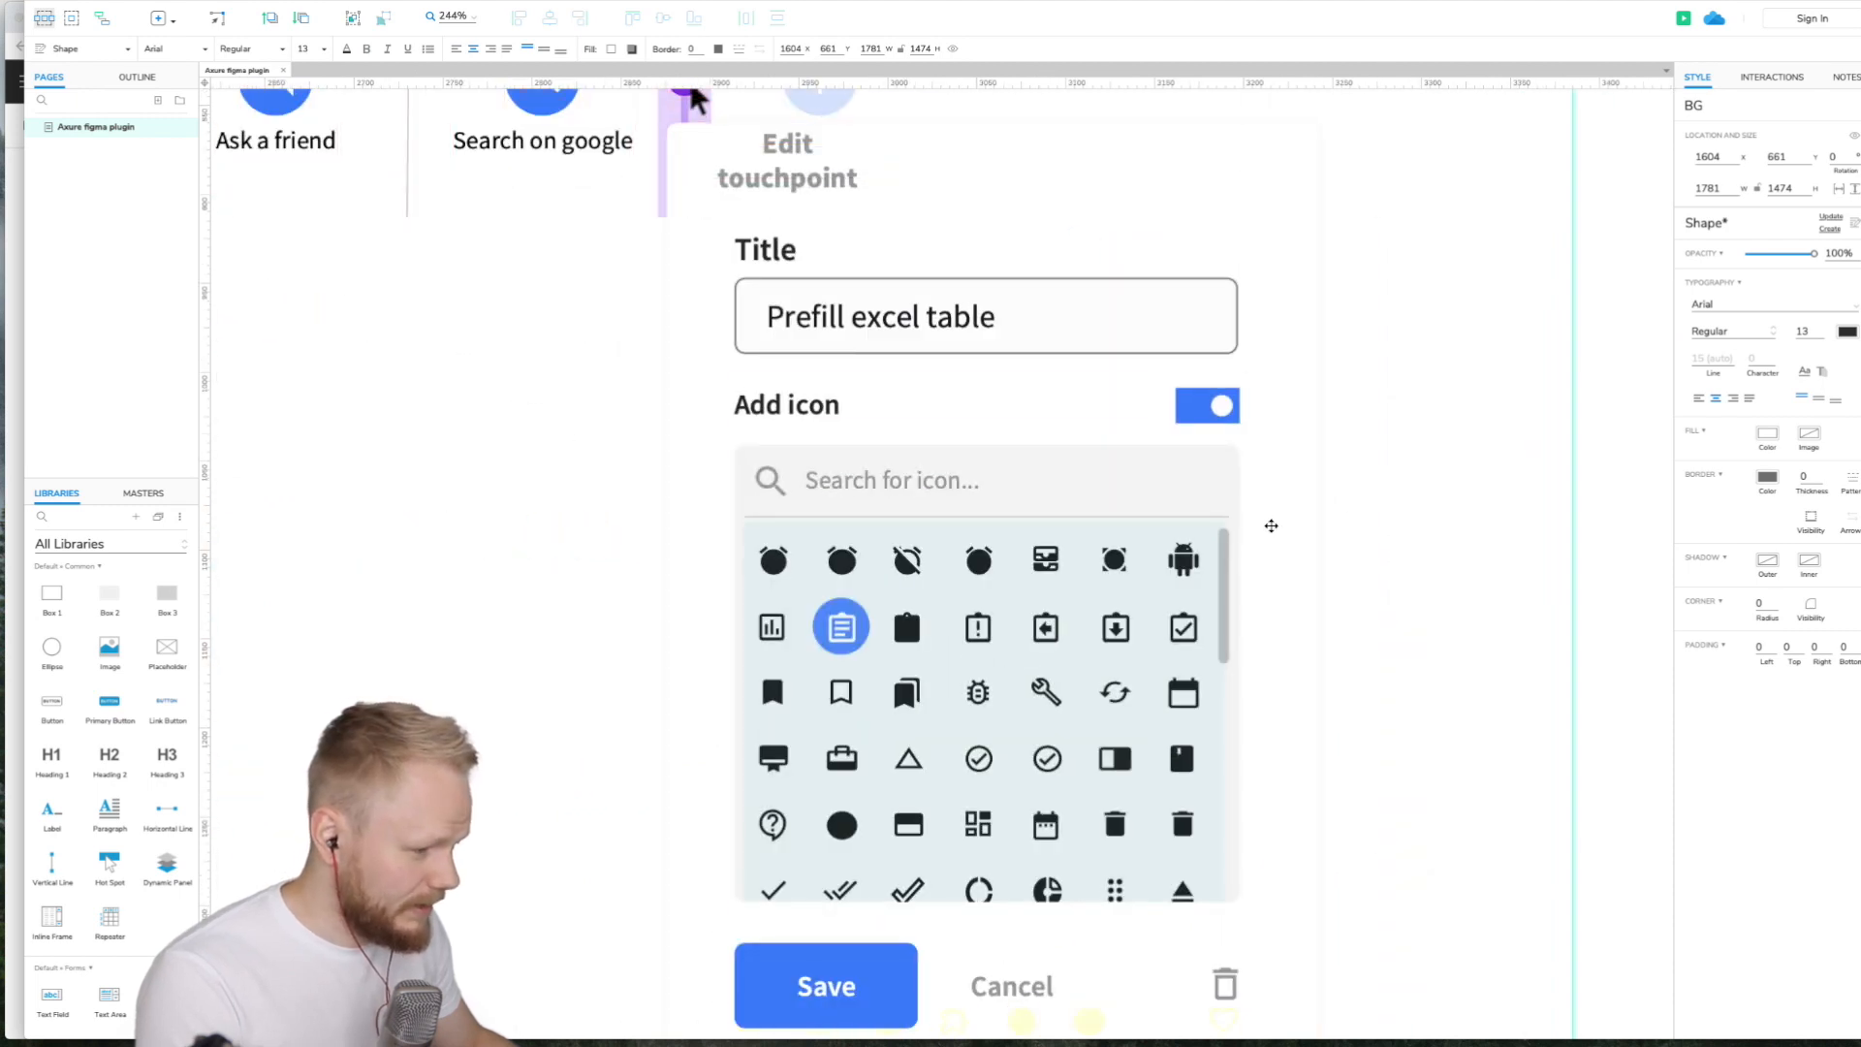
click(782, 563)
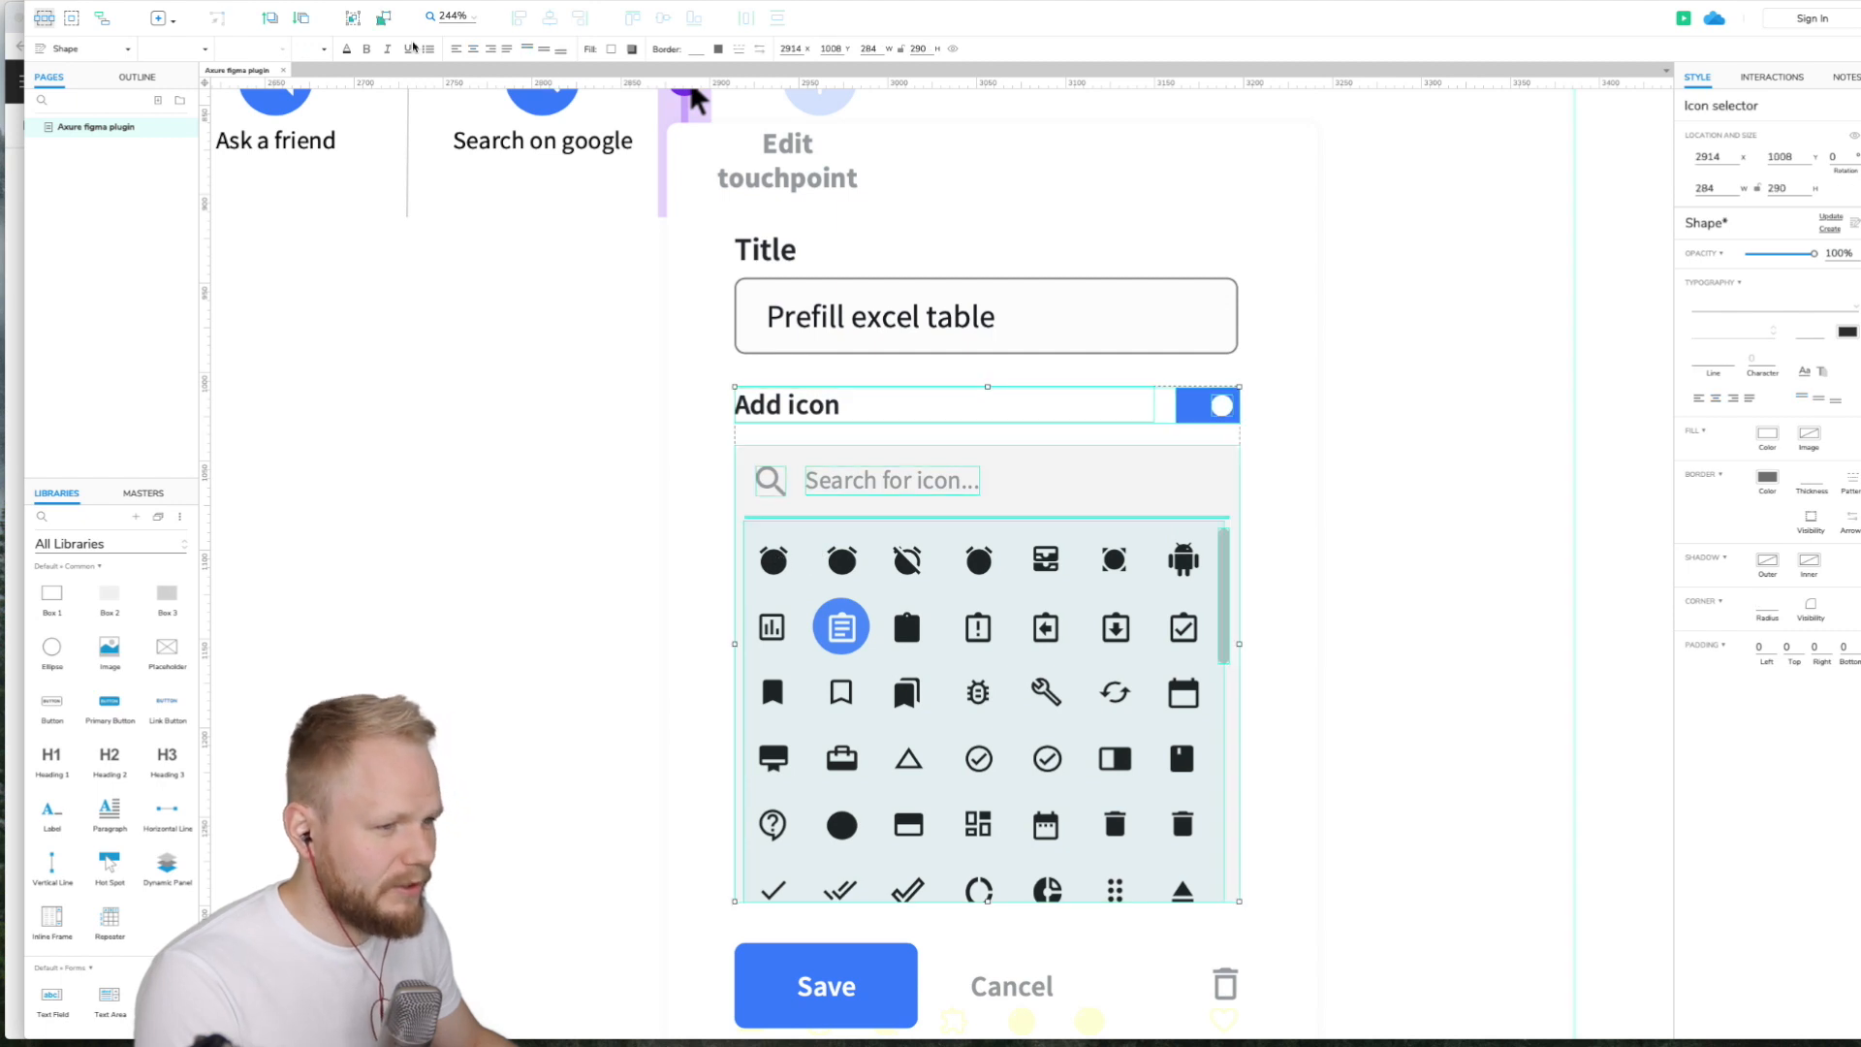
- Switch to Figma and inspect the icon selector layers of the Edit touchpoint popup
click(17, 203)
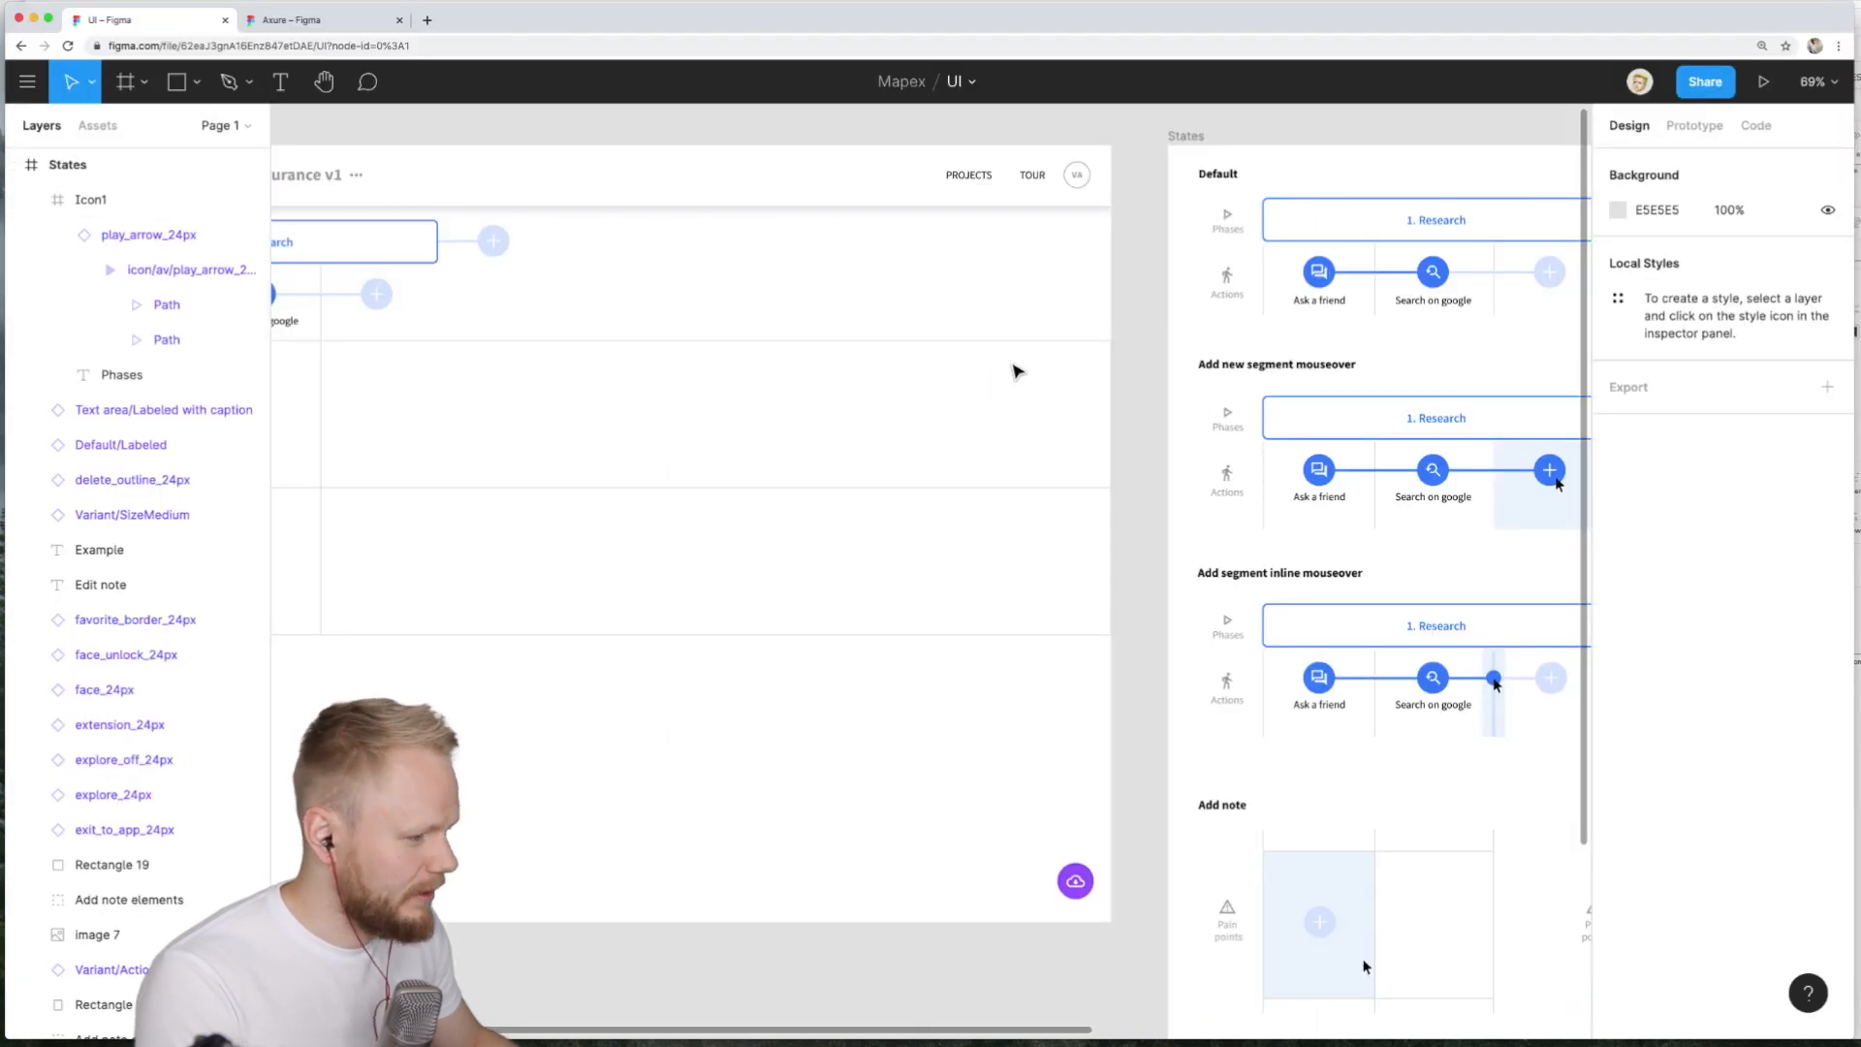
scroll(1437, 749, up, 3)
scroll(1436, 749, up, 8)
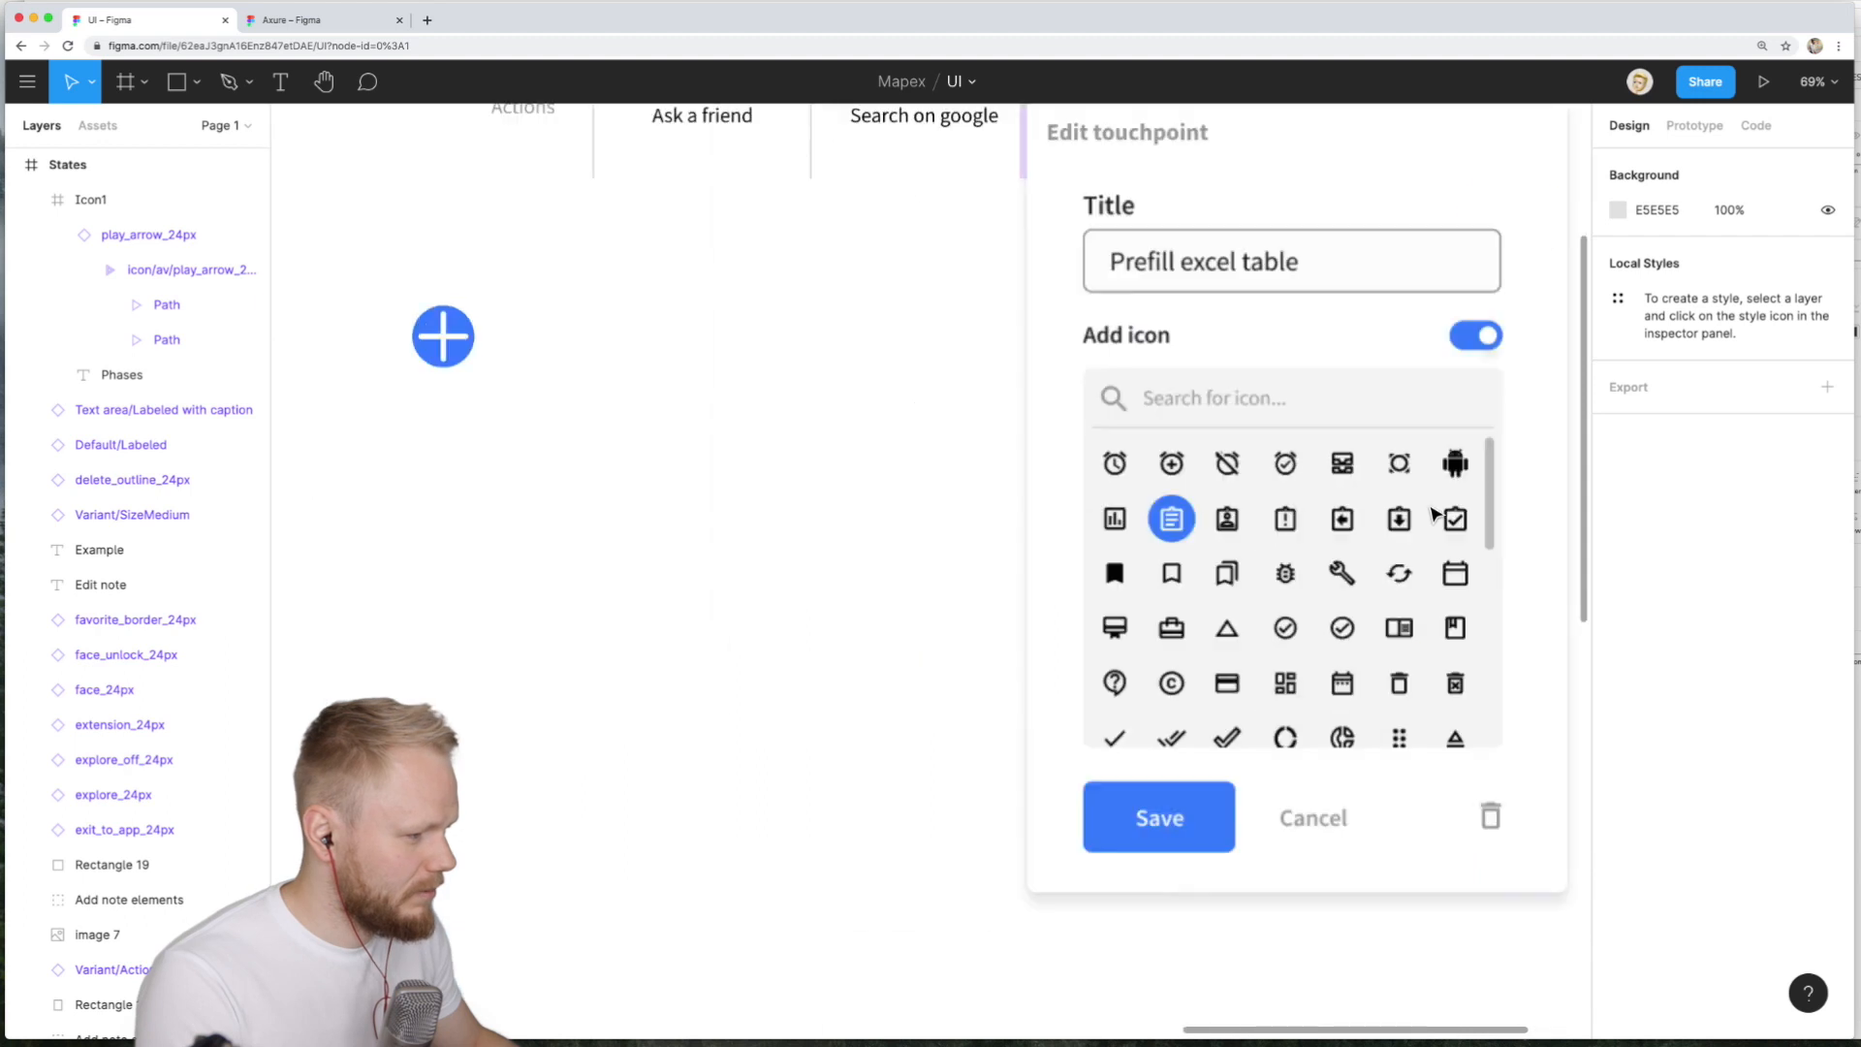
click(832, 438)
scroll(454, 466, up, 1)
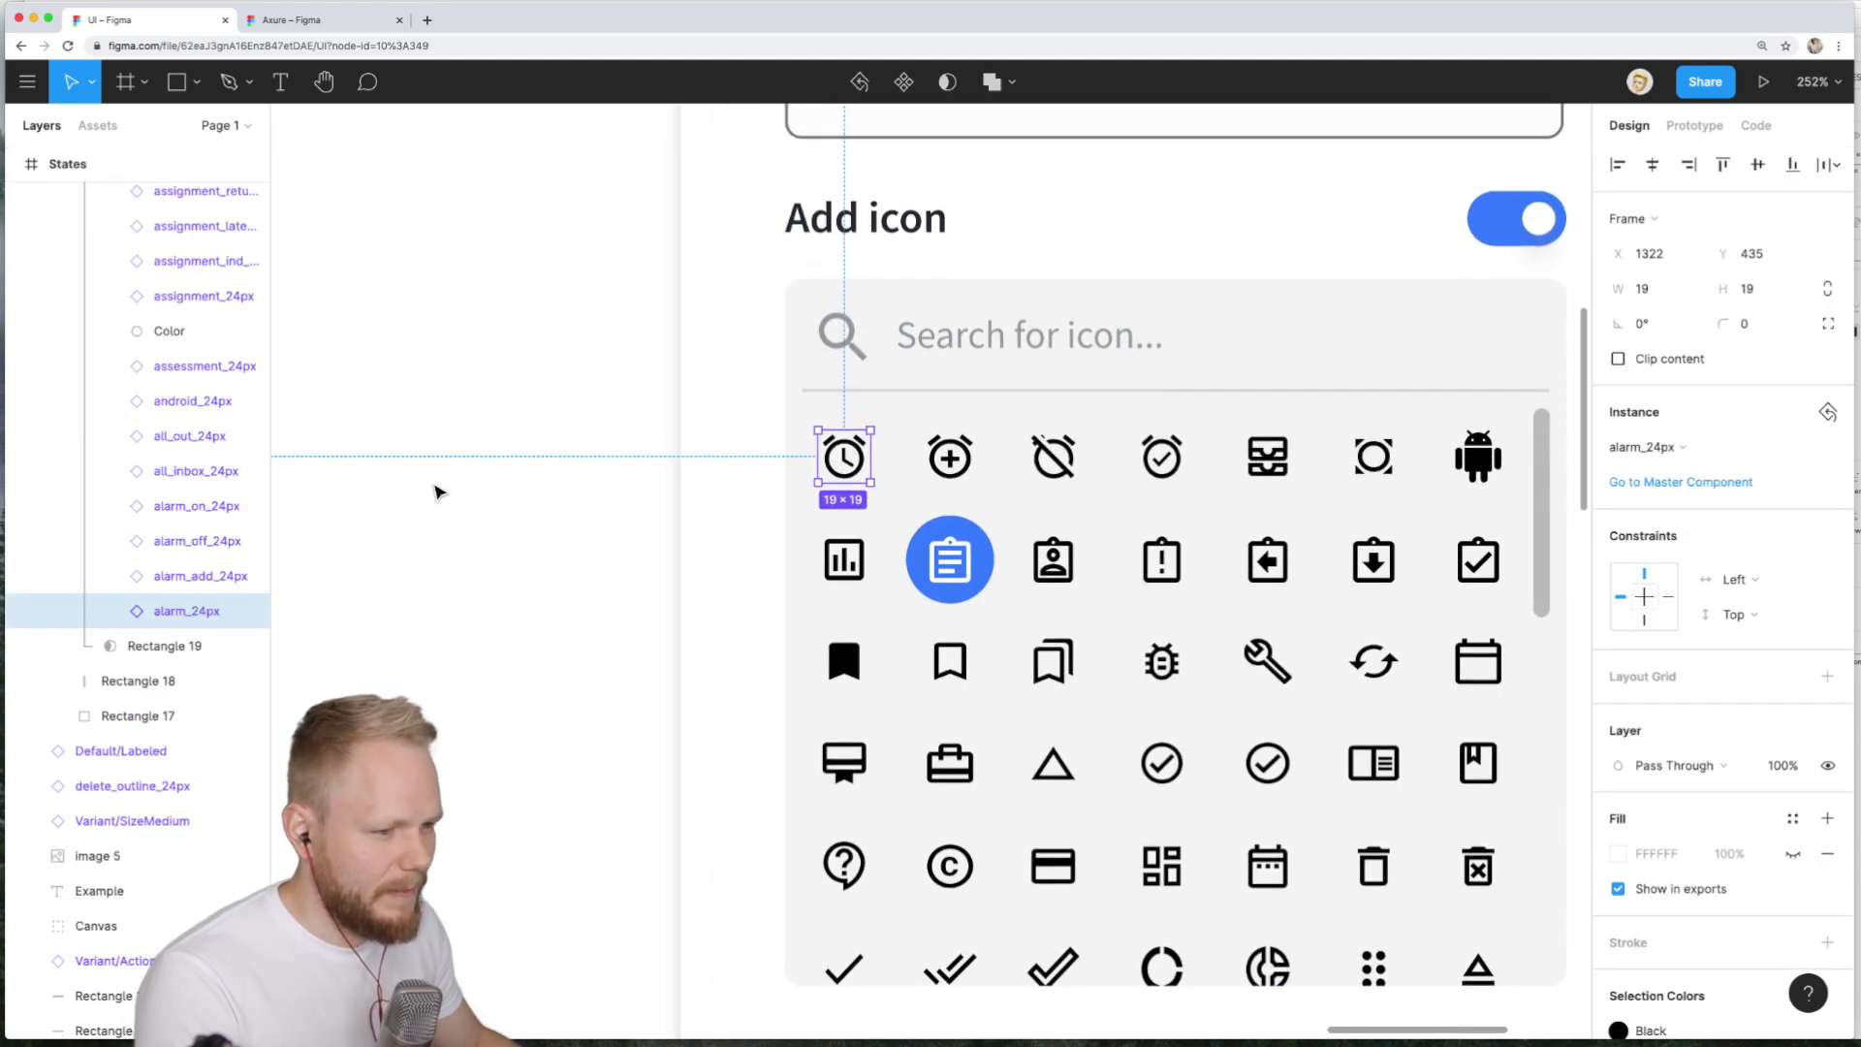
scroll(207, 636, up, 2)
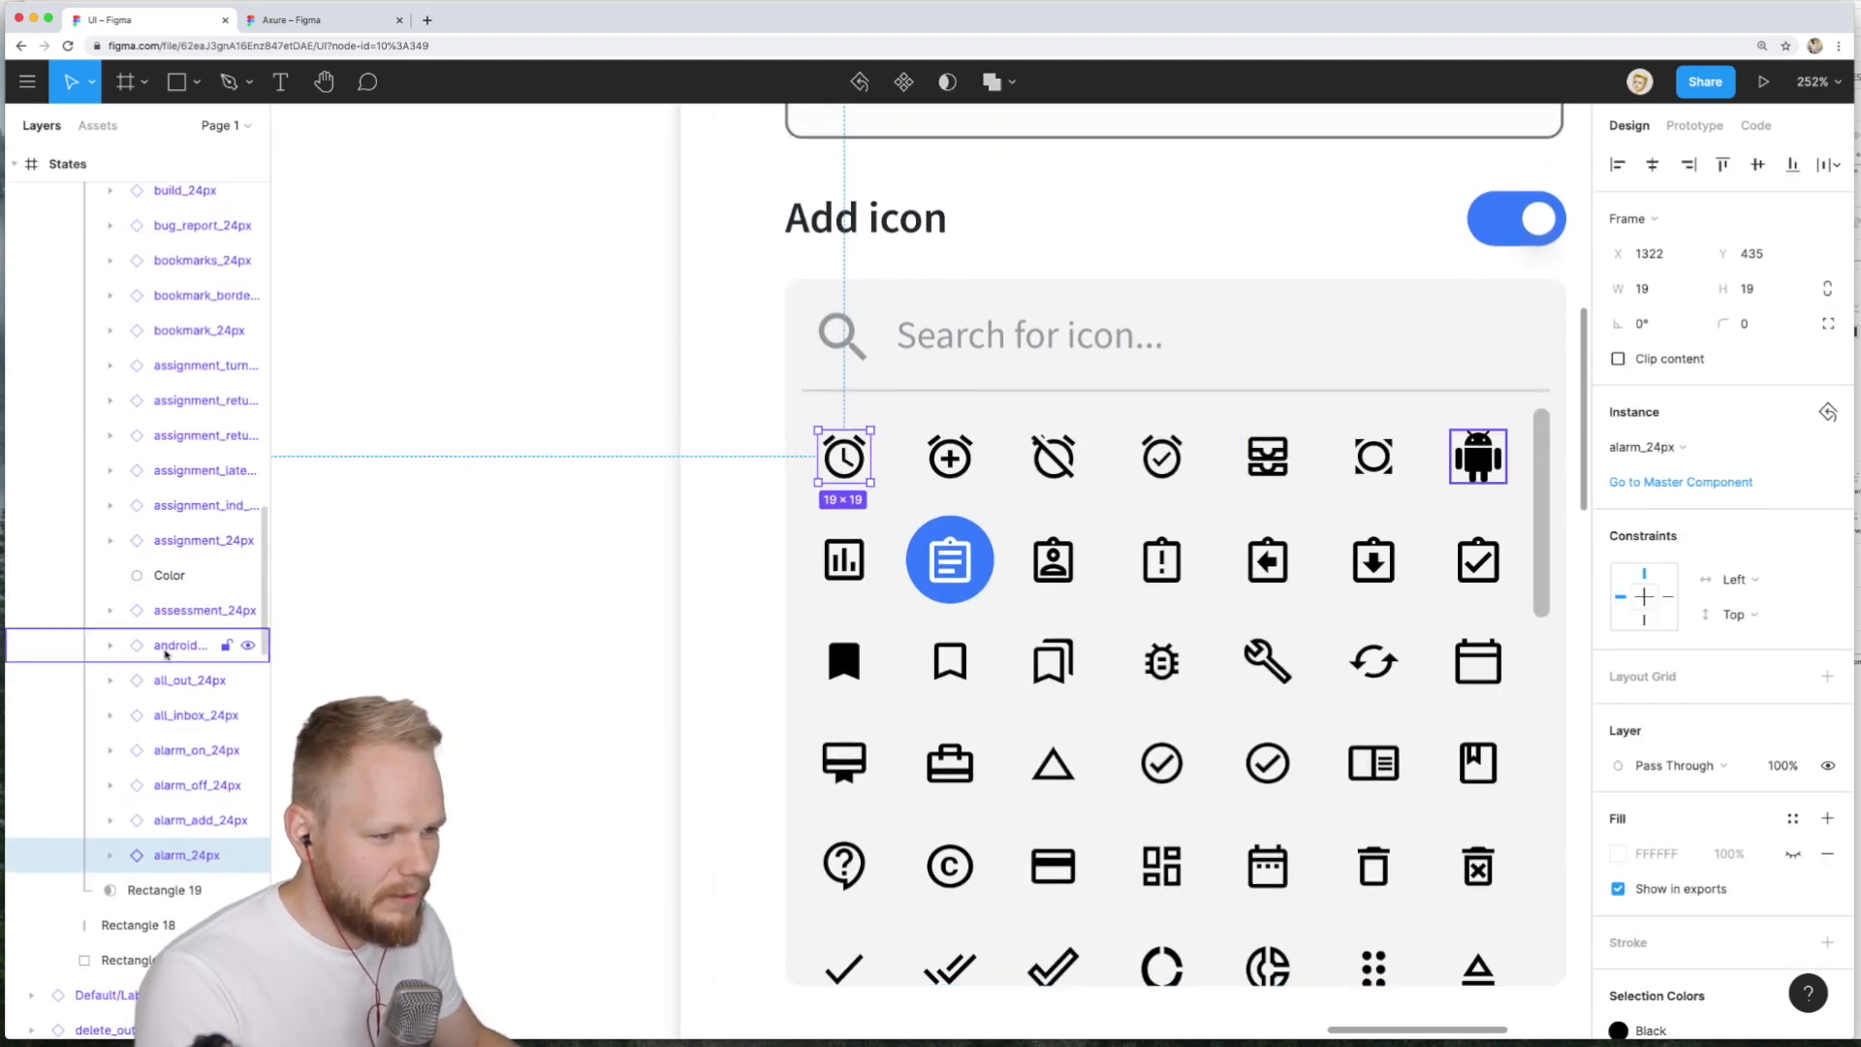
scroll(165, 644, up, 6)
scroll(165, 647, down, 5)
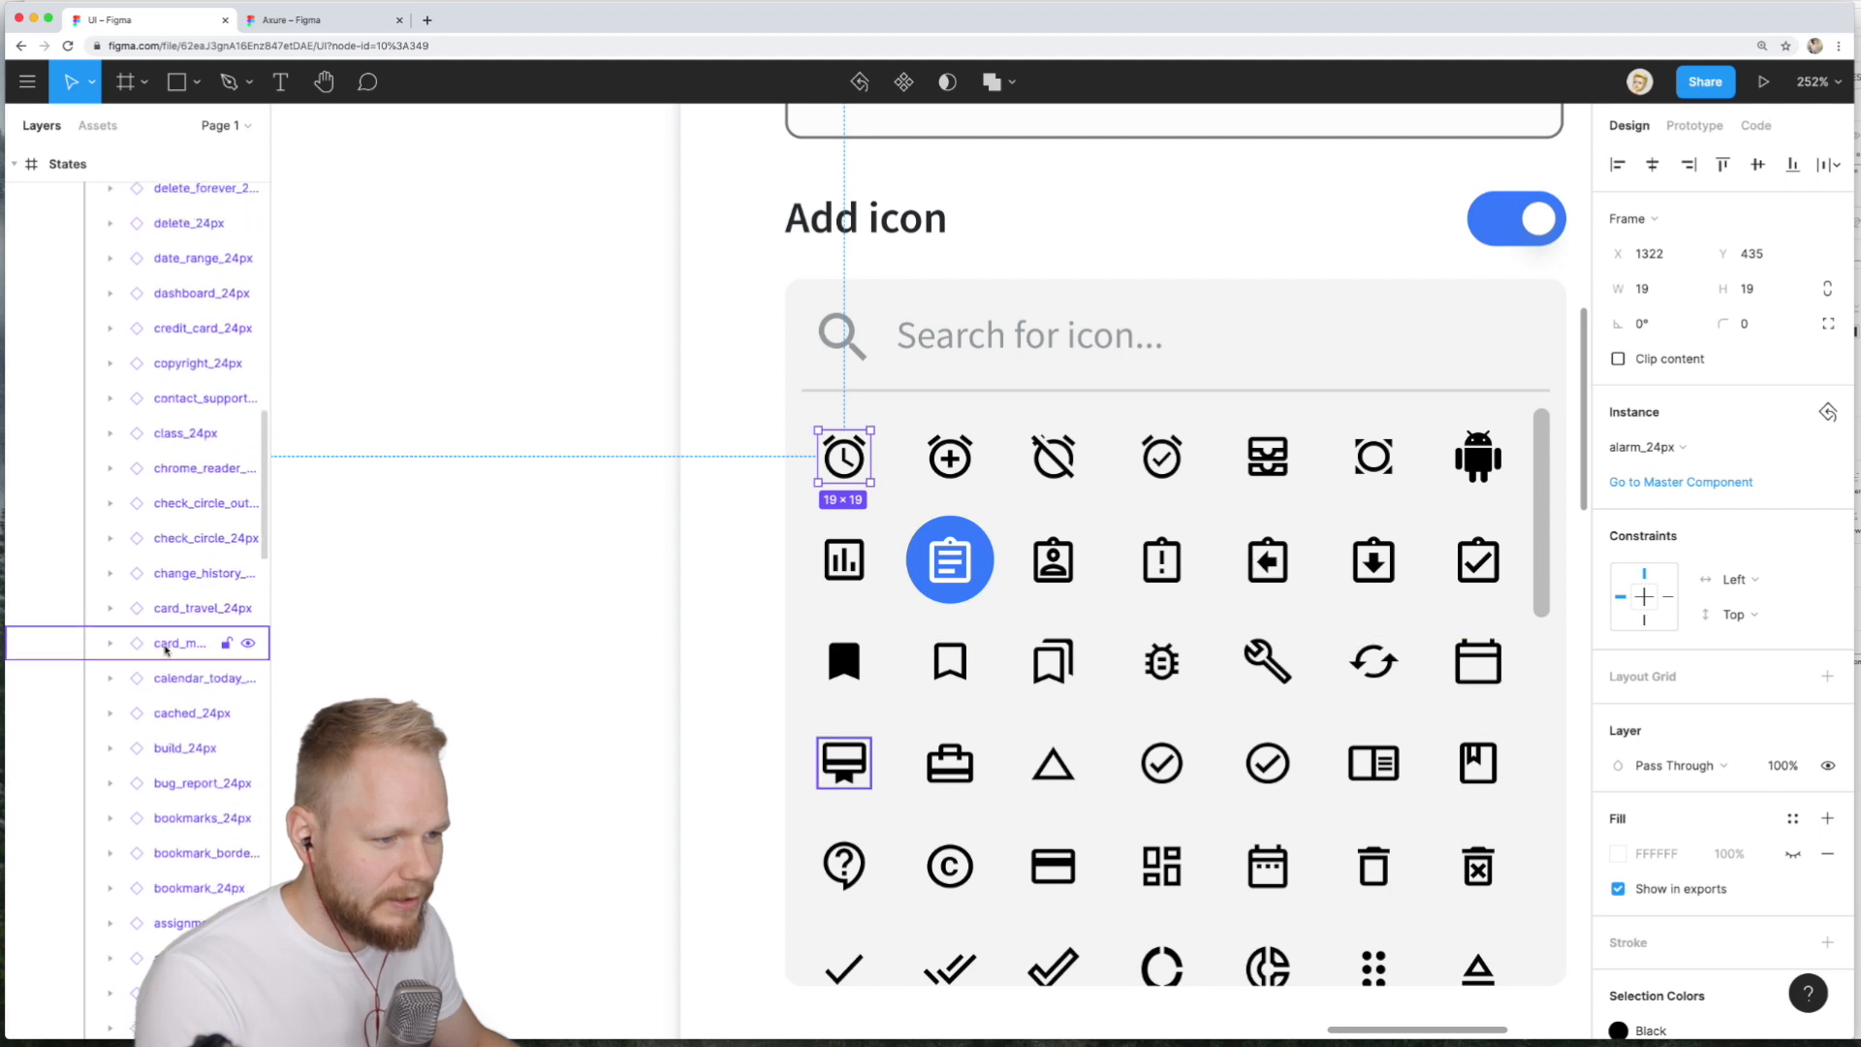
scroll(1034, 593, down, 5)
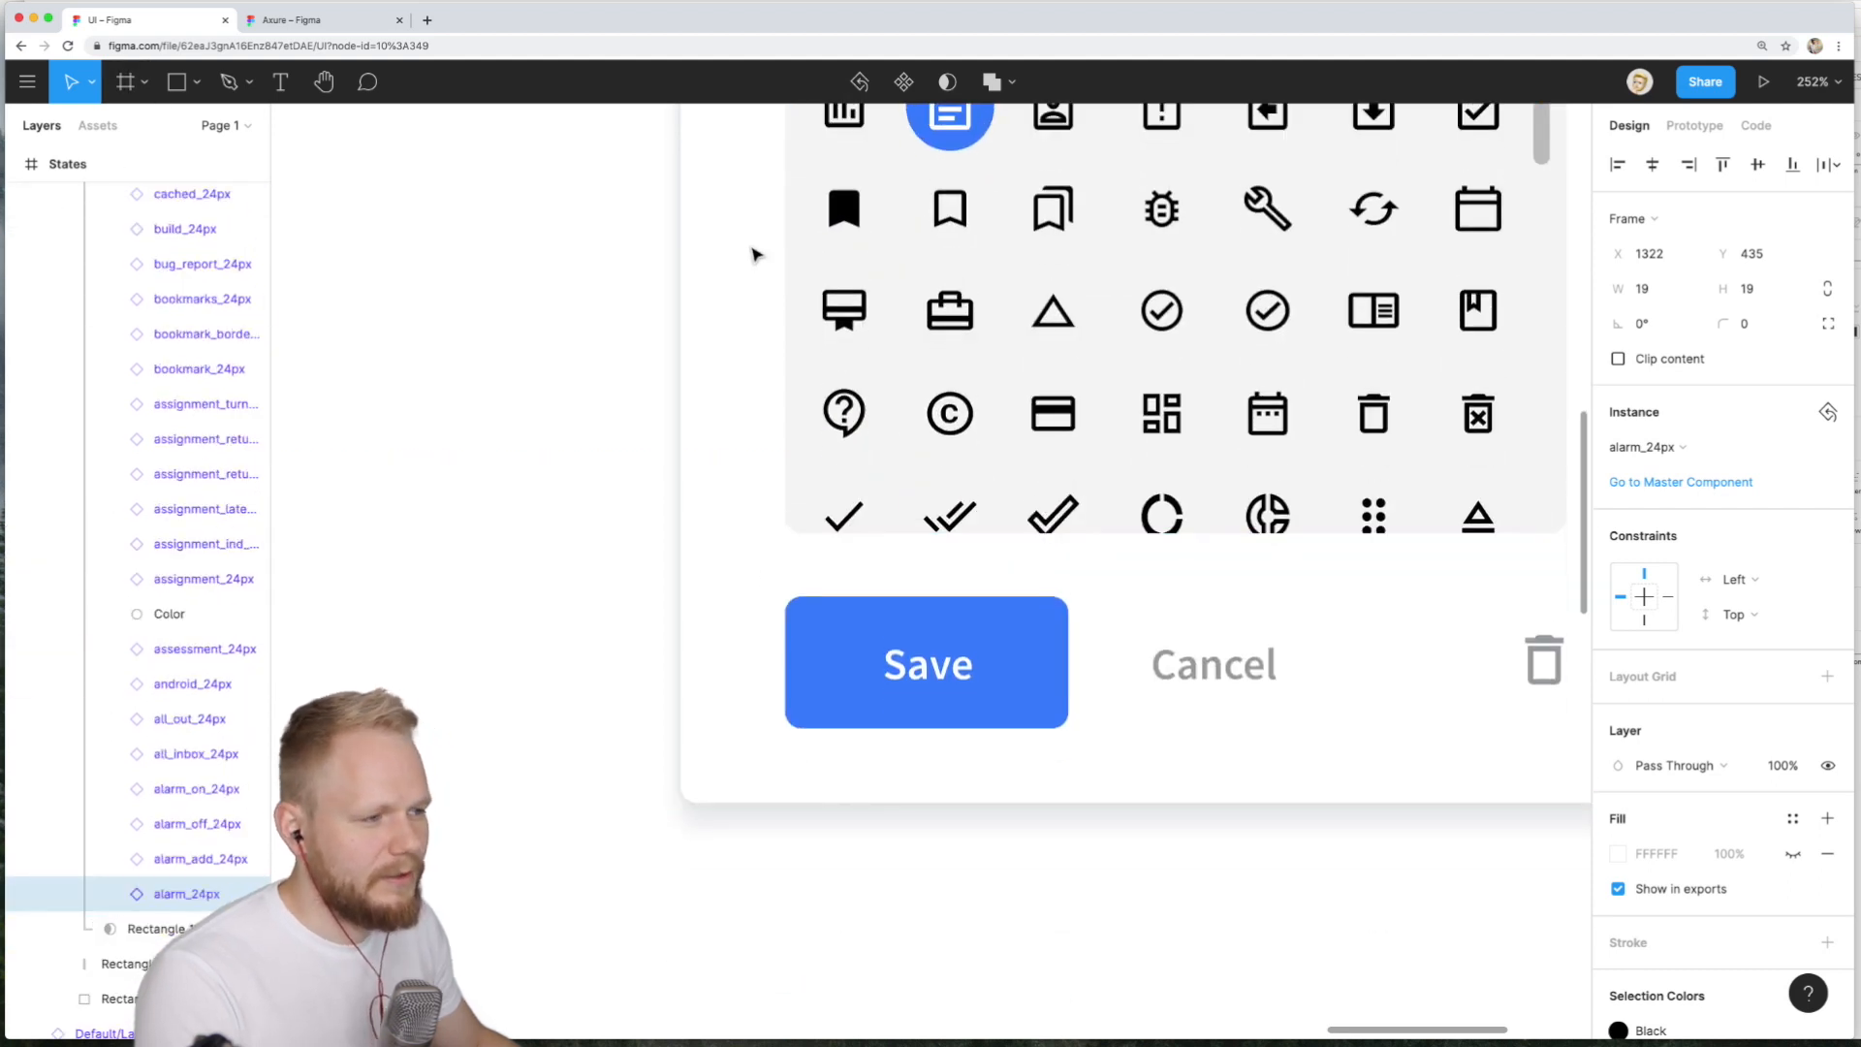
scroll(804, 388, up, 4)
scroll(805, 388, up, 1)
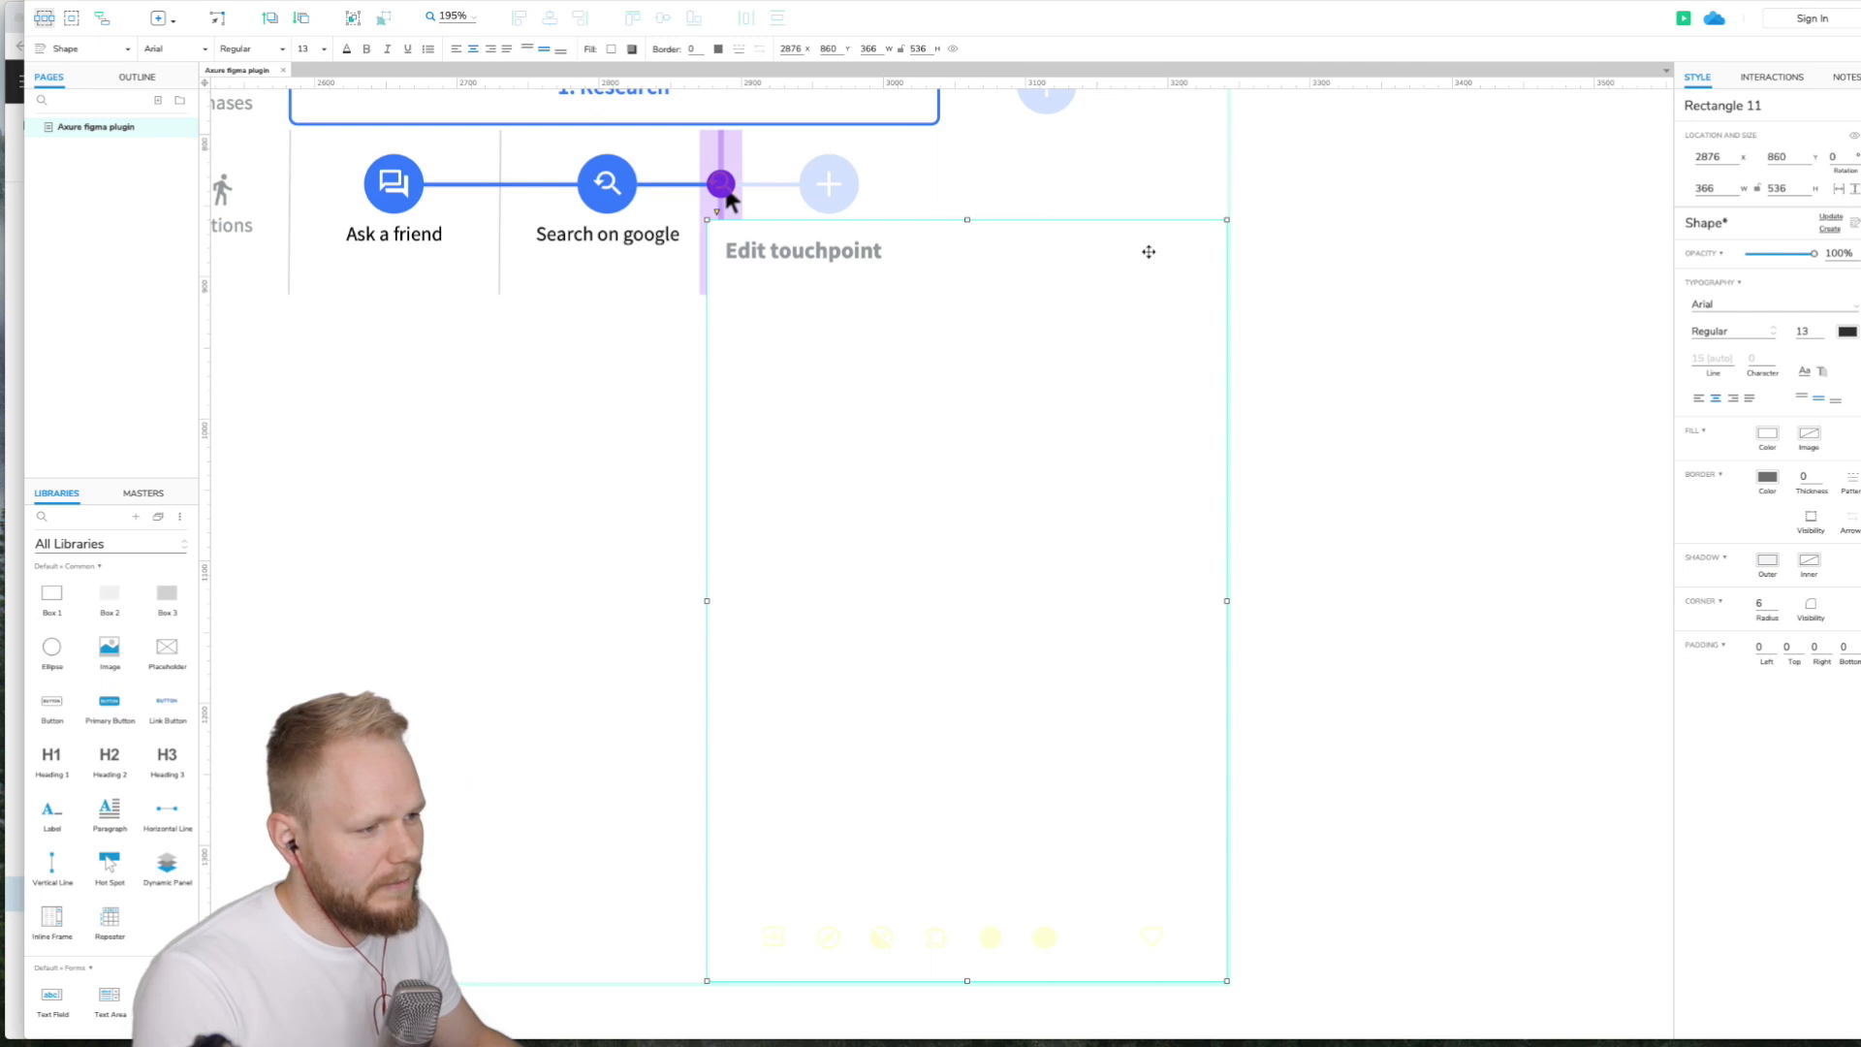
- Select the pasted Edit touchpoint popup in Axure to check its grouping
scroll(1220, 557, down, 1)
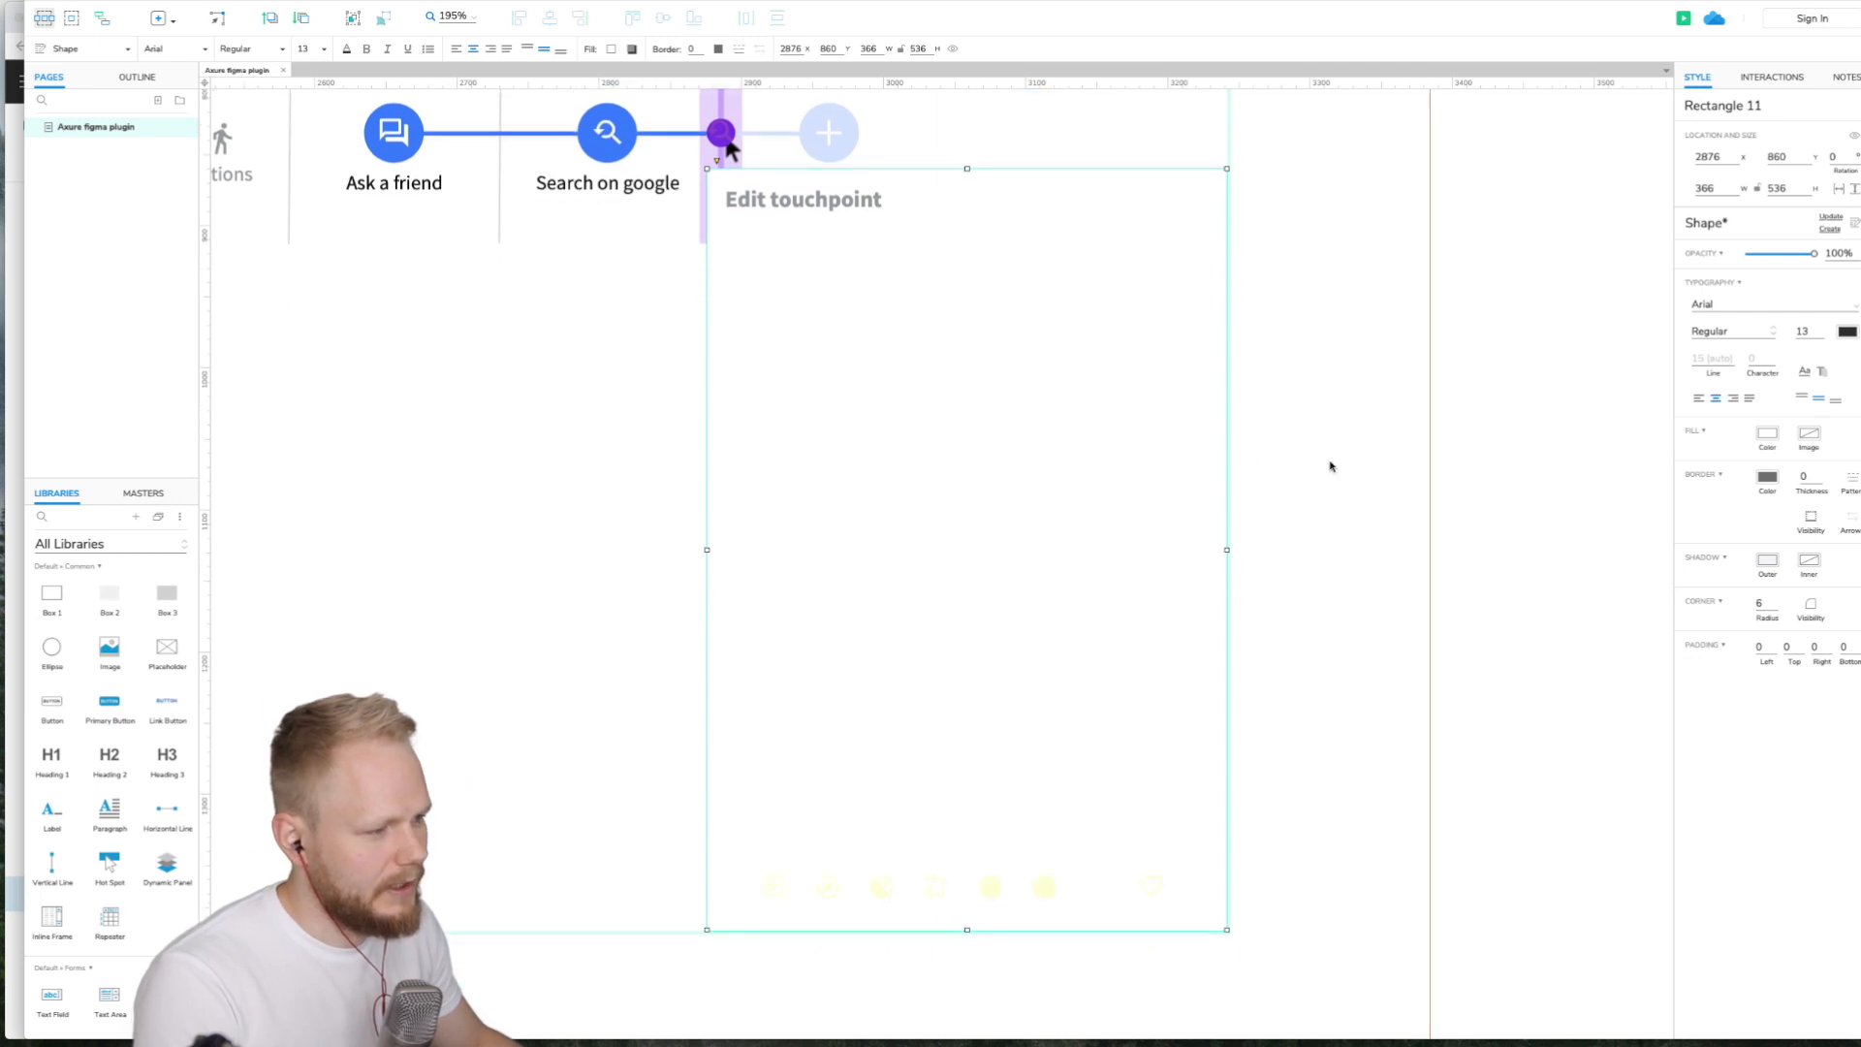
click(1330, 465)
click(1150, 206)
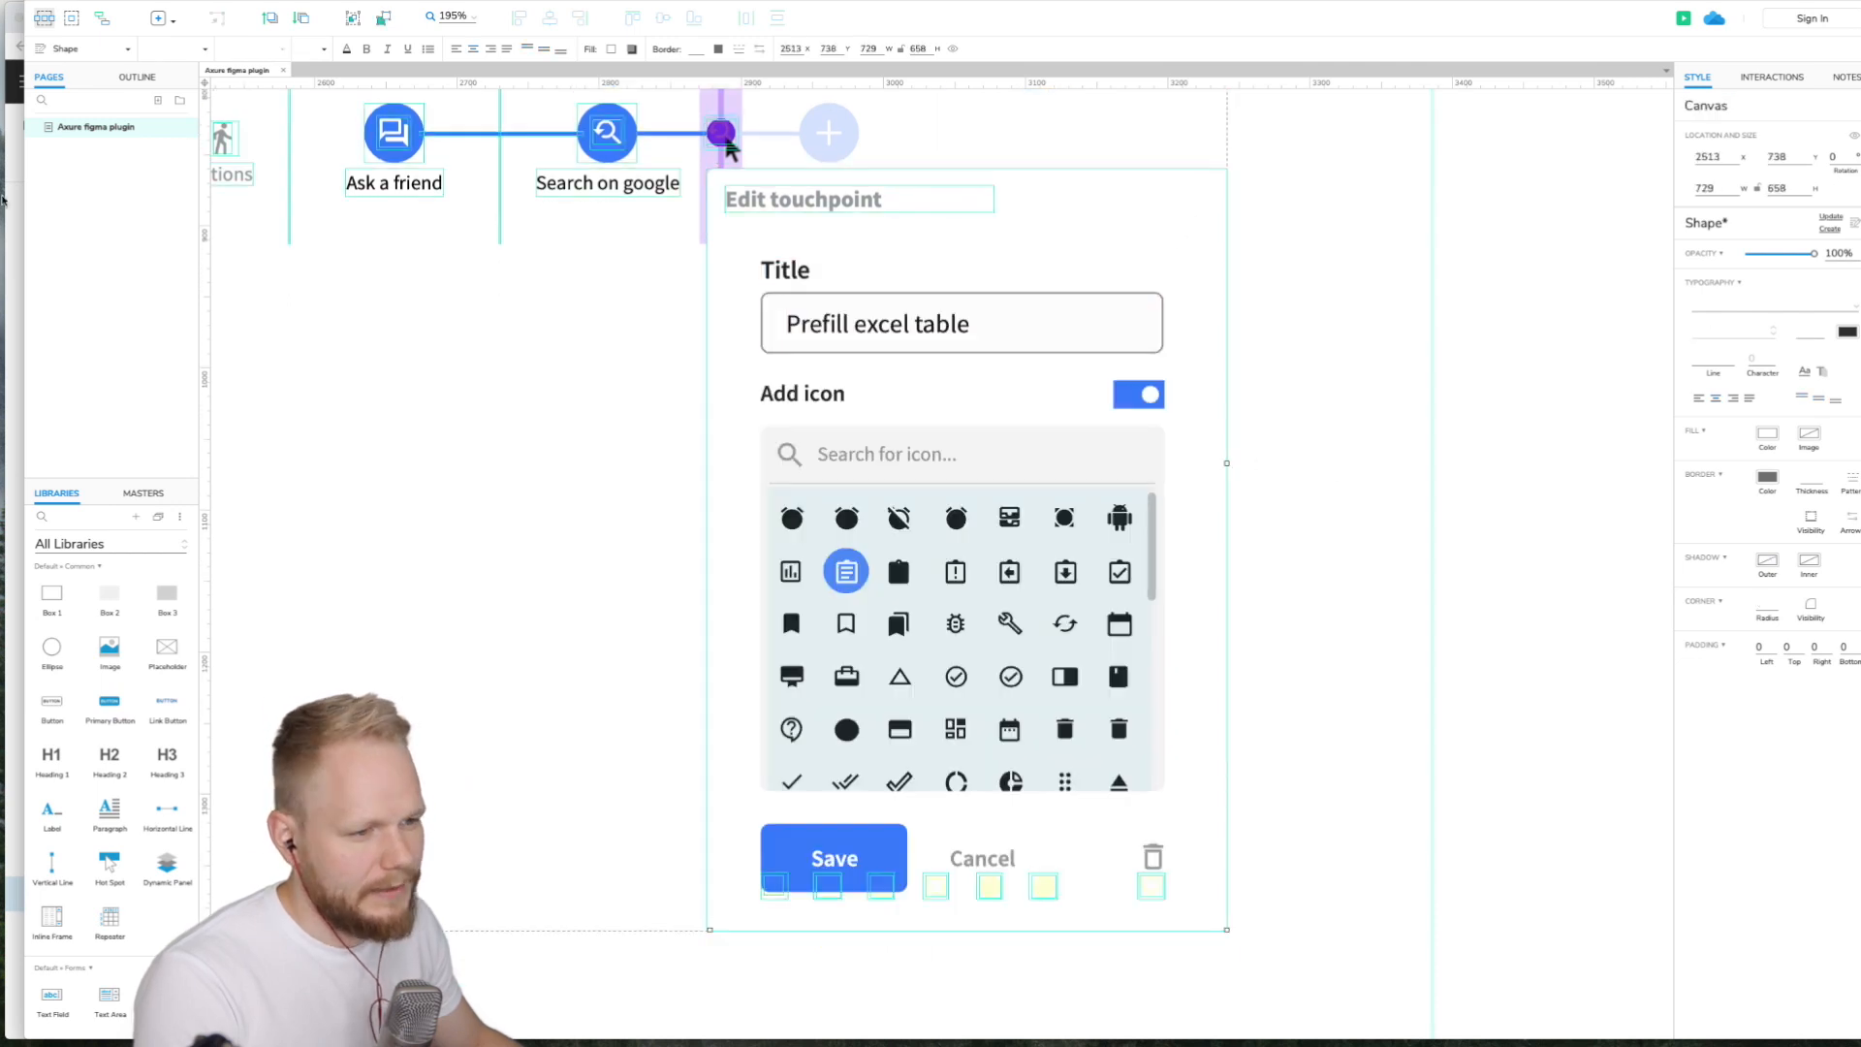
- Switch to Figma and wrap the Edit touchpoint popup and its elements in a new frame
click(14, 224)
scroll(763, 367, down, 10)
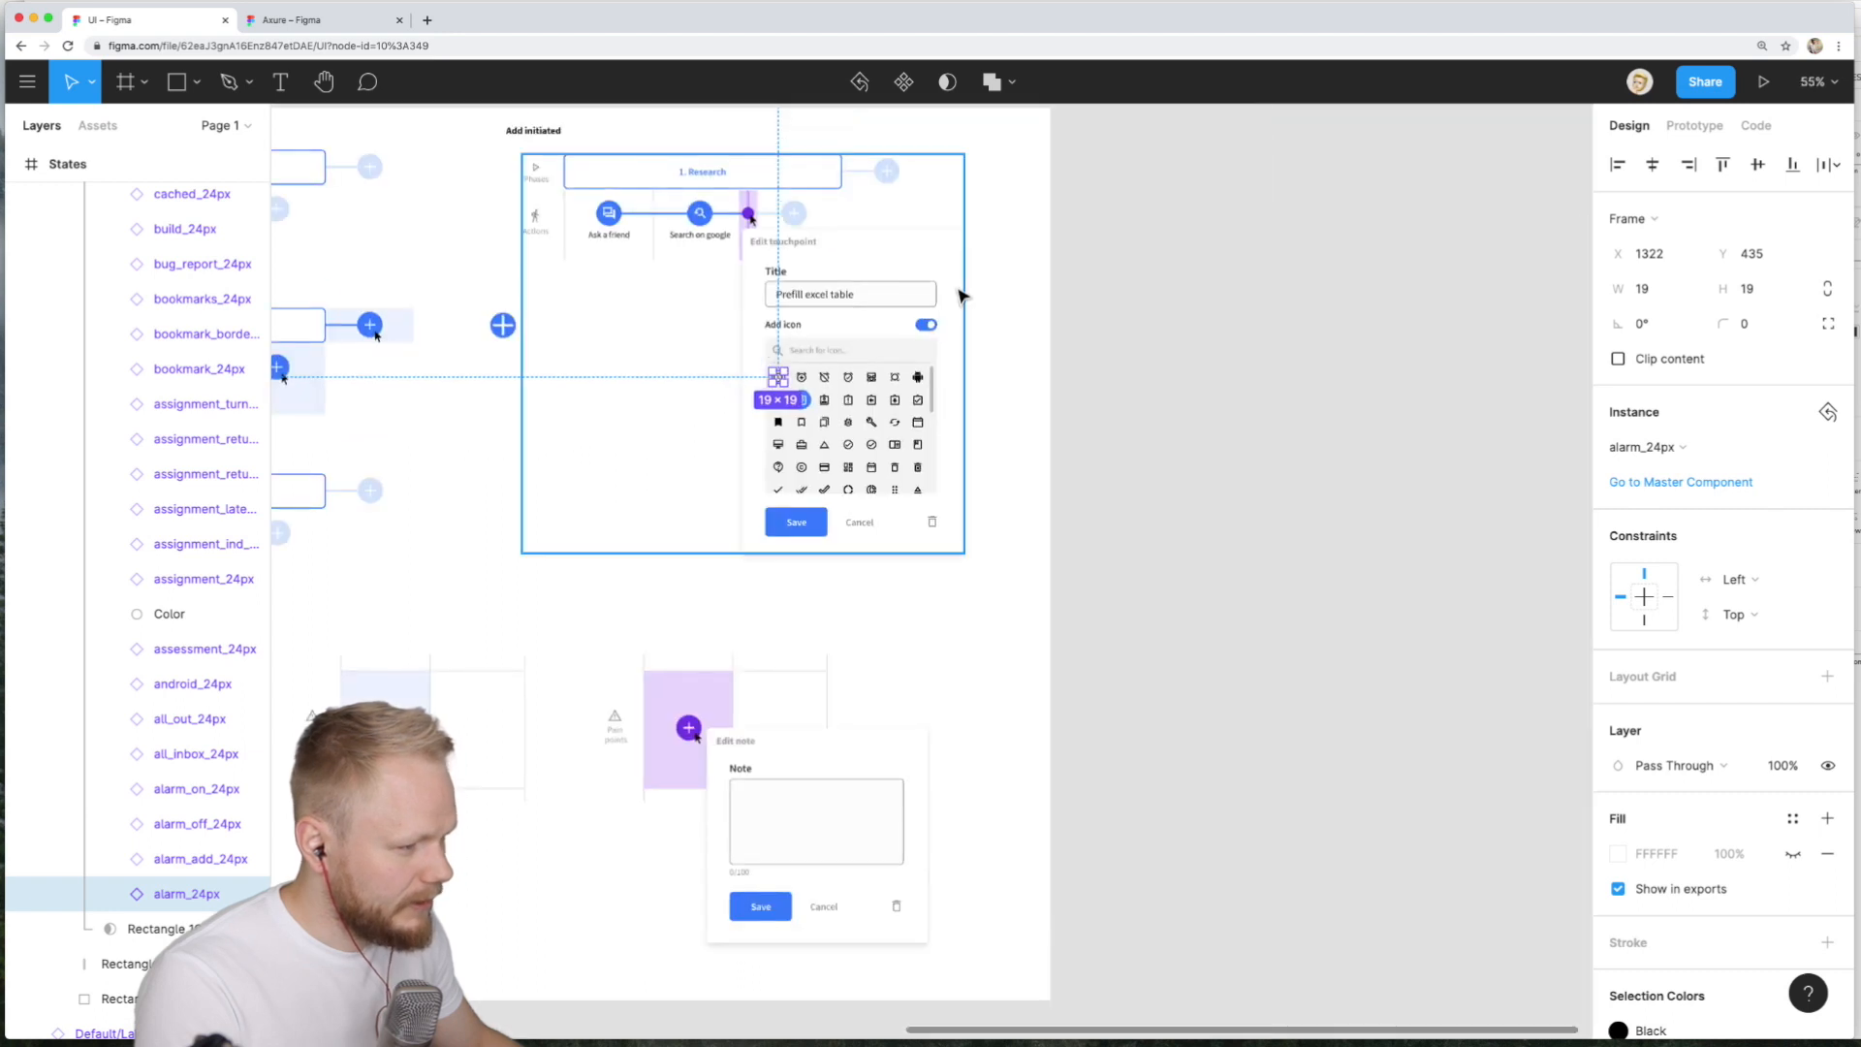
scroll(990, 385, up, 5)
super+click(911, 295)
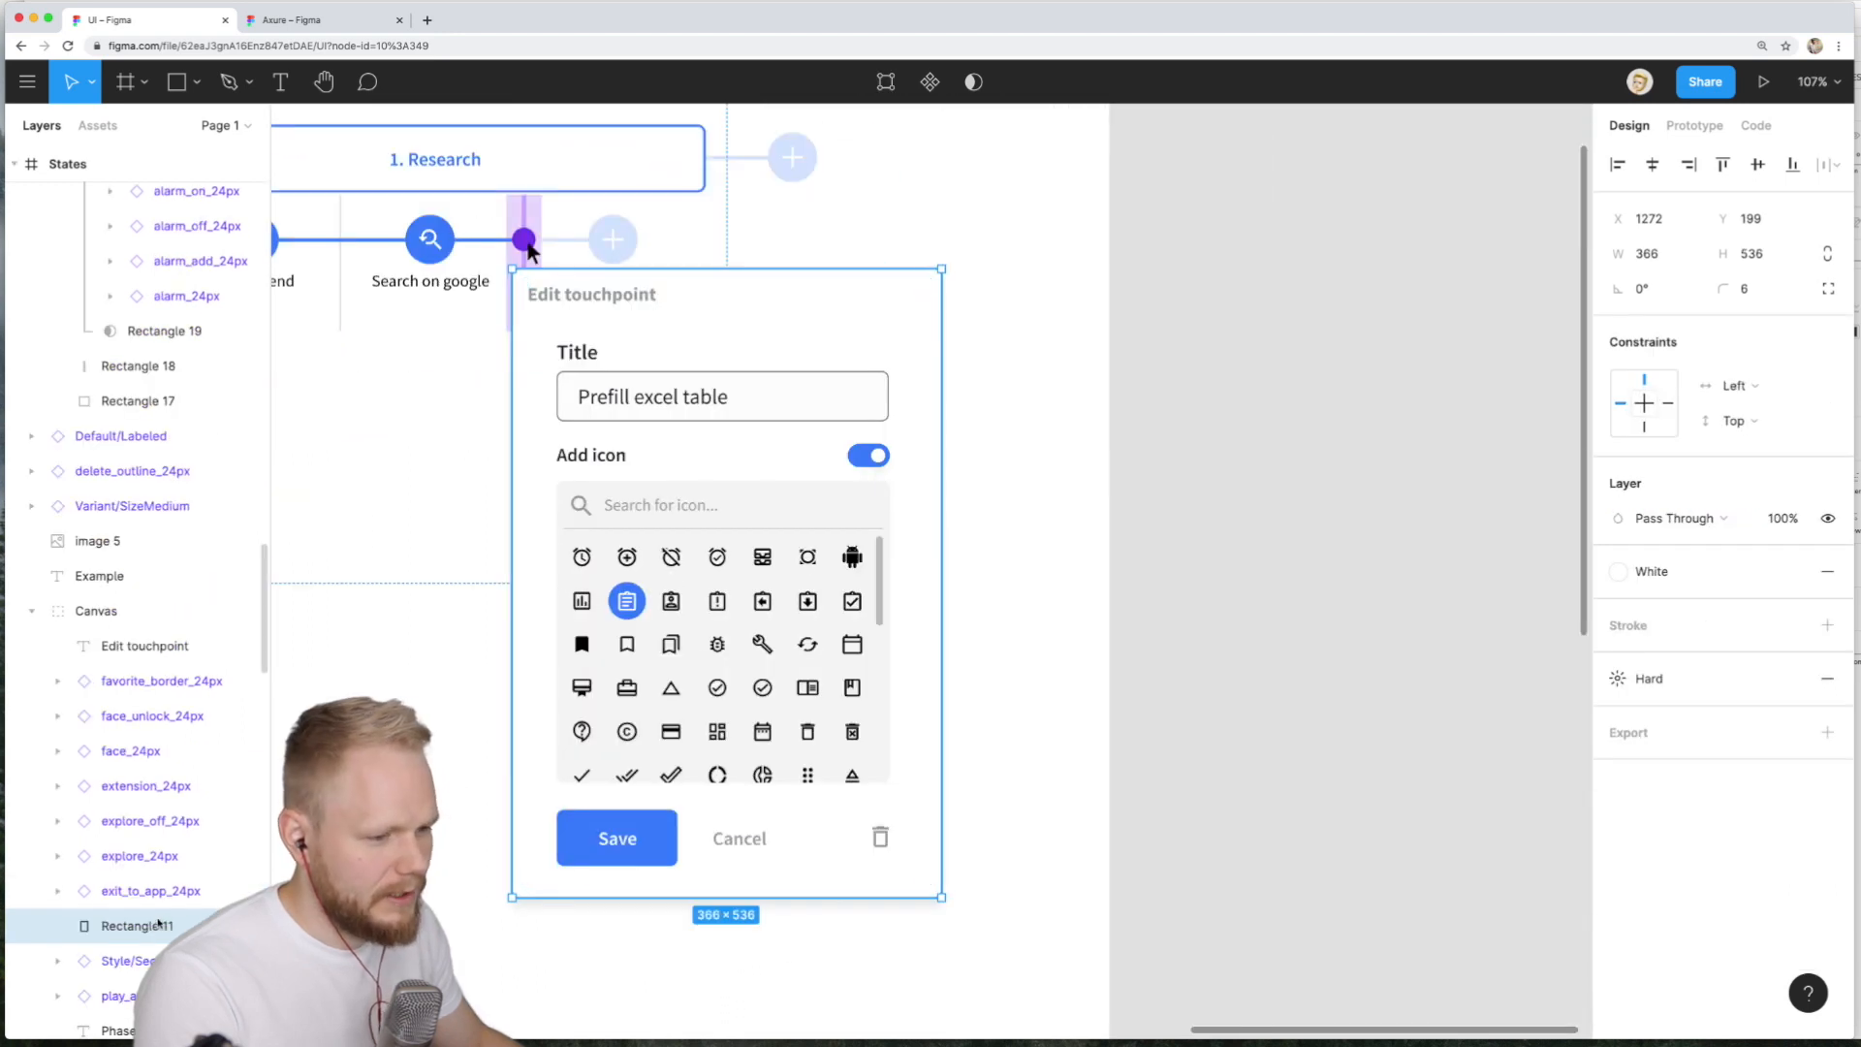
key(f)
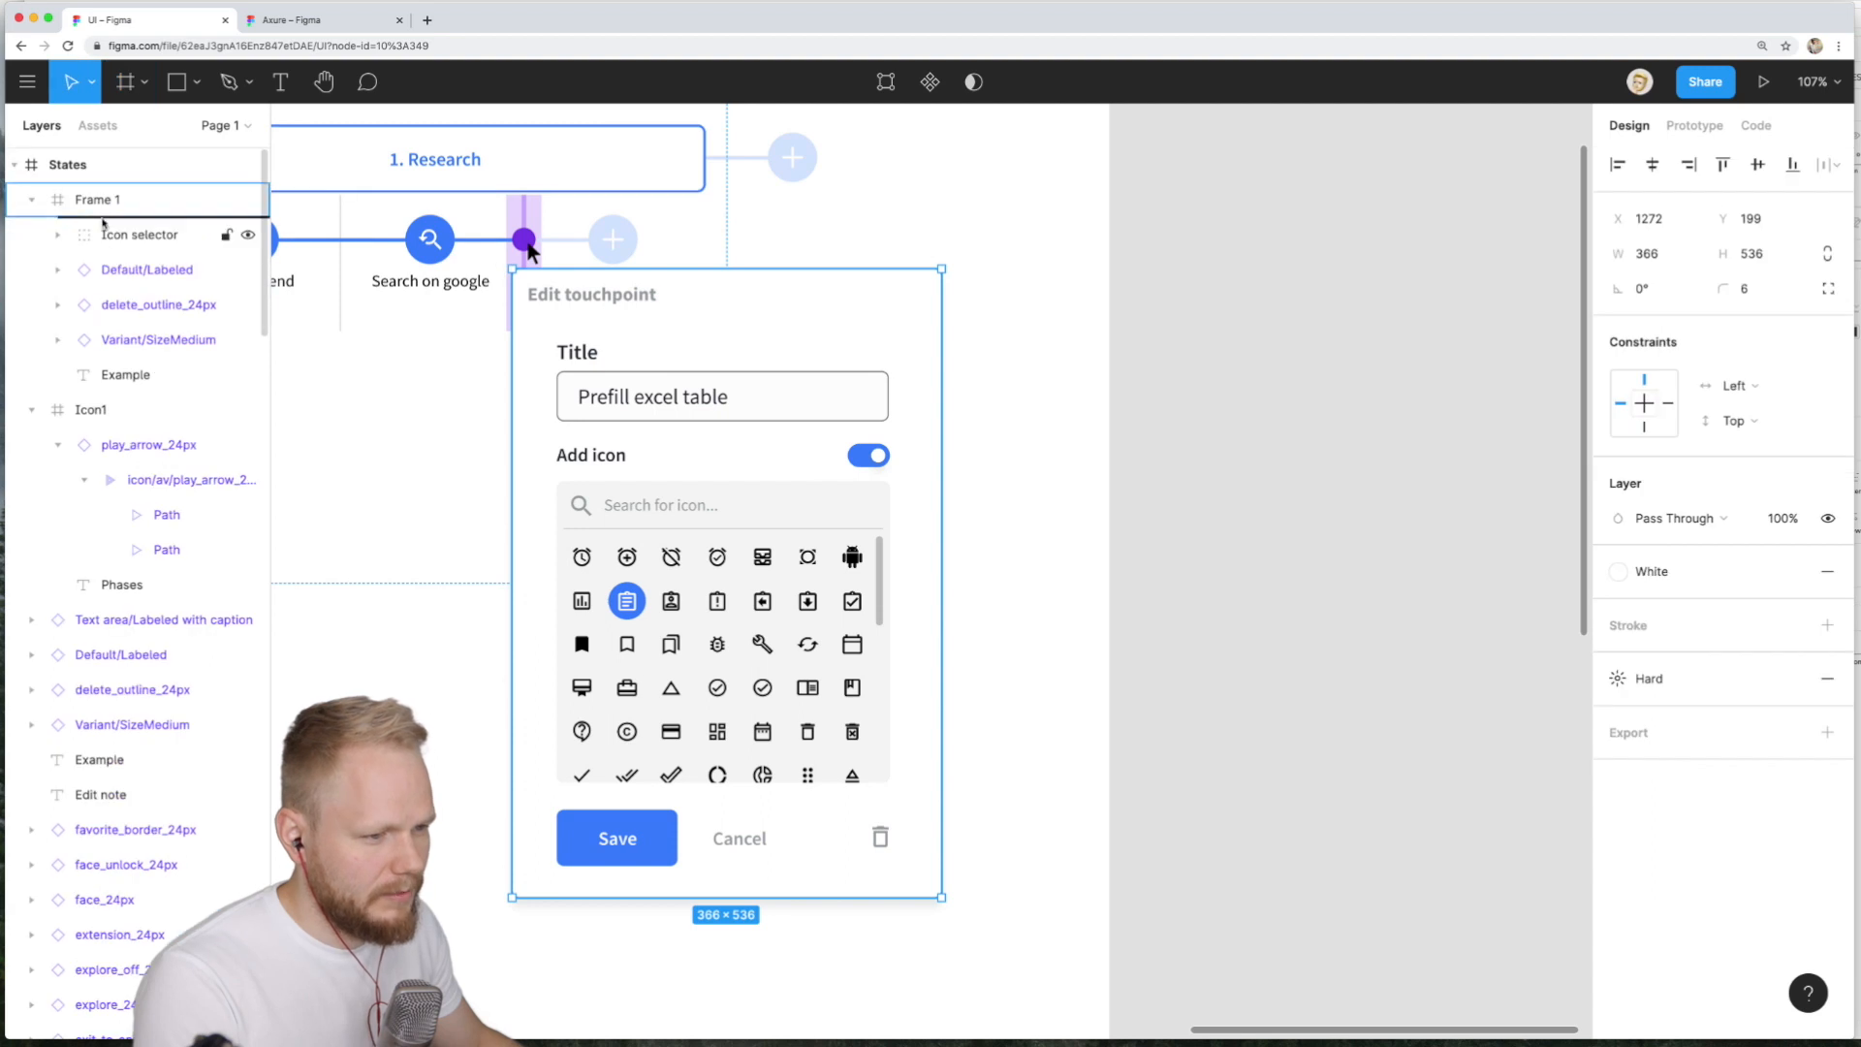
drag(104, 225, 104, 223)
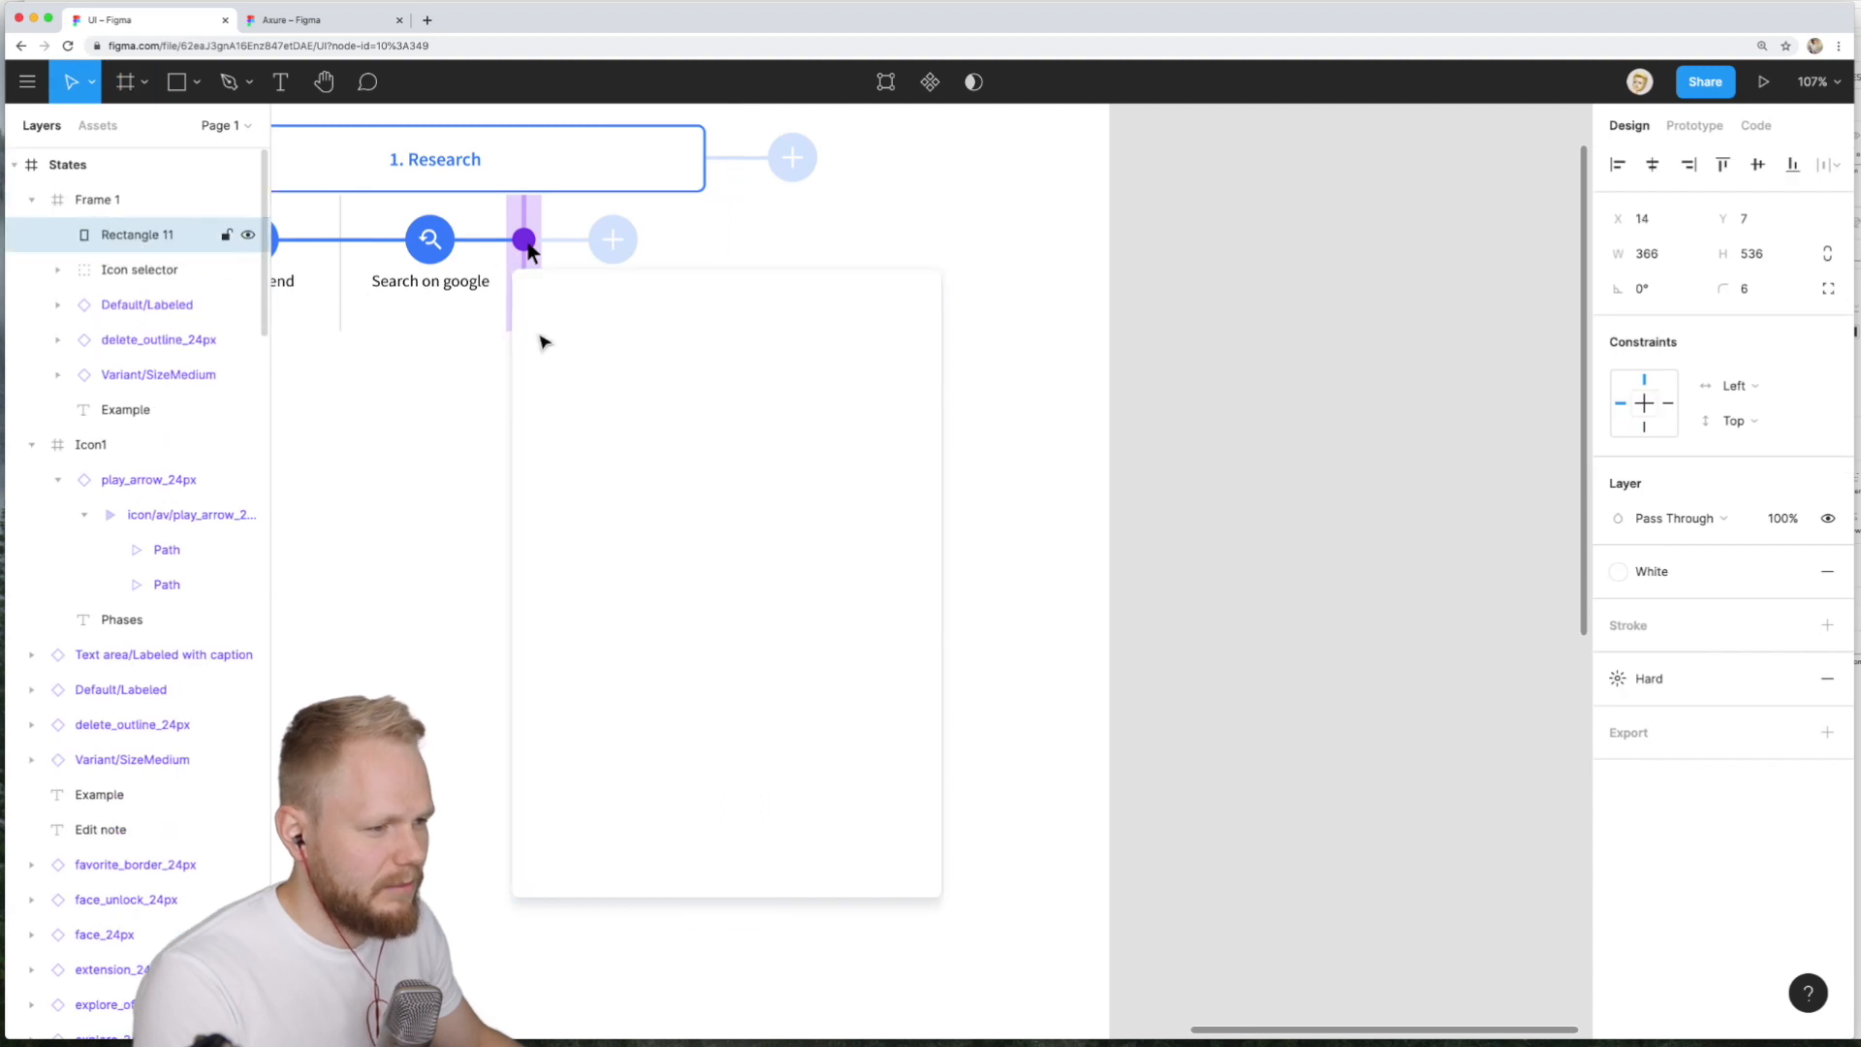
click(110, 200)
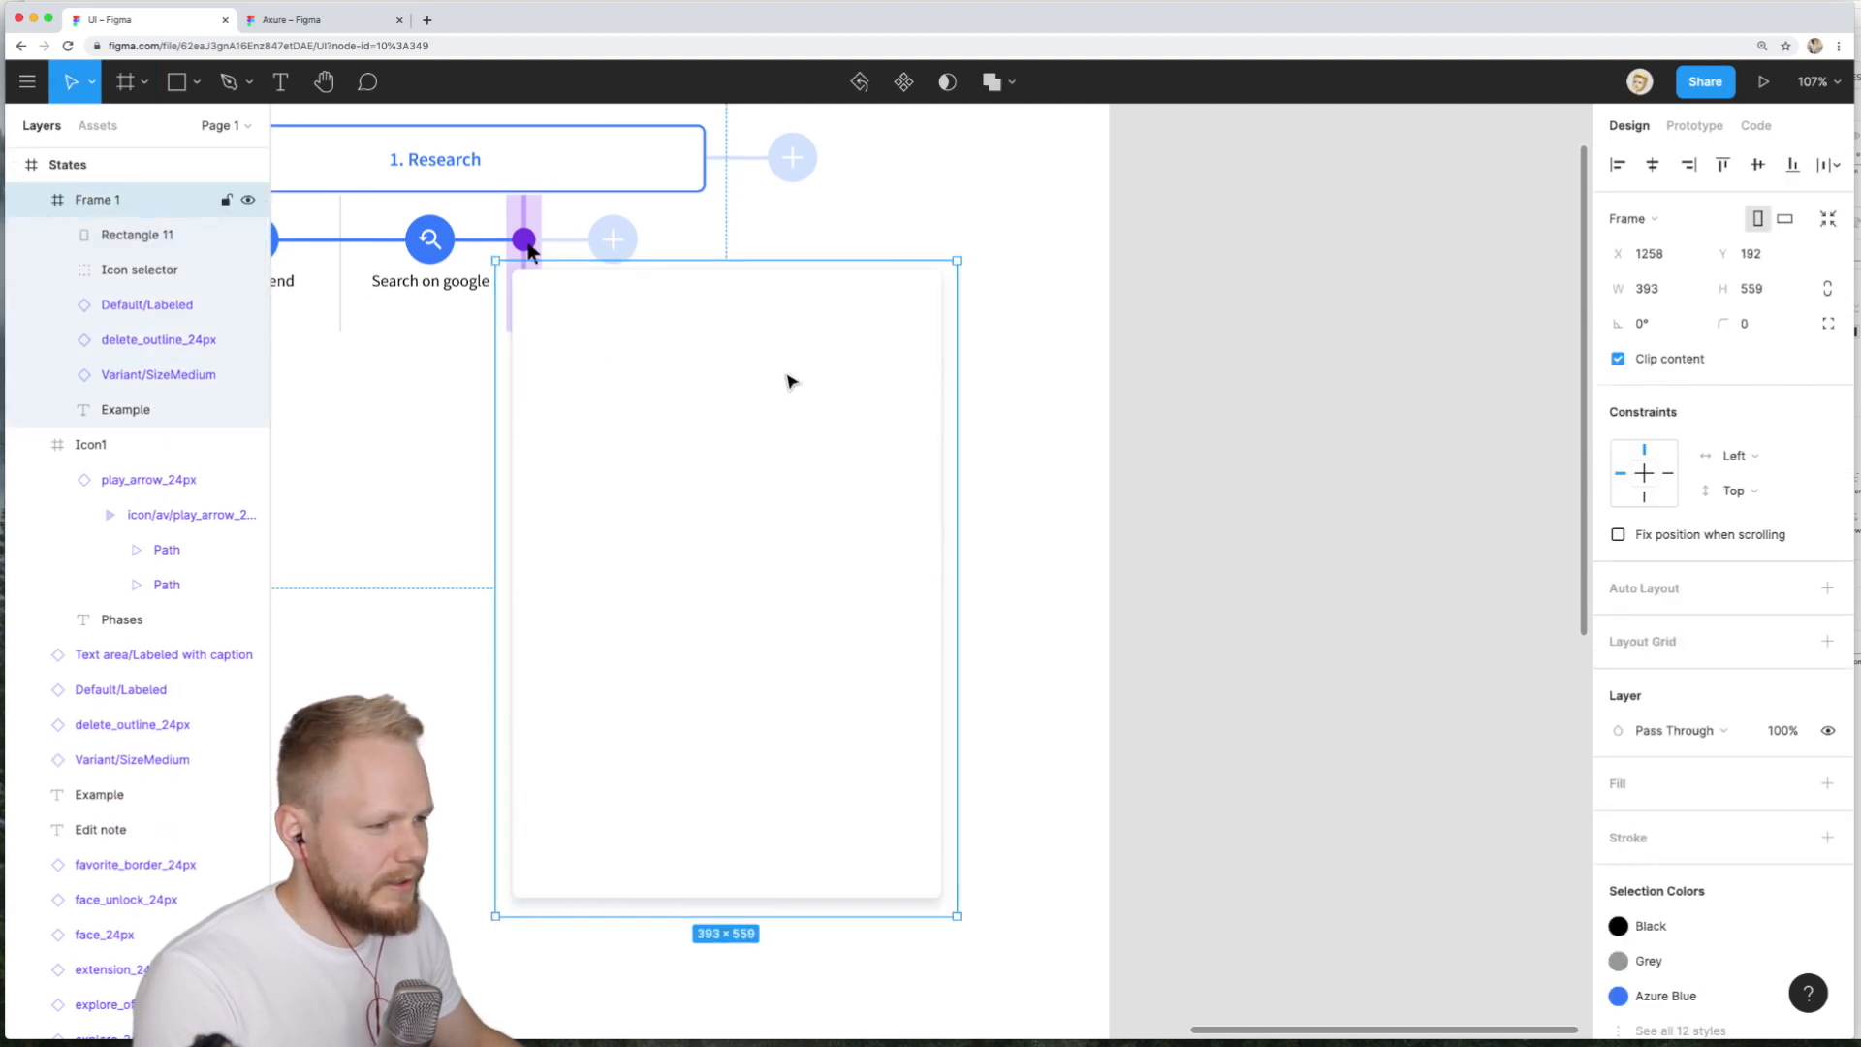
- Copy the new popup frame for RP using the Axure plugin
click(27, 81)
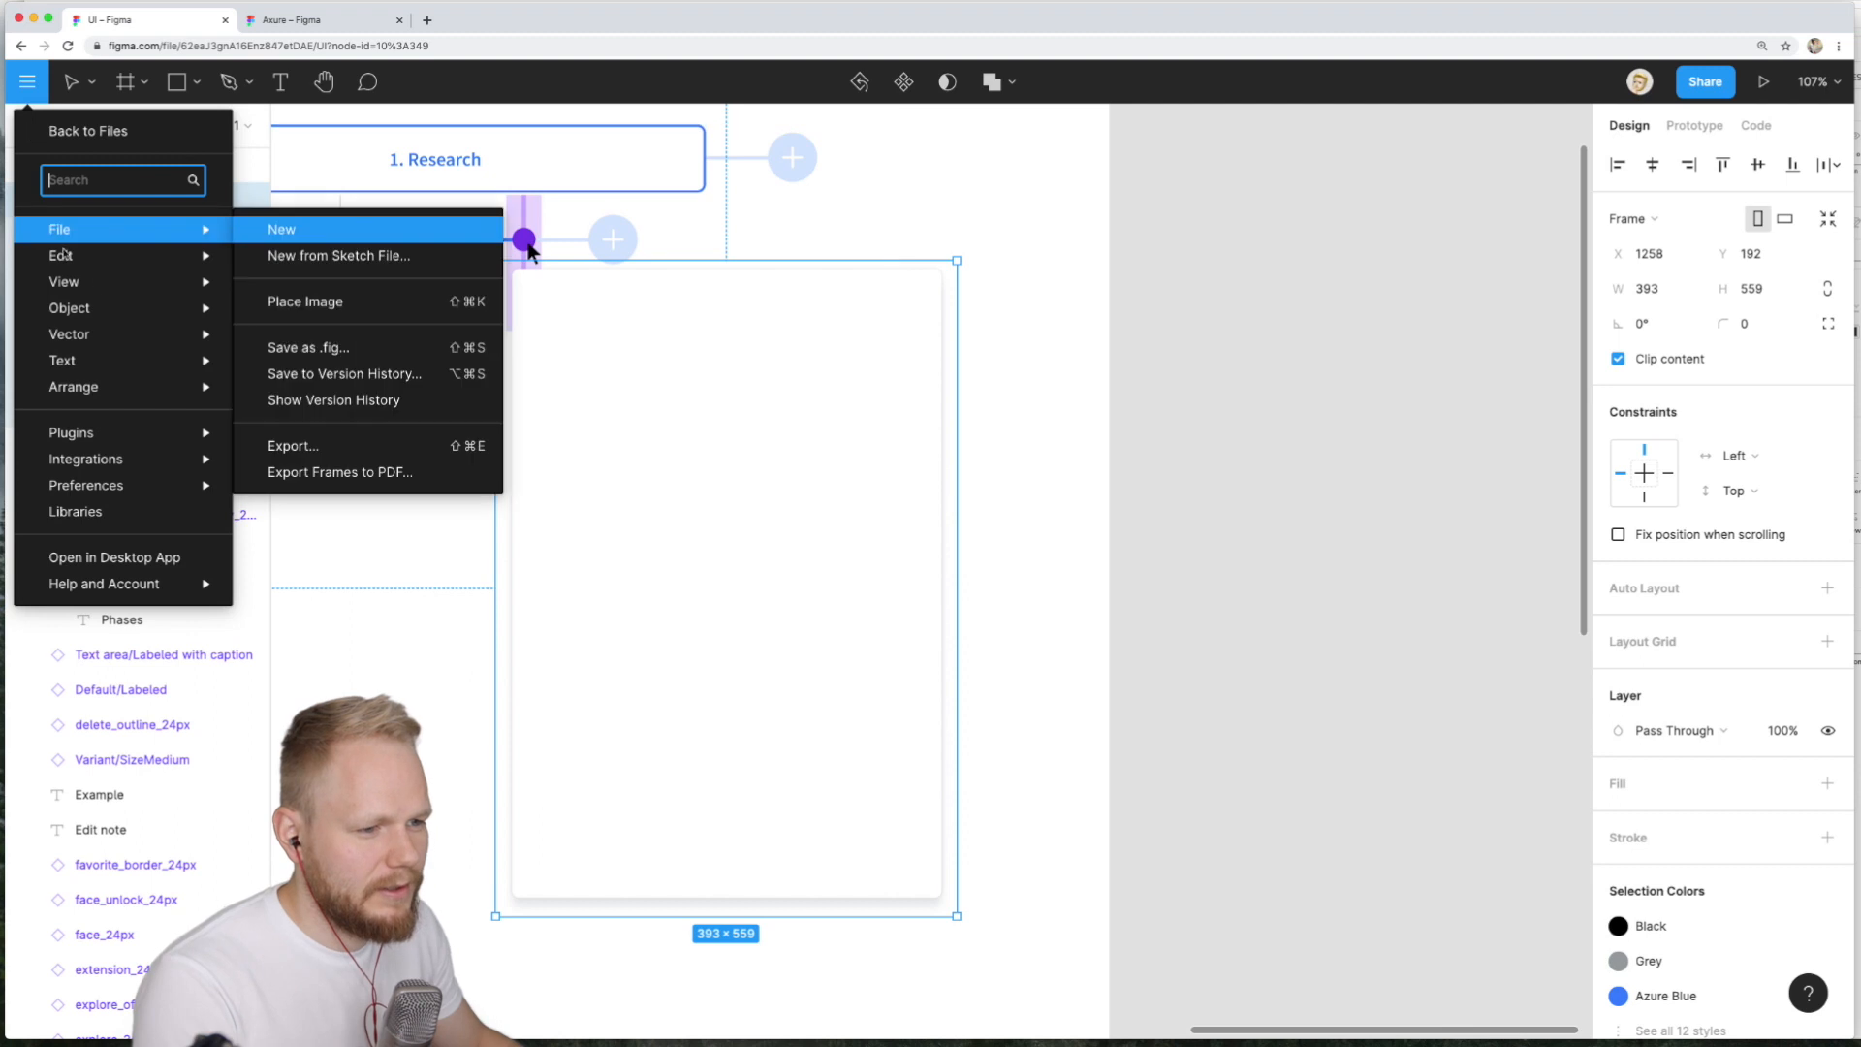
mouse_move(71, 432)
mouse_move(285, 458)
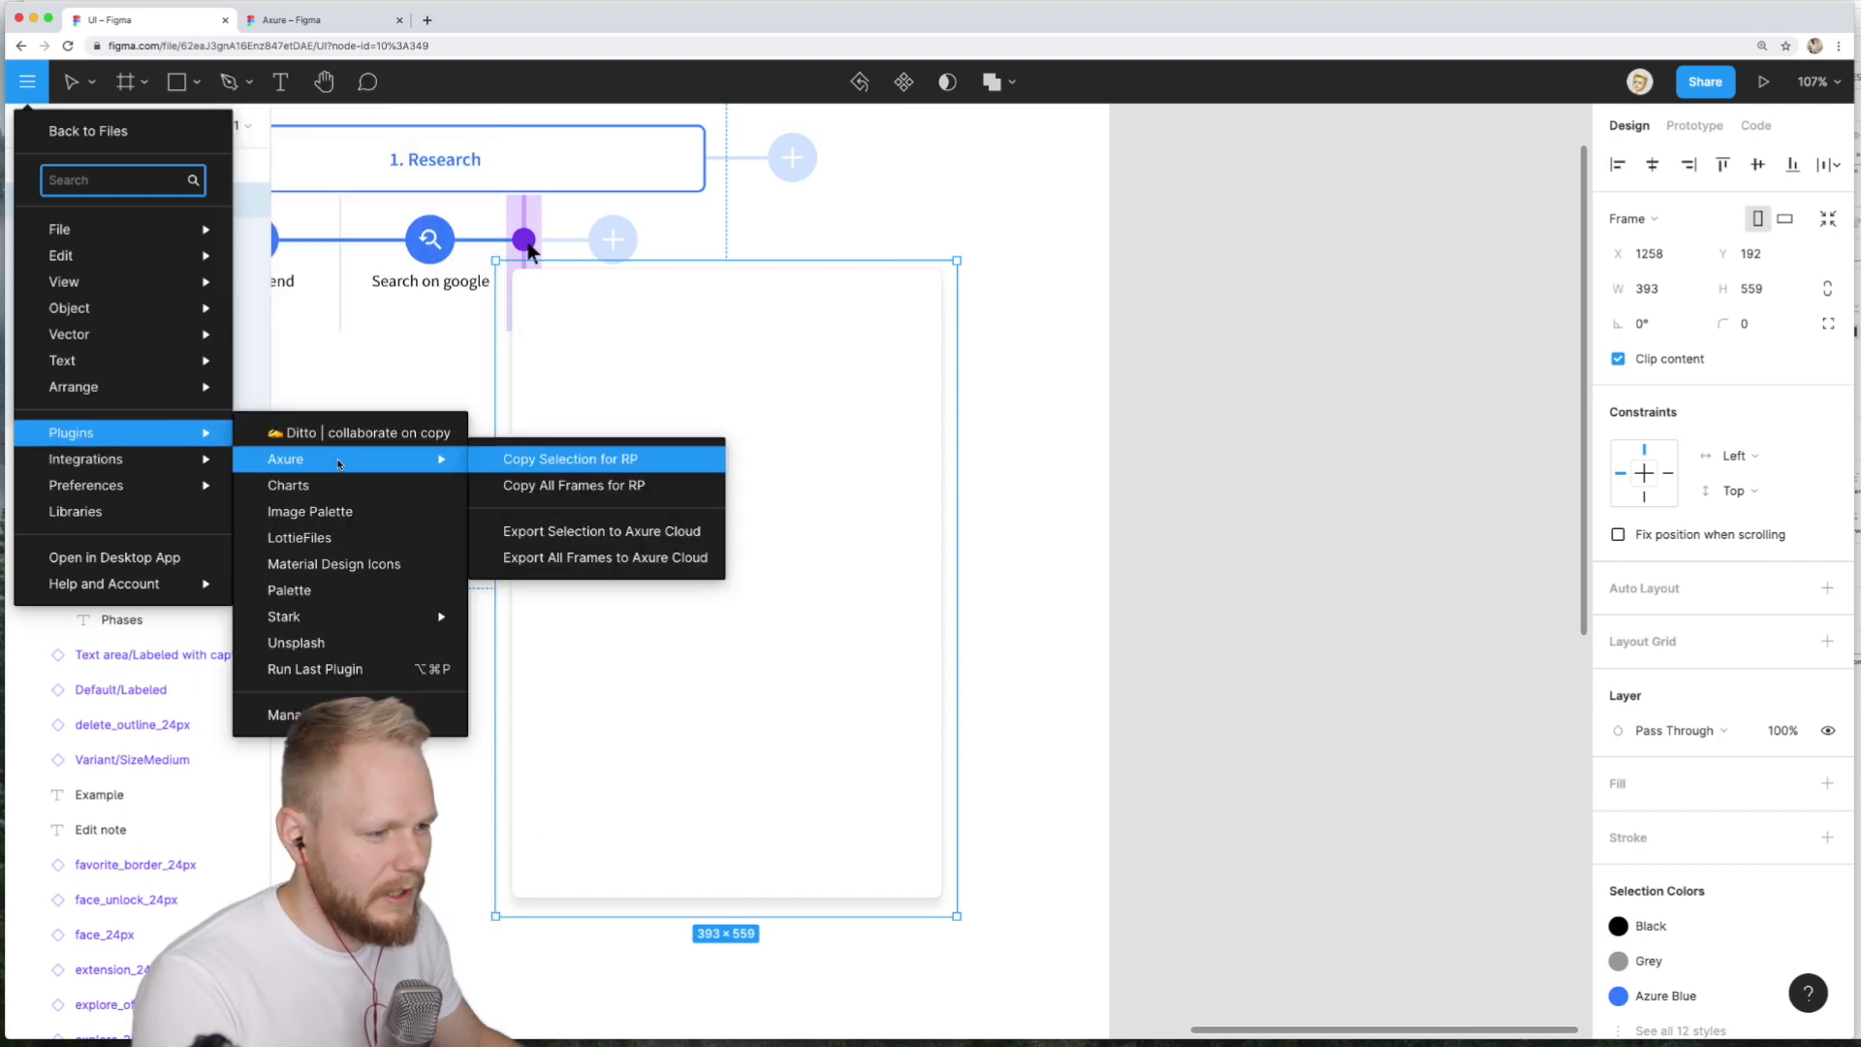
click(579, 458)
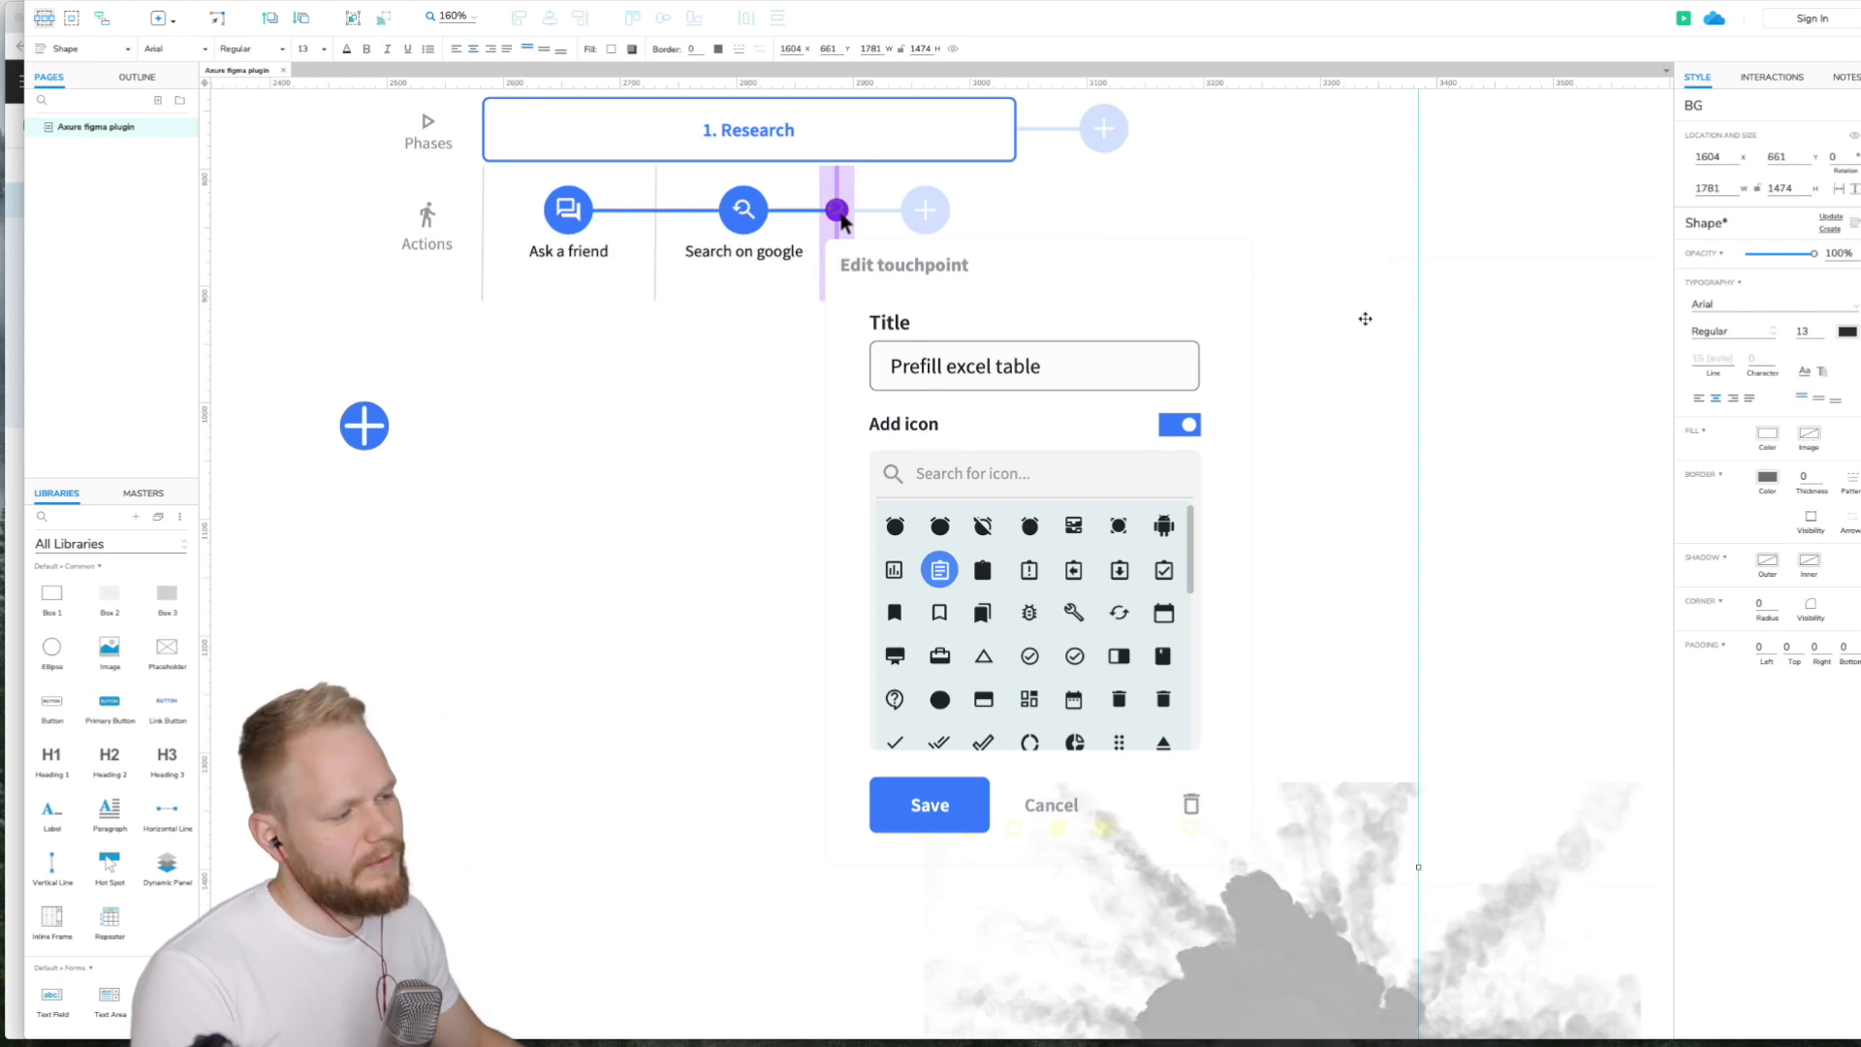
- Paste the copied popup frame into the Axure page and delete it again
key(ctrl+v)
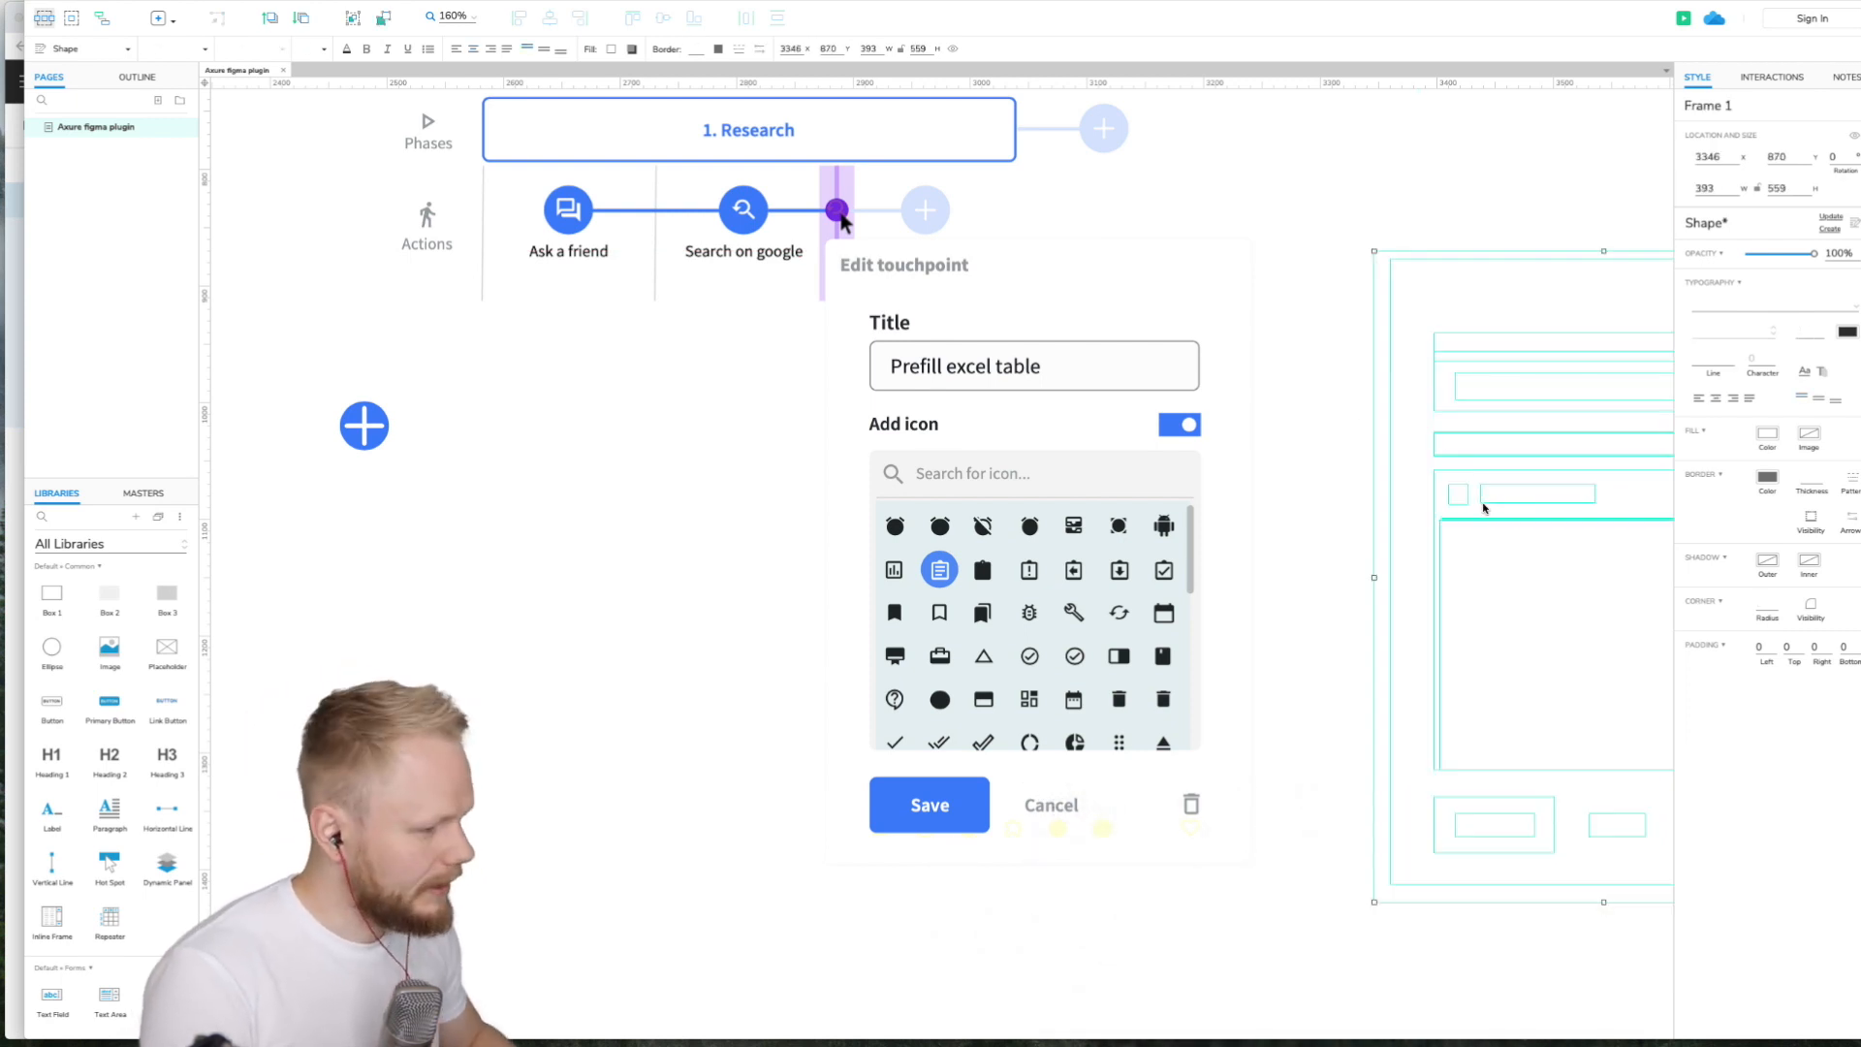
key(Delete)
scroll(1321, 515, down, 5)
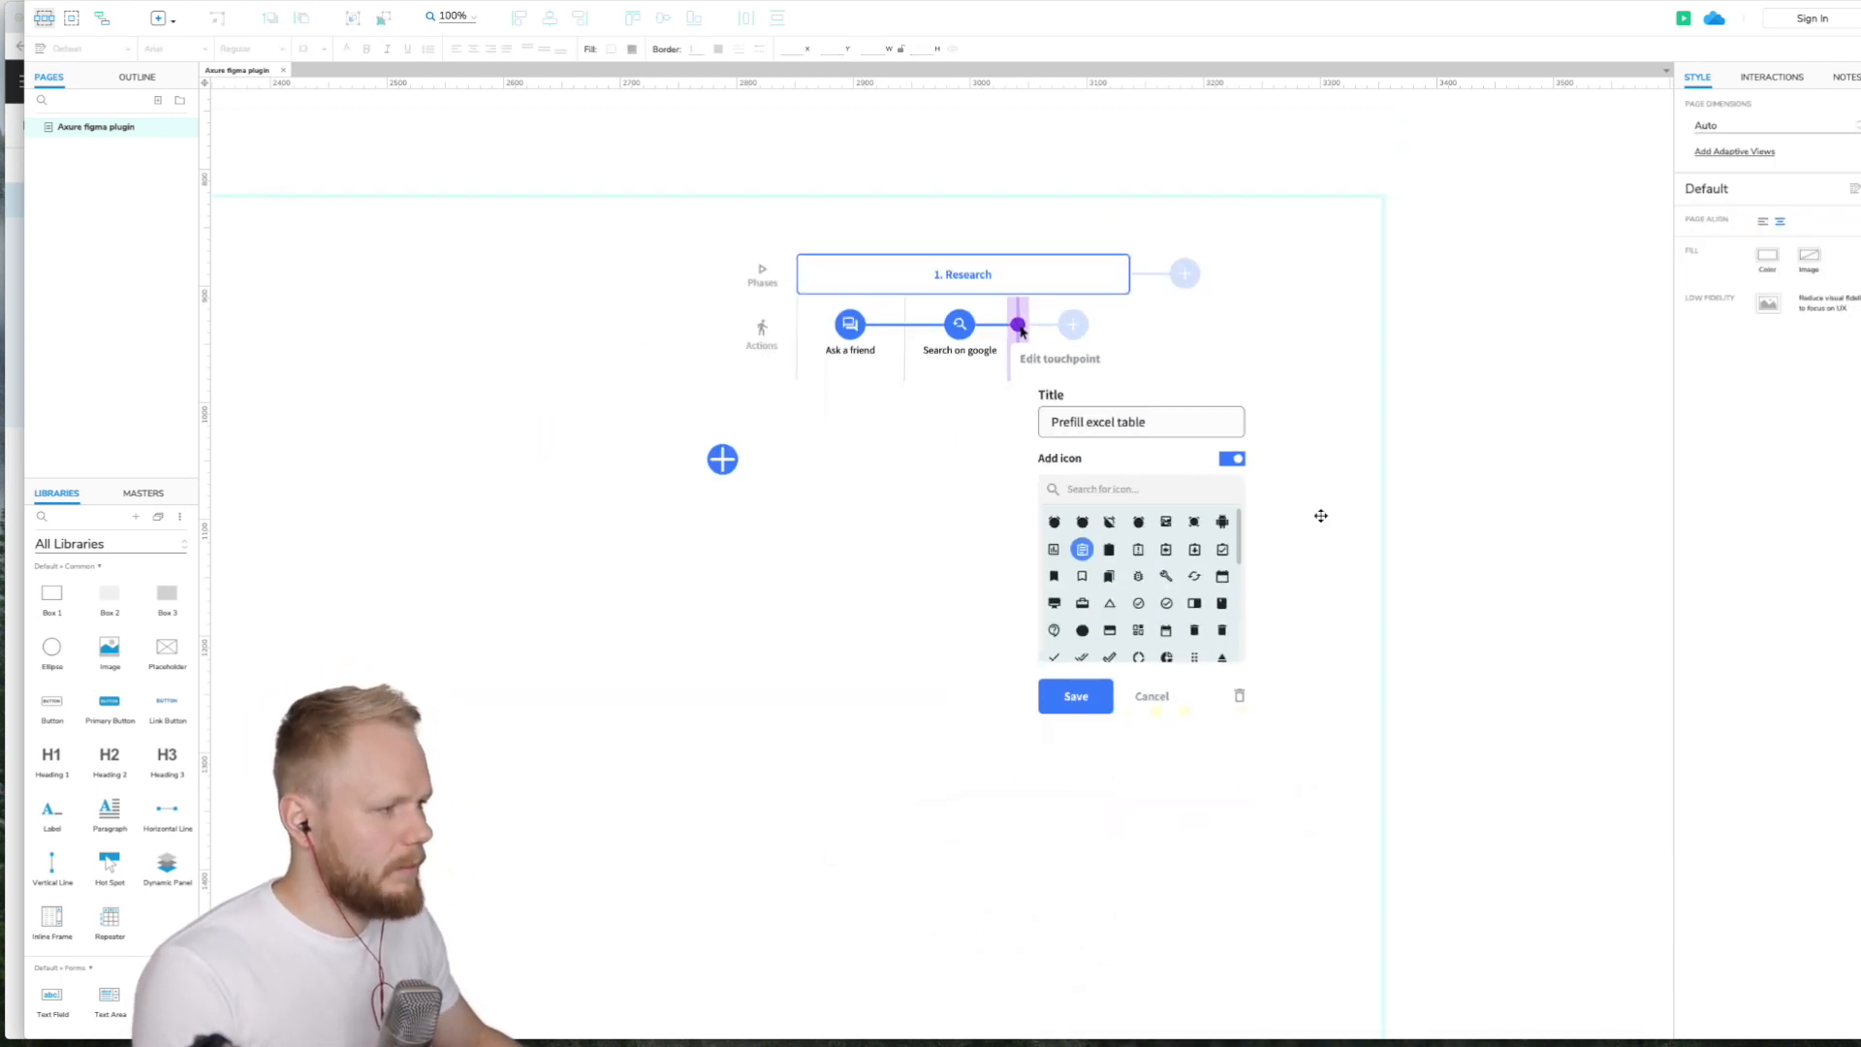
scroll(1321, 516, left, 3)
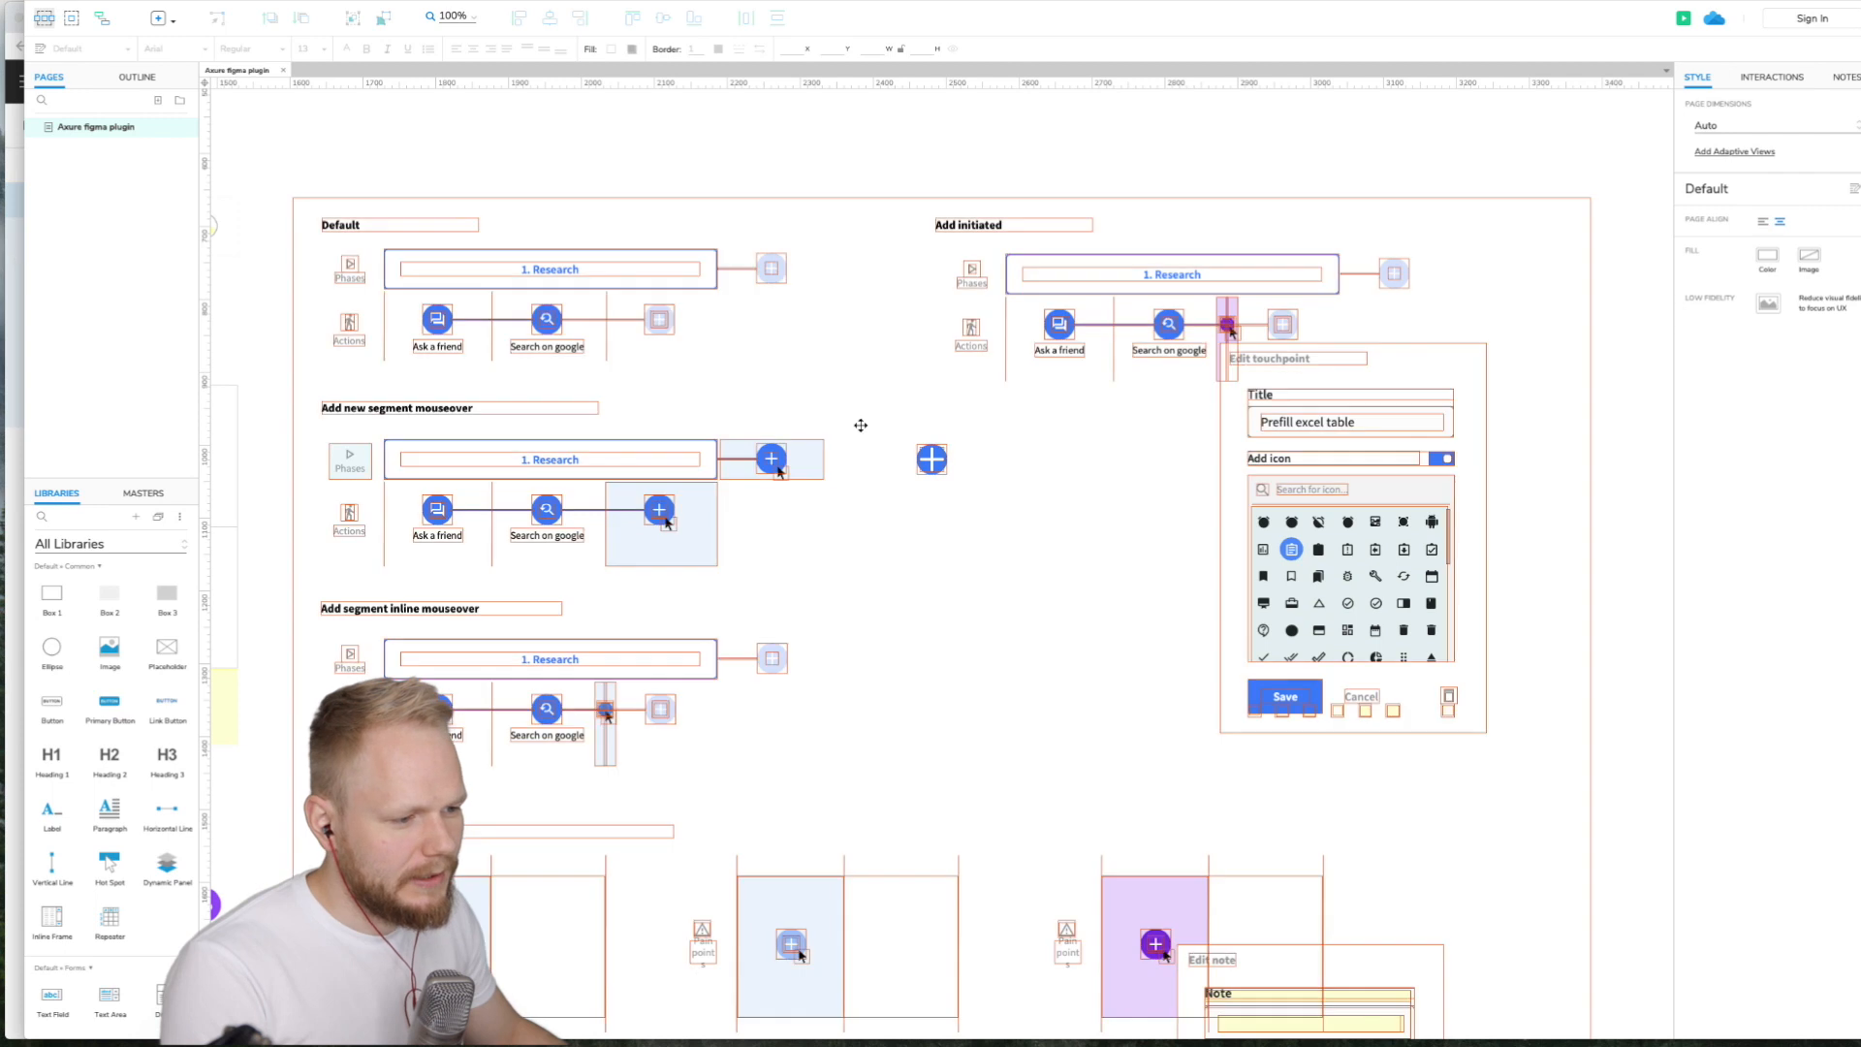
scroll(860, 426, left, 5)
- Switch to Figma and zoom out to view all frames
click(14, 332)
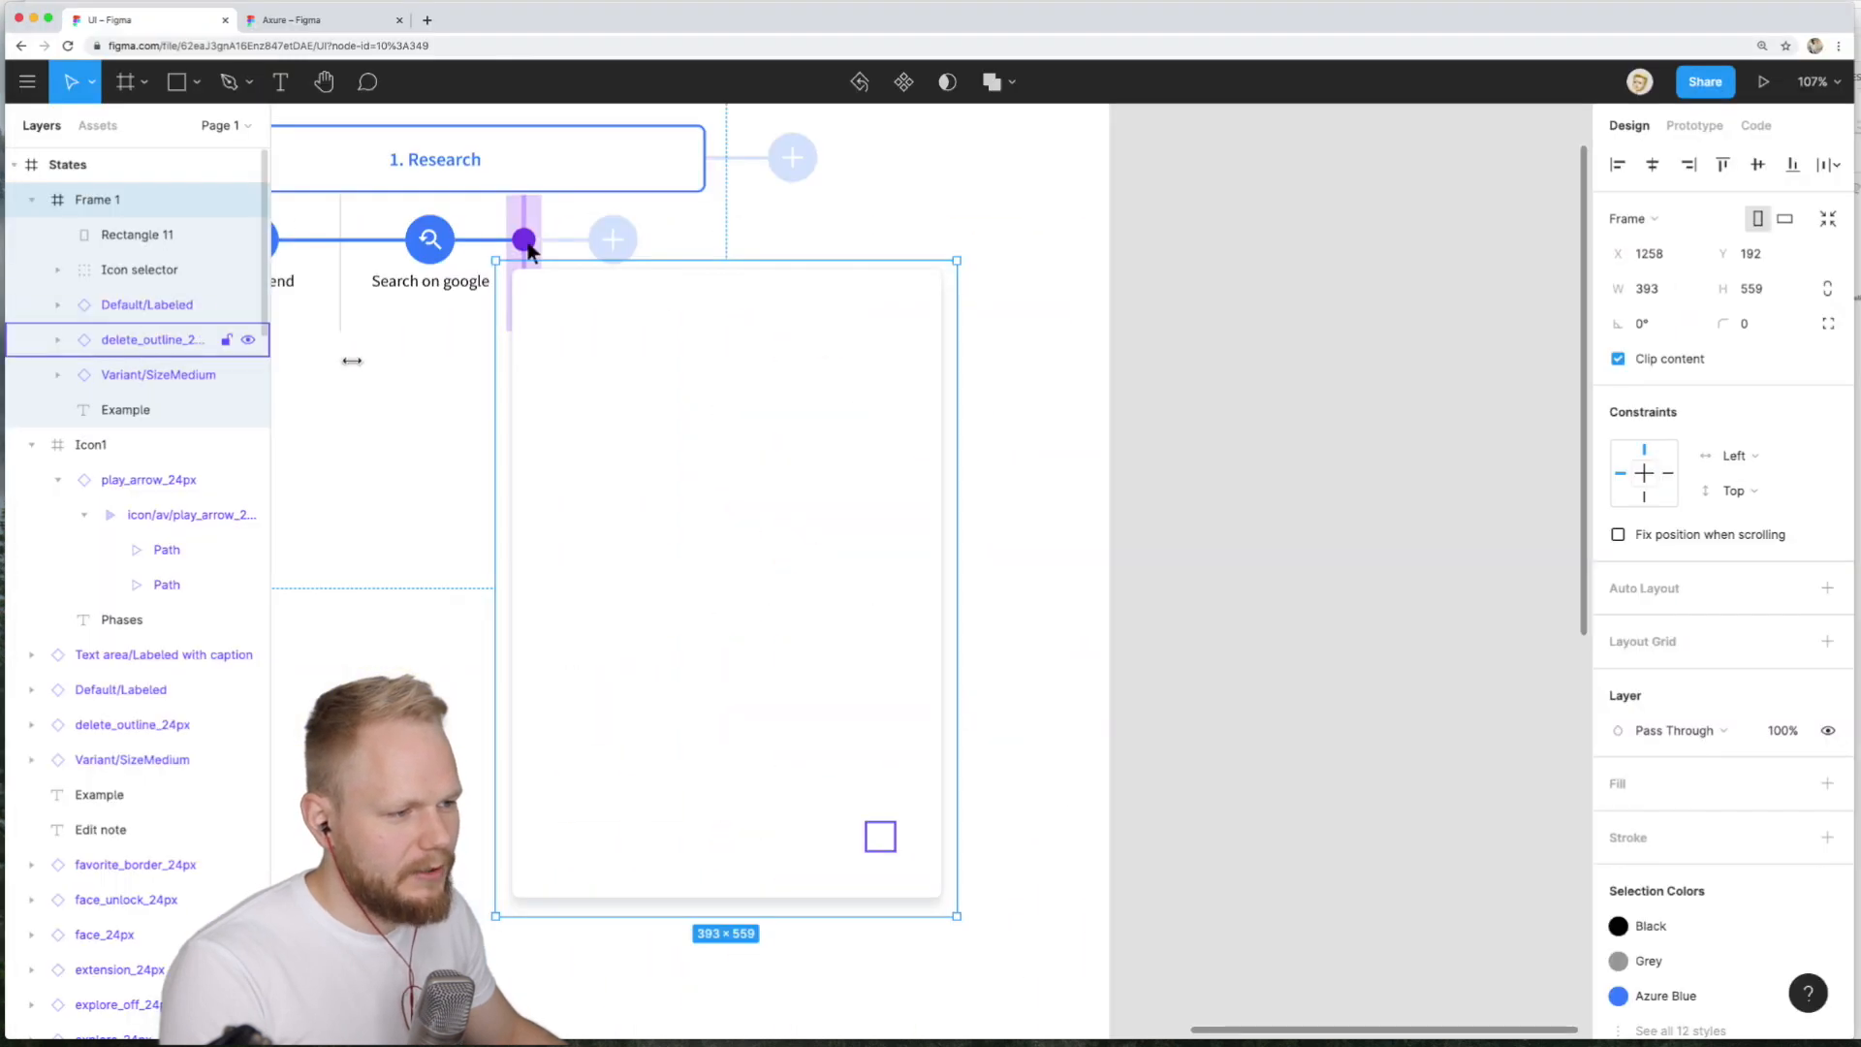
key(shift+1)
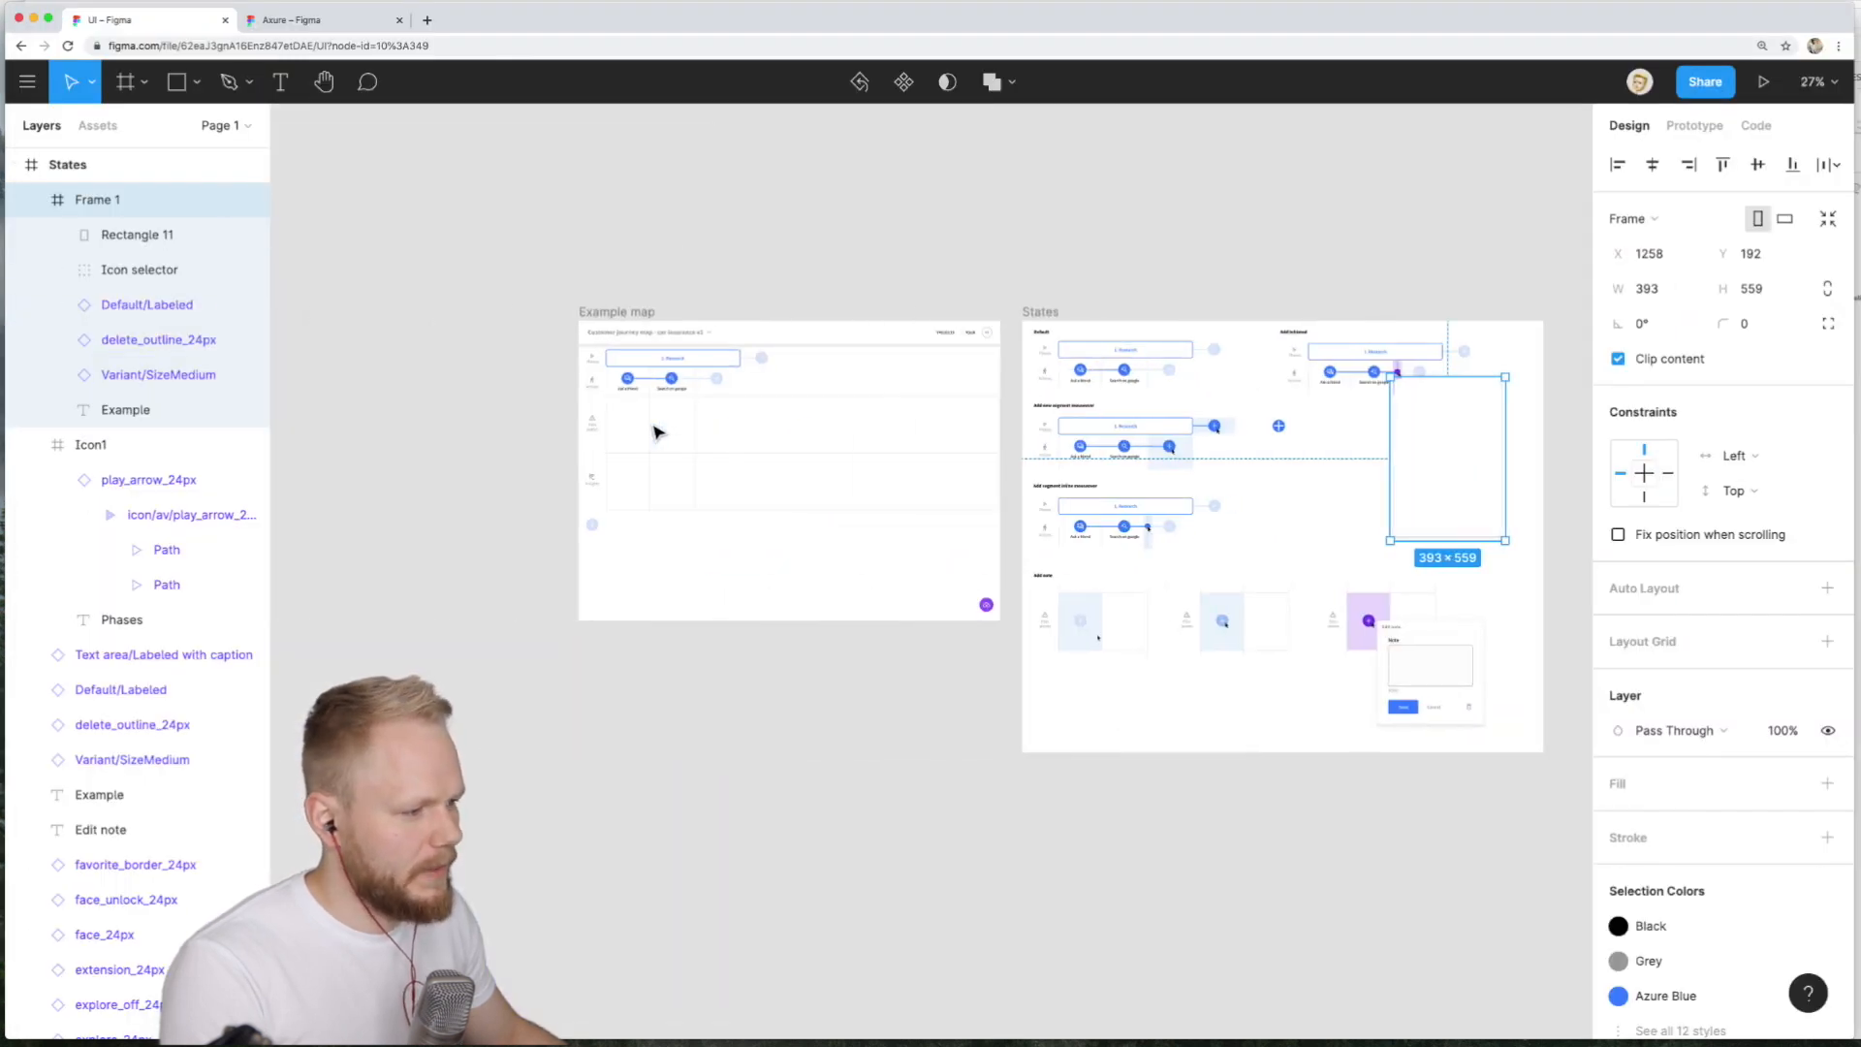
scroll(657, 432, up, 5)
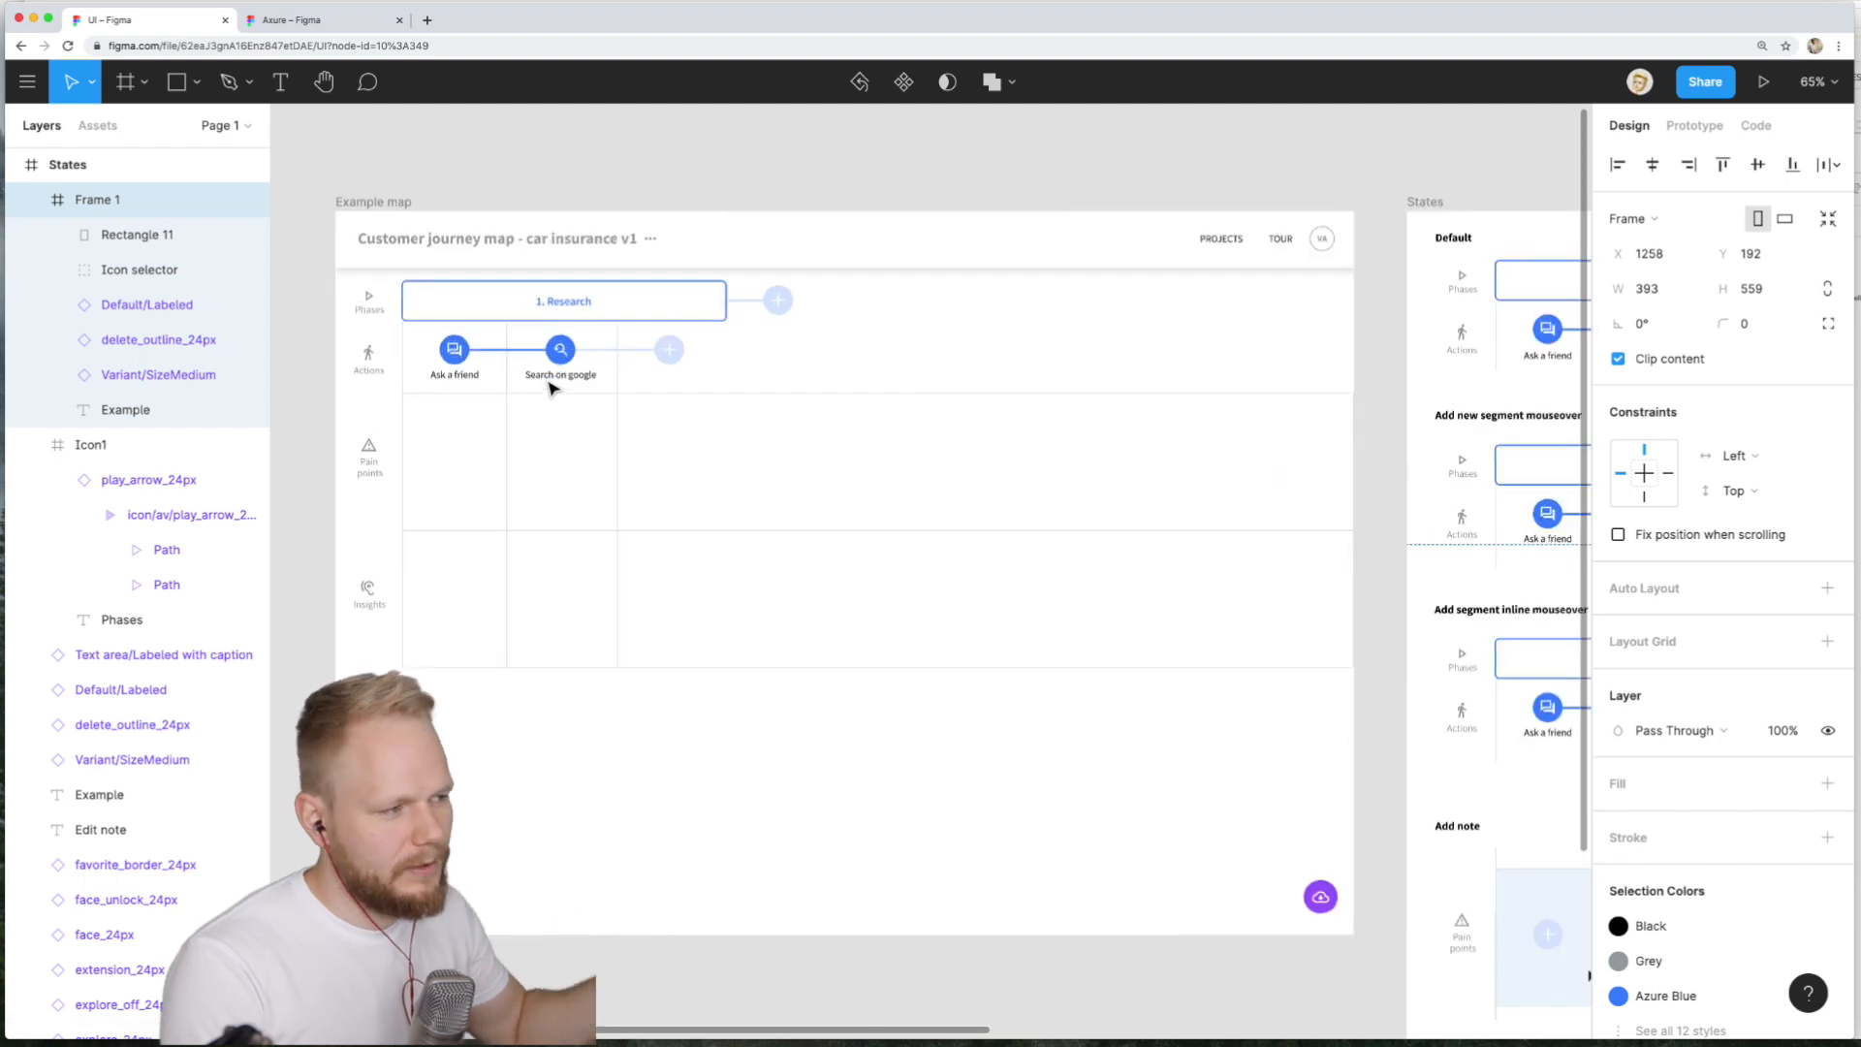